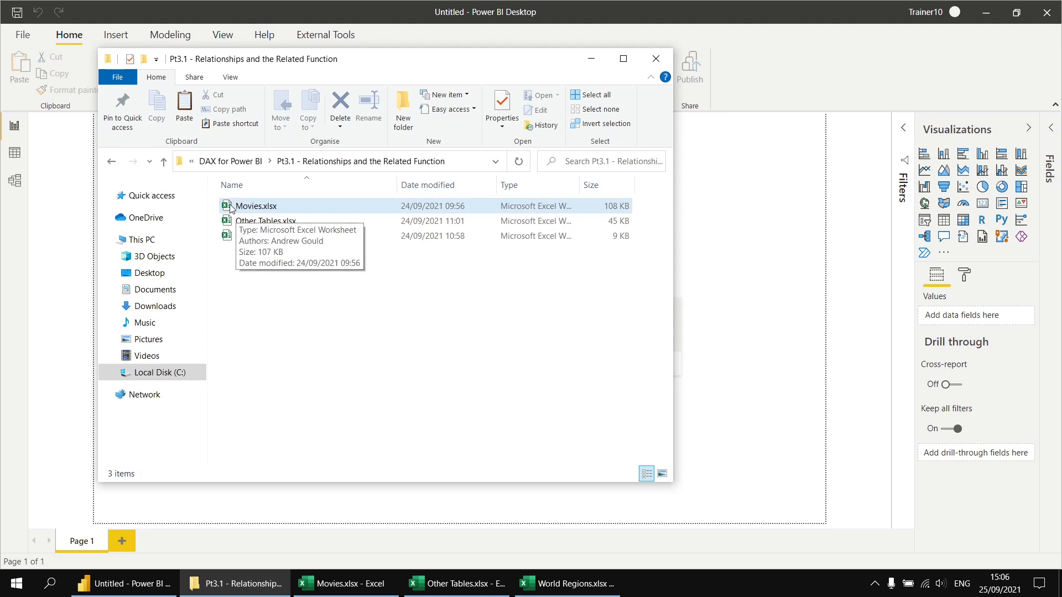
# Compare the ID columns on the Film sheet of Movies.xlsx with the Director and Genre sheets of Other Tables.xlsx
pyautogui.click(342, 587)
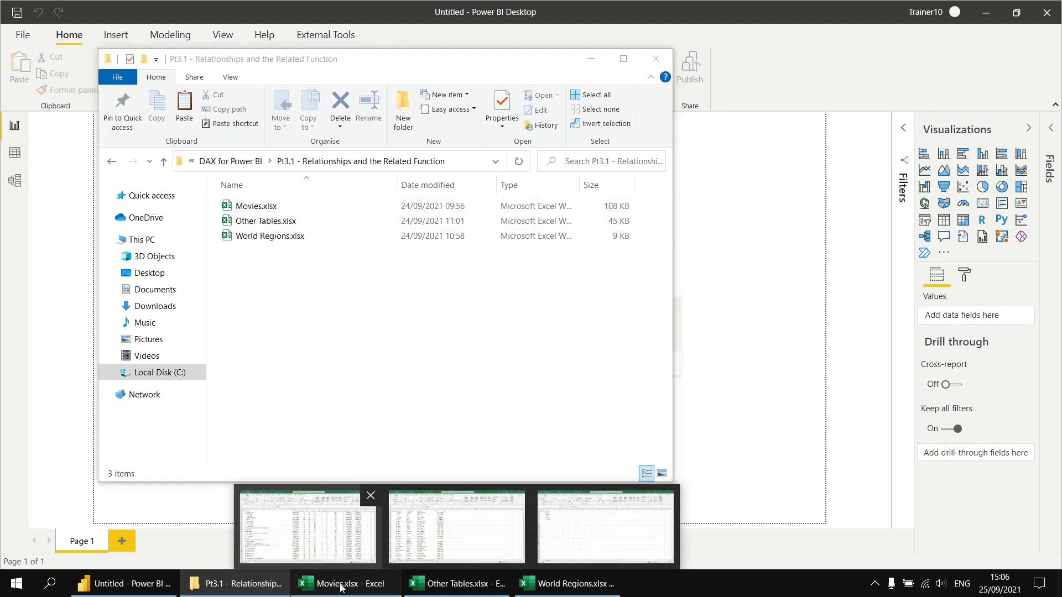
pyautogui.click(341, 586)
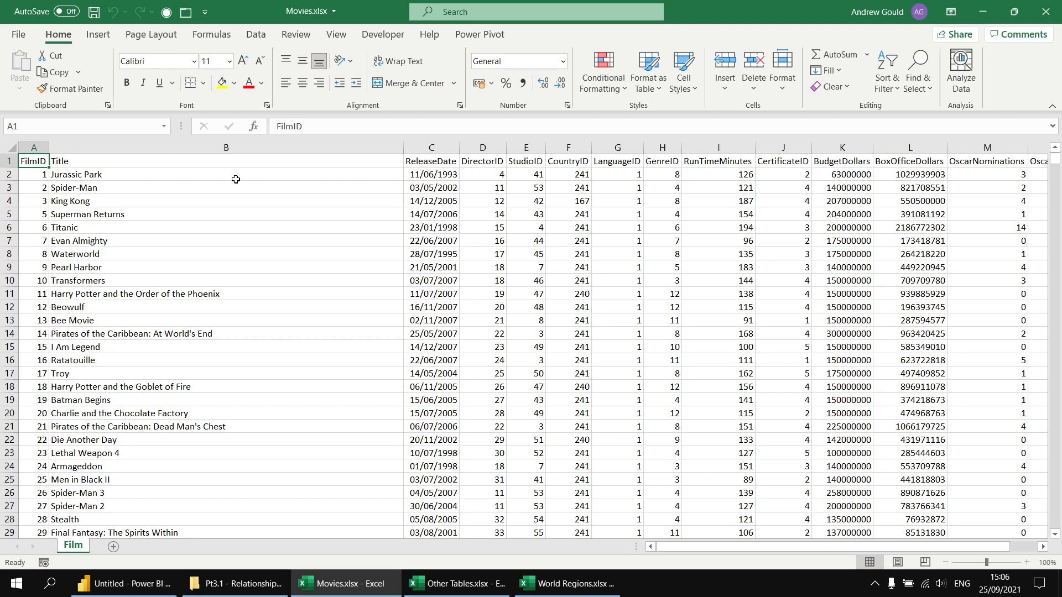
pyautogui.click(485, 173)
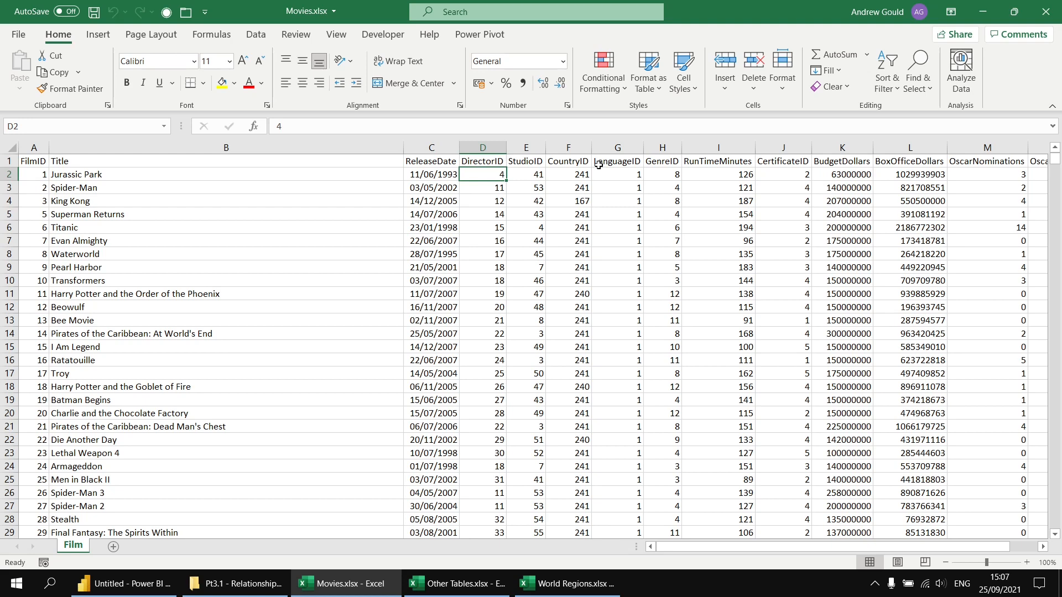
pyautogui.click(455, 586)
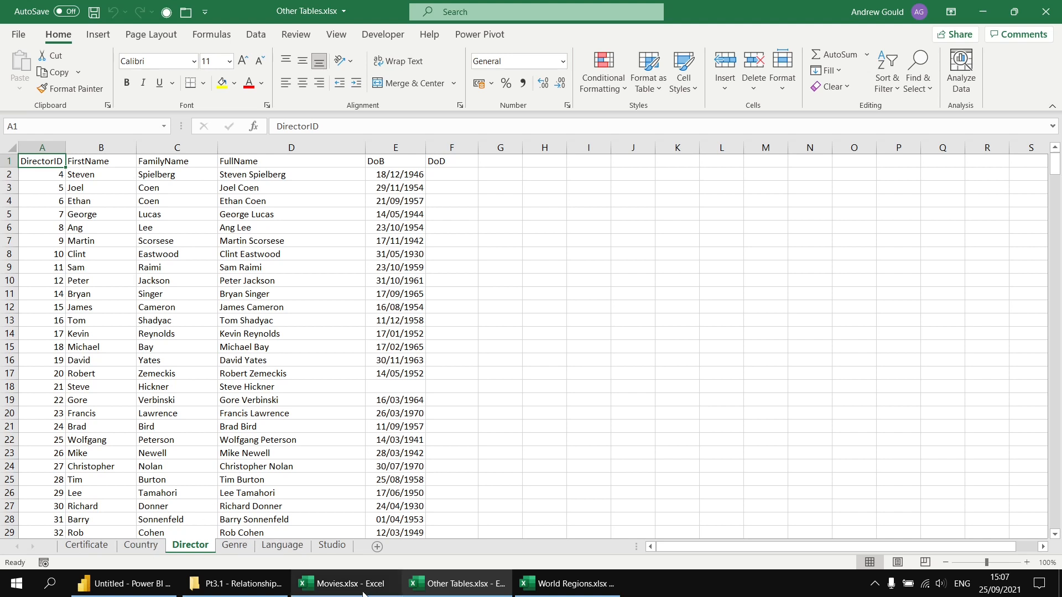
pyautogui.click(346, 583)
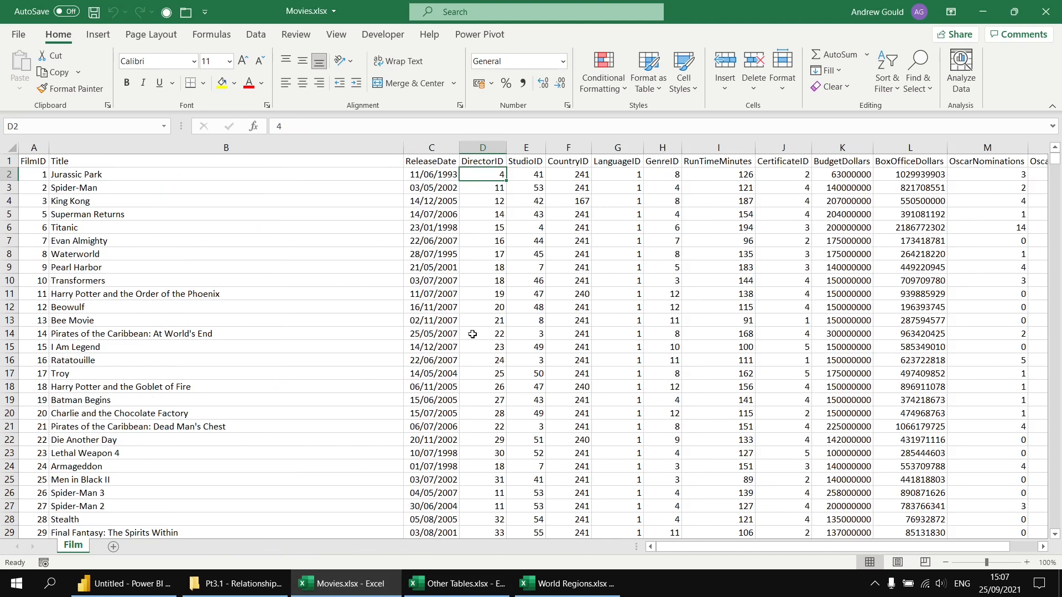
pyautogui.click(455, 584)
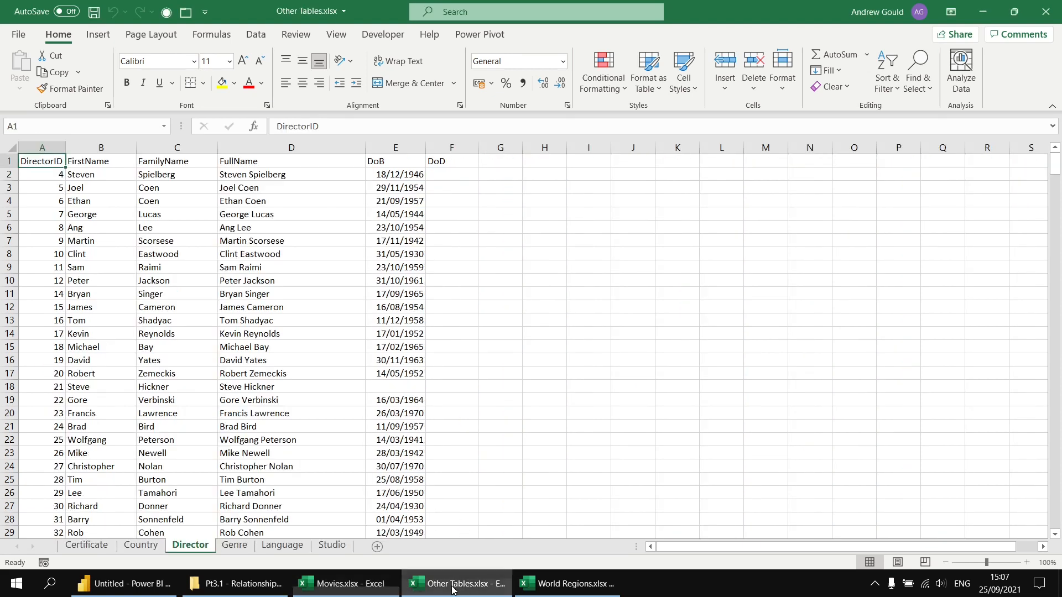
pyautogui.click(240, 549)
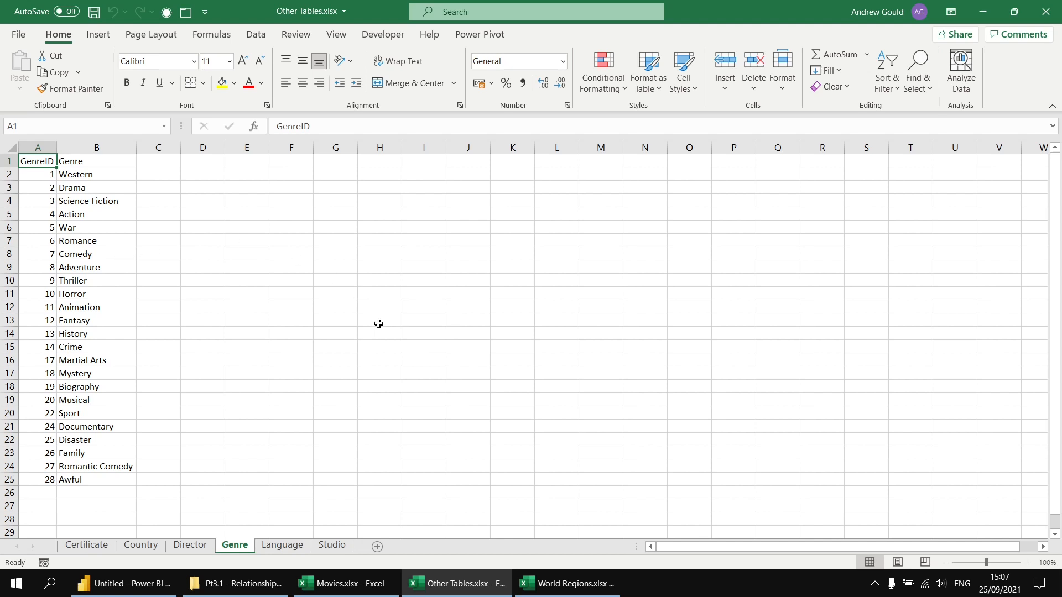
pyautogui.click(352, 581)
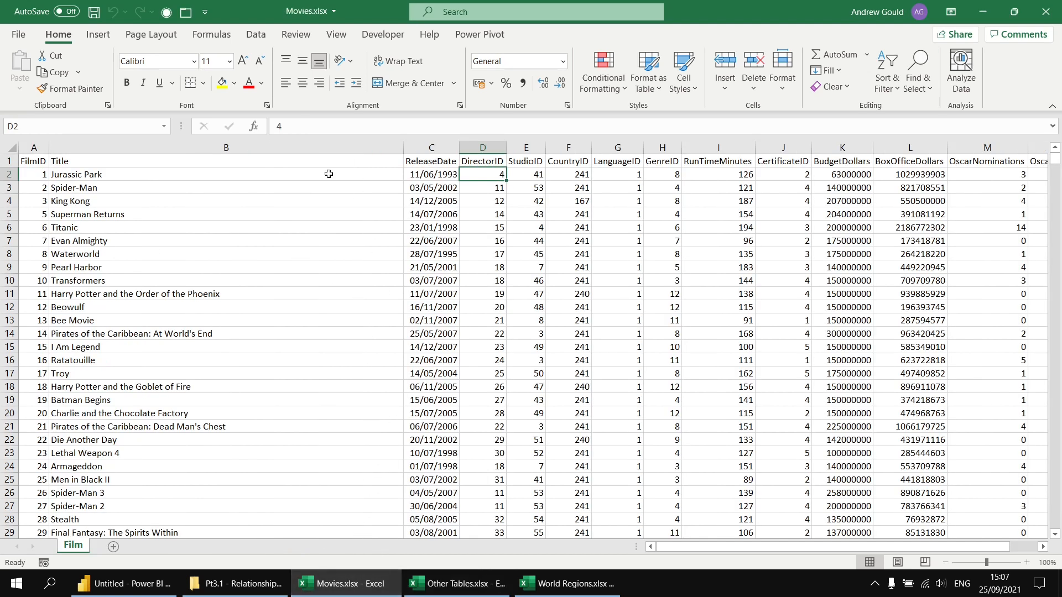
pyautogui.click(36, 161)
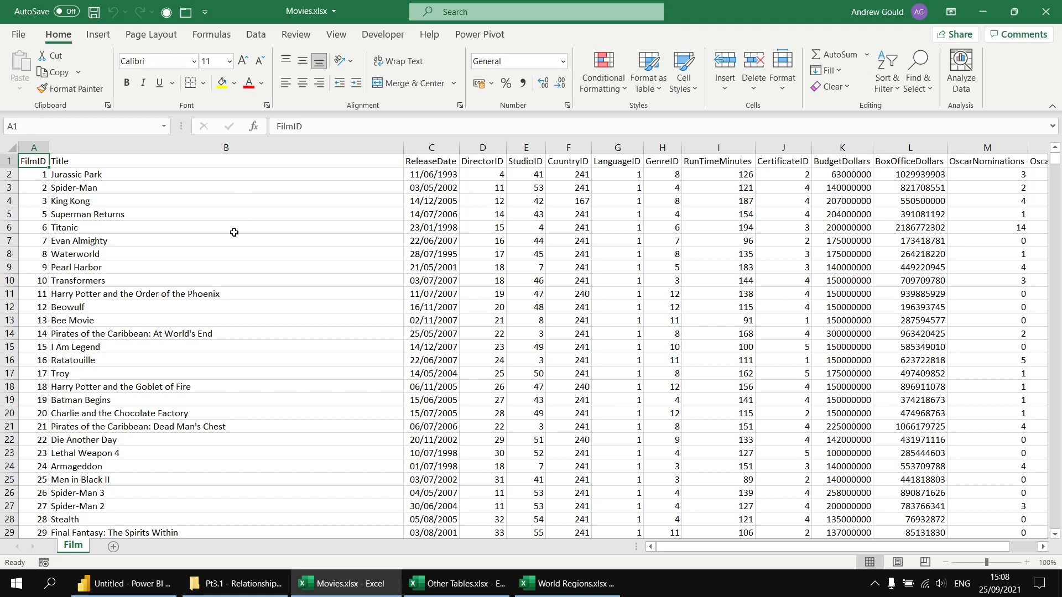
# Switch to Power BI Desktop, load the Film sheet from Movies.xlsx, and display the table in Model view
pyautogui.click(117, 589)
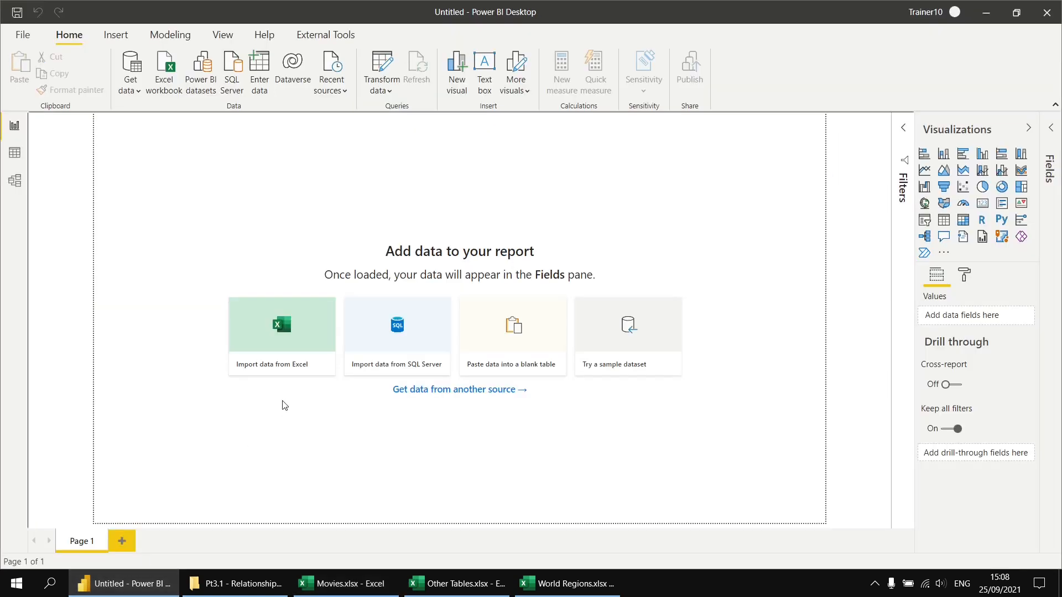
pyautogui.click(283, 331)
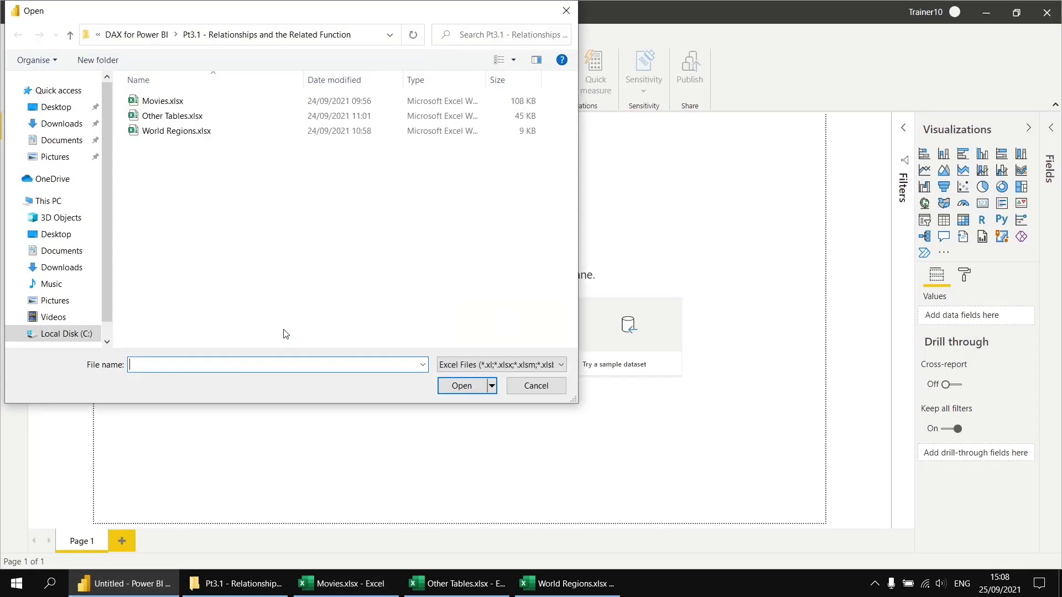
pyautogui.doubleClick(161, 104)
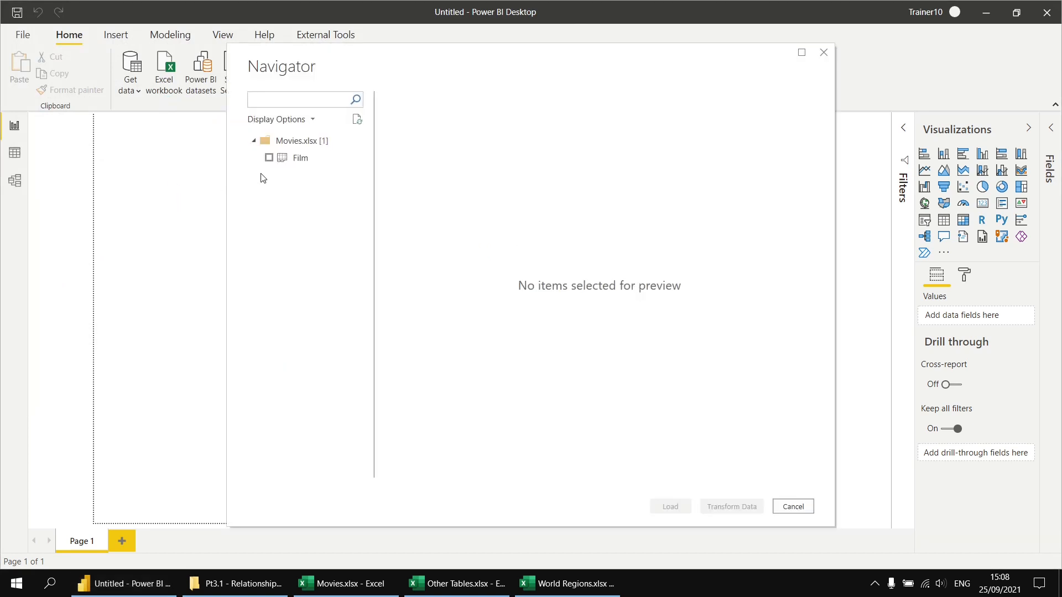
pyautogui.click(269, 158)
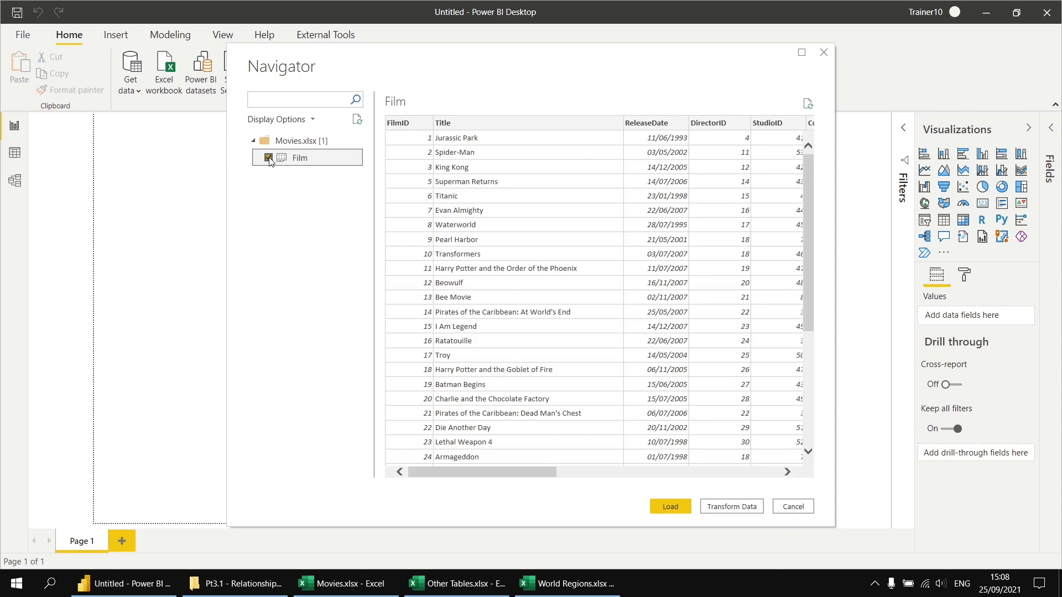
pyautogui.click(675, 506)
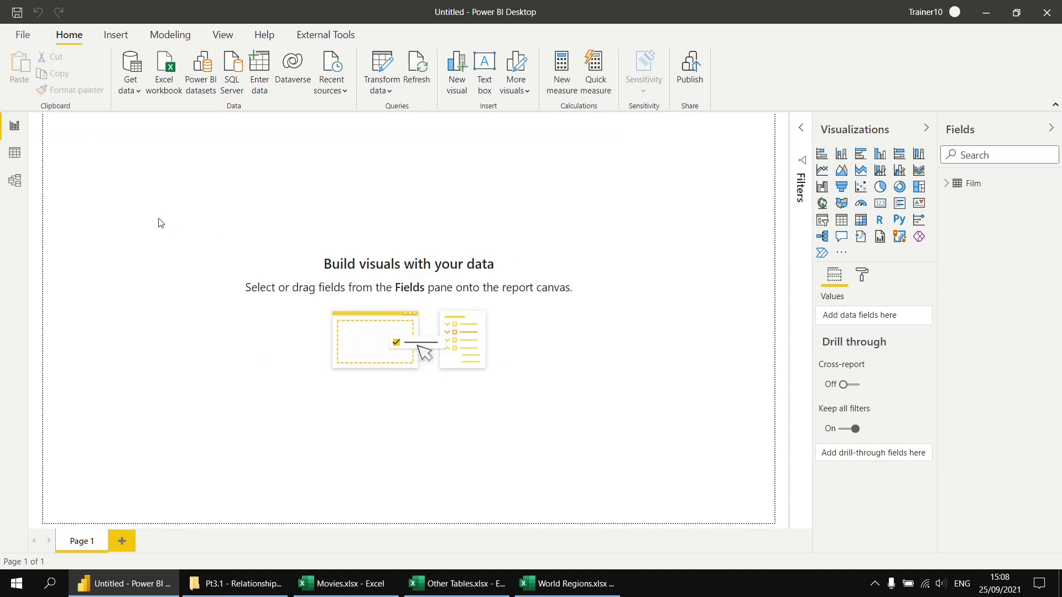
pyautogui.click(15, 153)
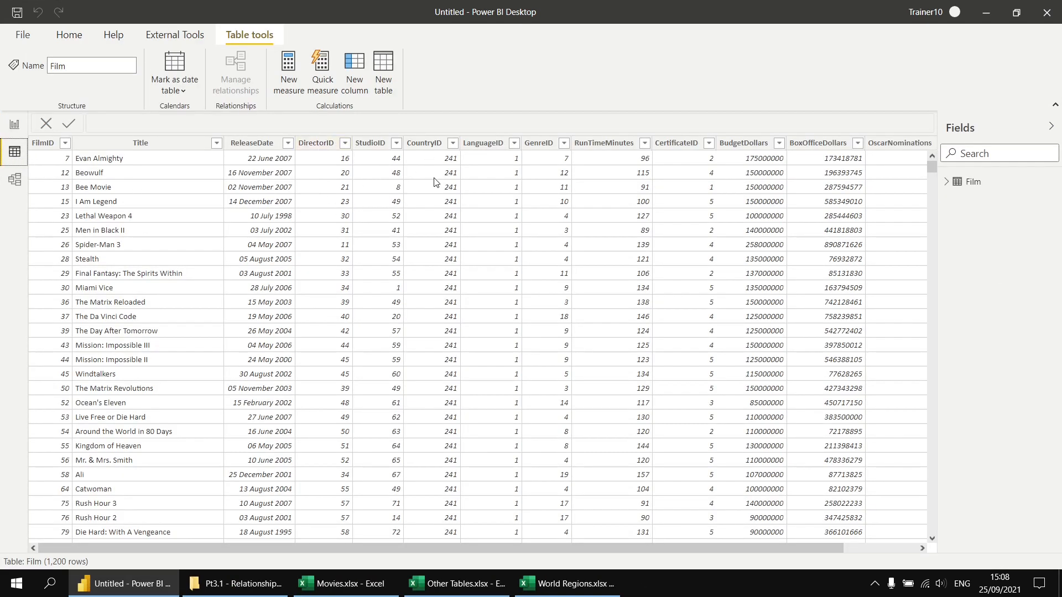
pyautogui.click(16, 178)
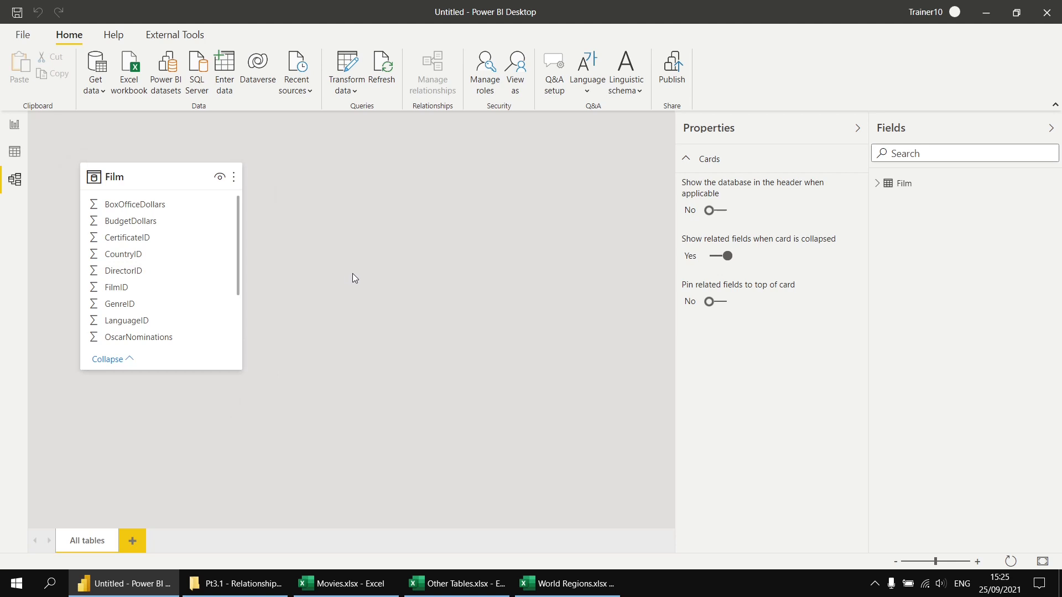
# Check the current file's Data Load options for autodetecting new relationships after data is loaded
pyautogui.click(22, 35)
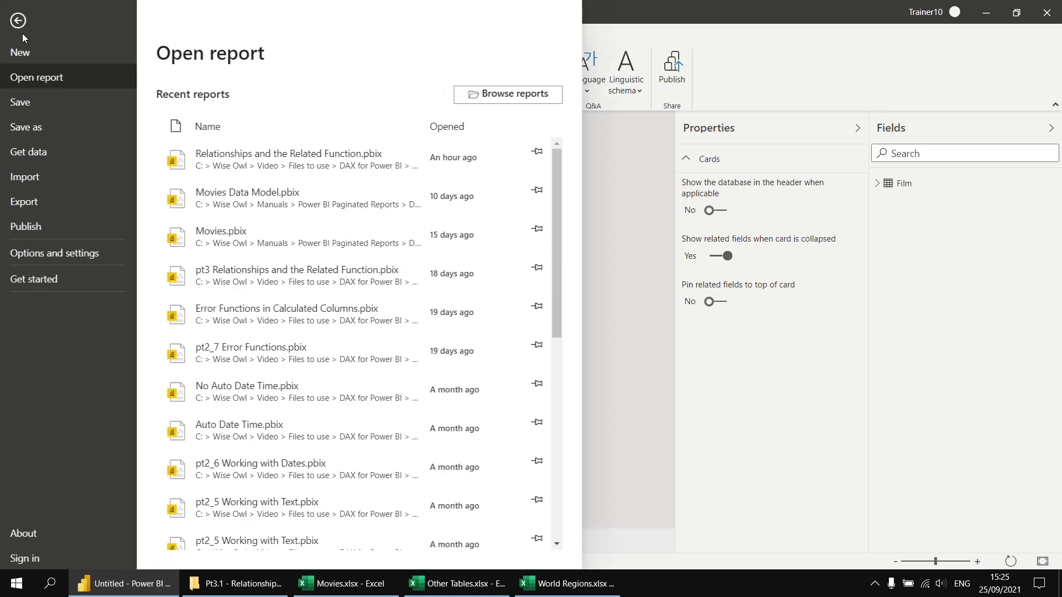
pyautogui.click(41, 256)
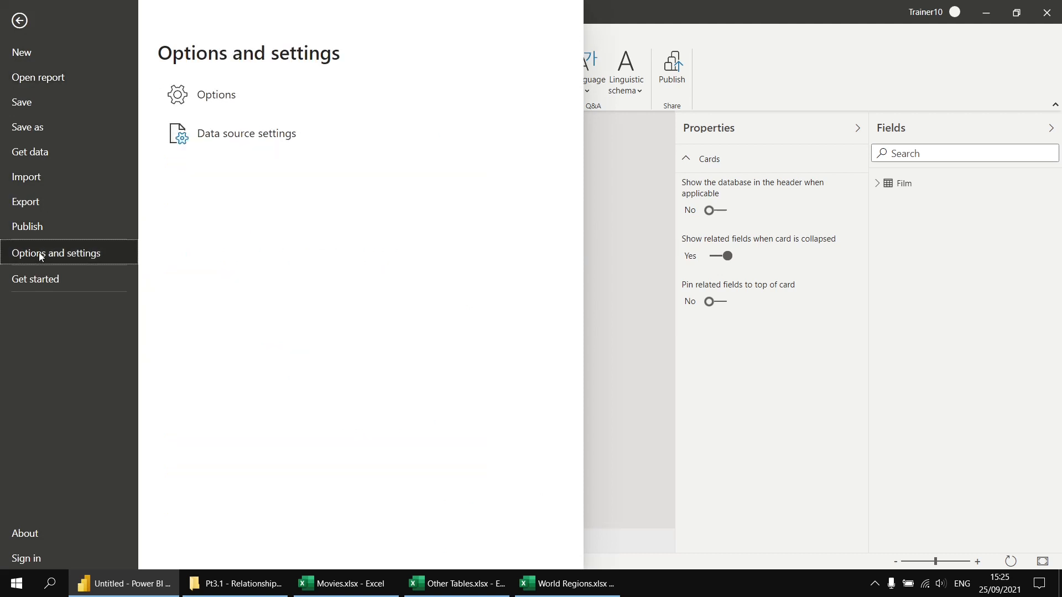
pyautogui.click(177, 101)
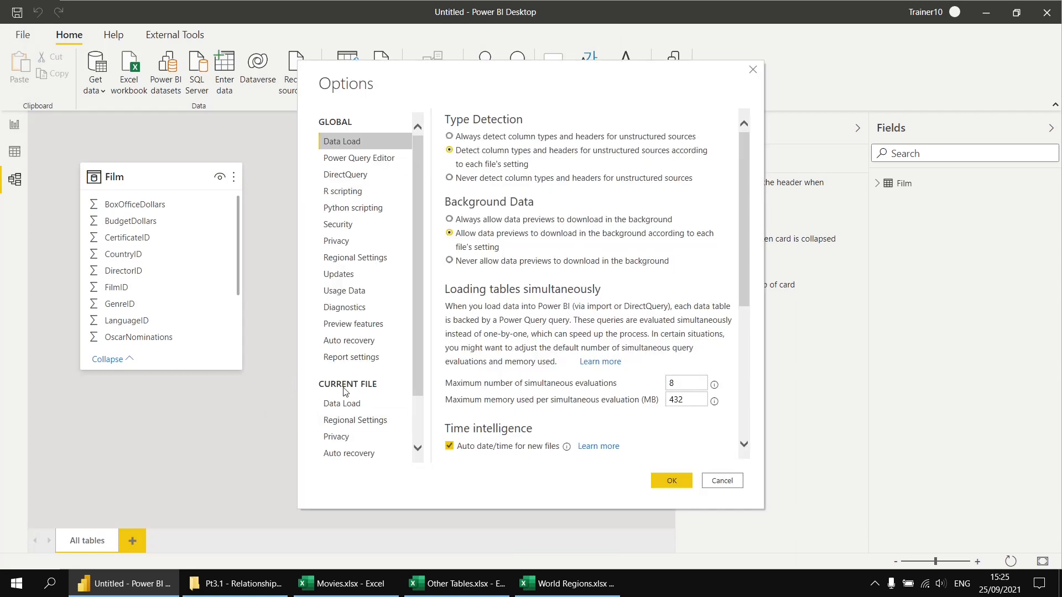
pyautogui.click(343, 403)
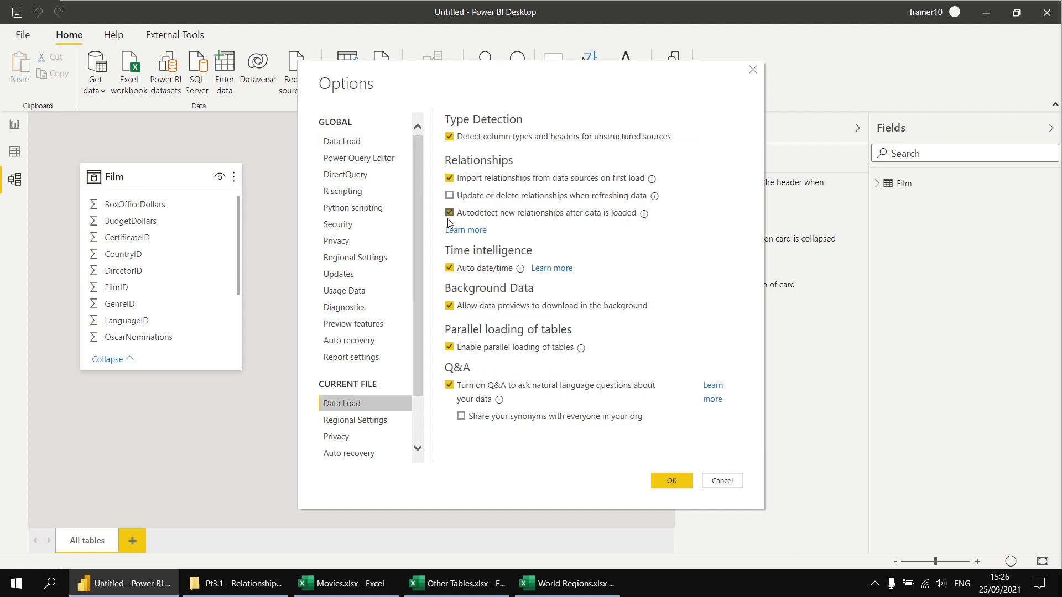
pyautogui.click(671, 482)
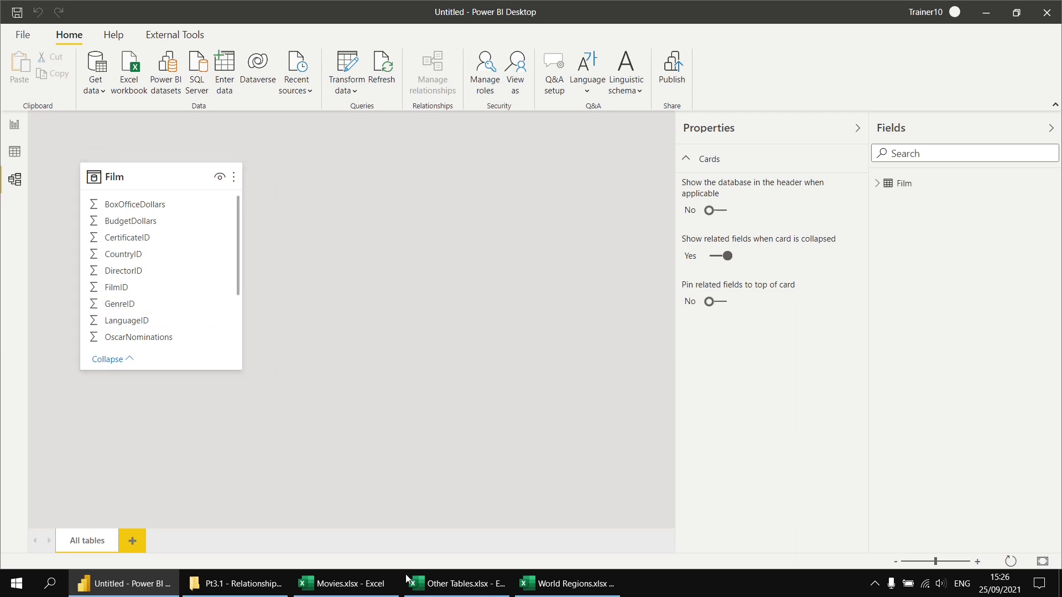
# Switch to Other Tables.xlsx in Excel, rename the Genre sheet's ID column header to "Genre id", and save the workbook
pyautogui.click(450, 583)
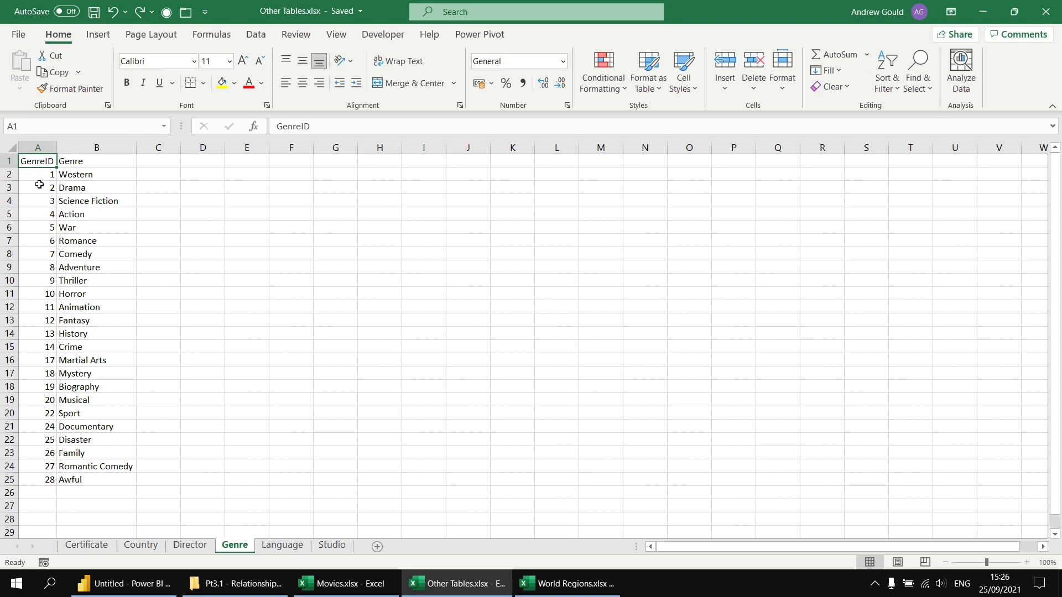
pyautogui.doubleClick(45, 162)
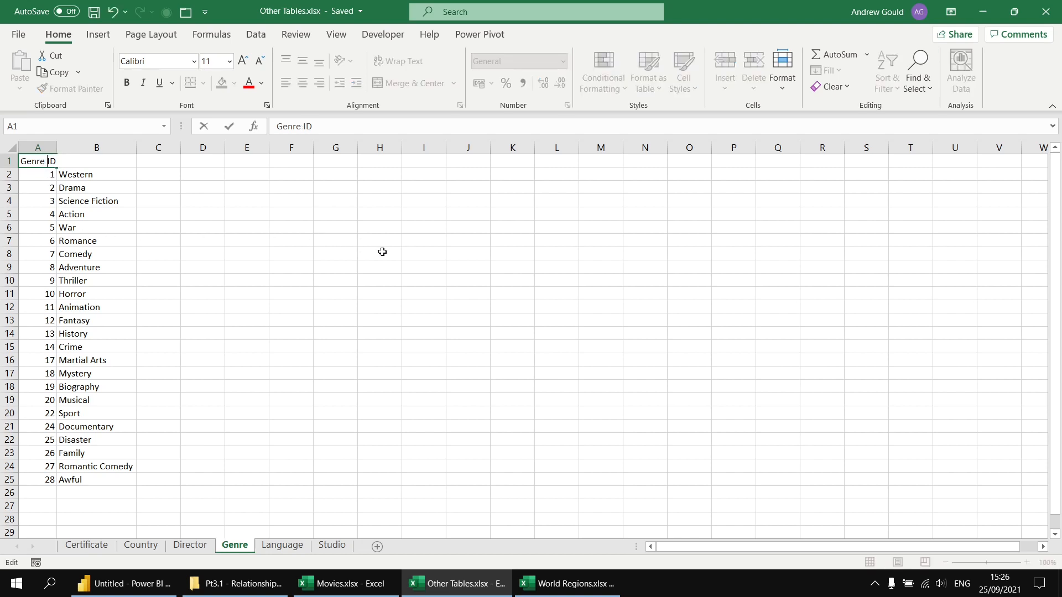
pyautogui.hotkey('shift', 'Right')
pyautogui.hotkey('shift', 'Right')
pyautogui.write('id')
pyautogui.press('Return')
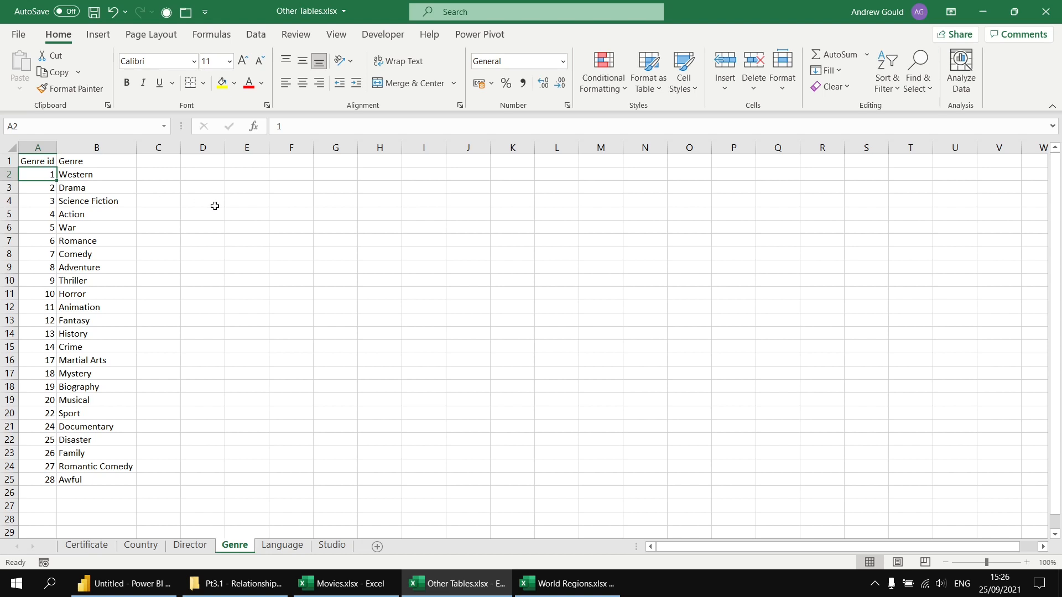
pyautogui.click(94, 13)
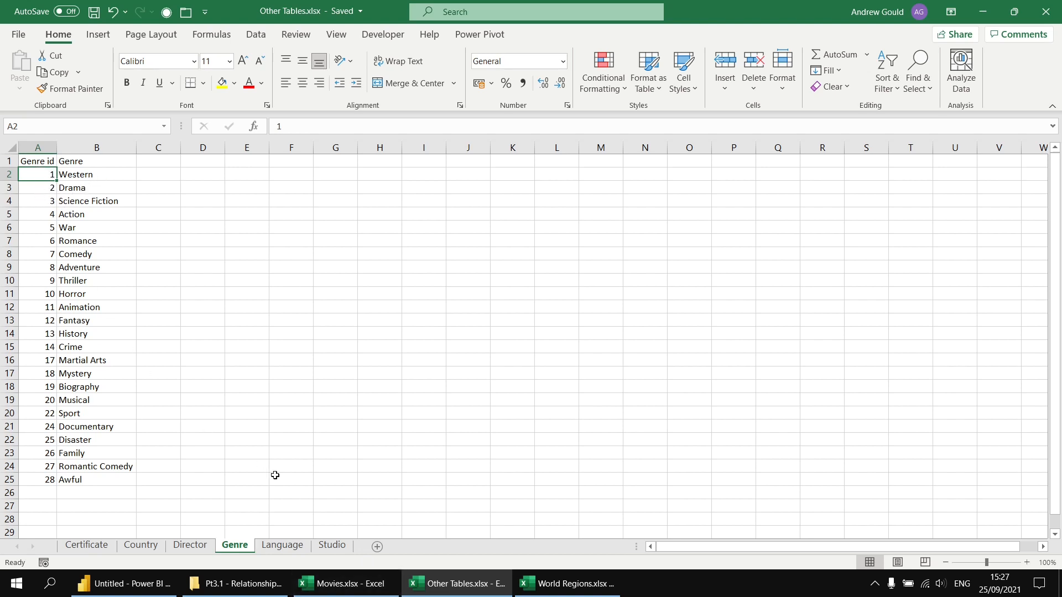
pyautogui.click(355, 593)
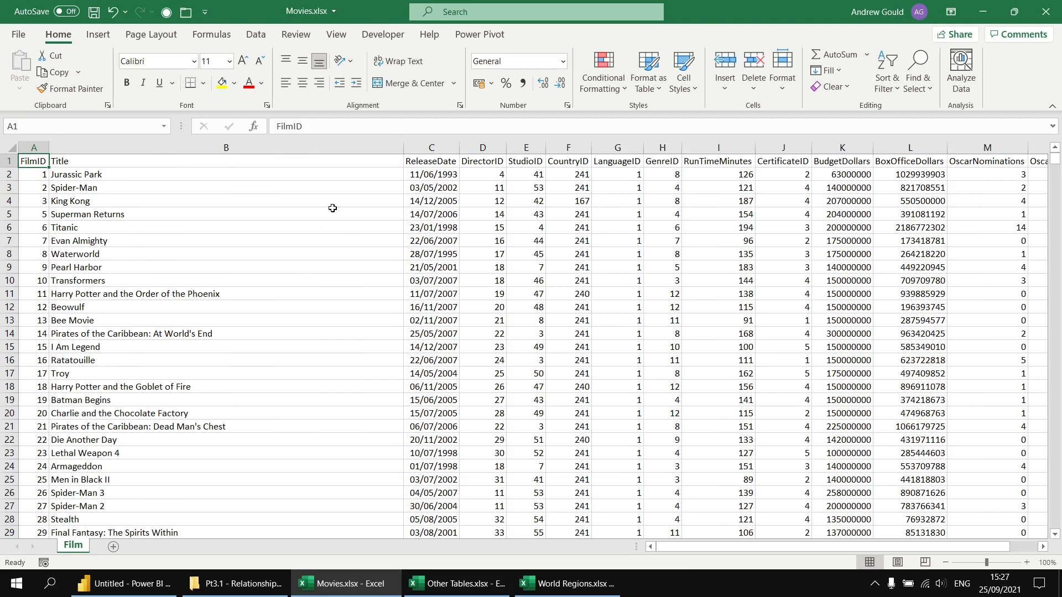
# In Power BI Desktop, load the Certificate, Country, Director, Genre, Language and Studio sheets from Other Tables.xlsx and reset the model diagram layout
pyautogui.click(132, 584)
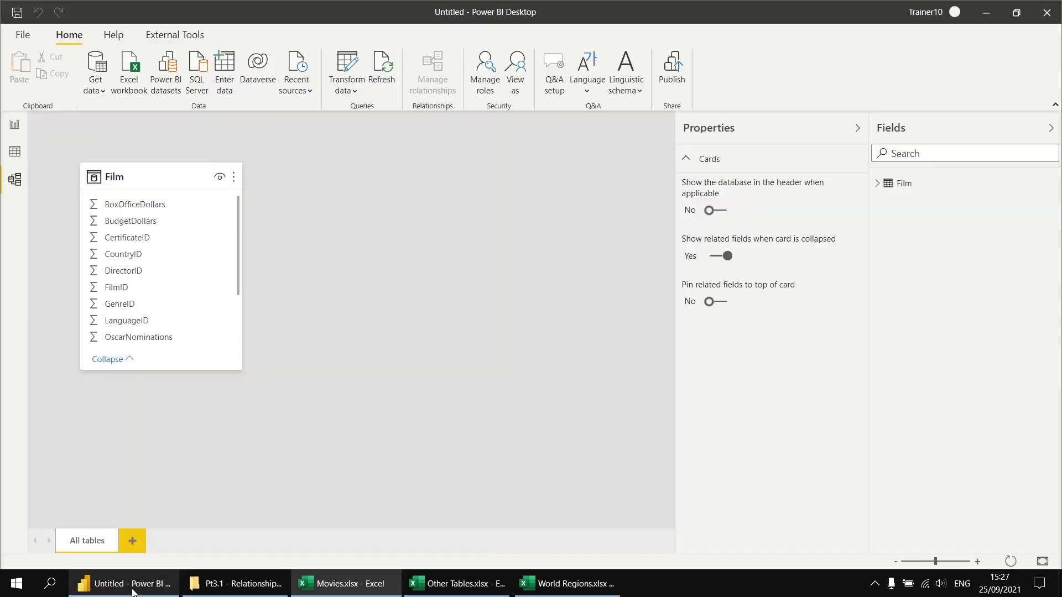
pyautogui.click(133, 64)
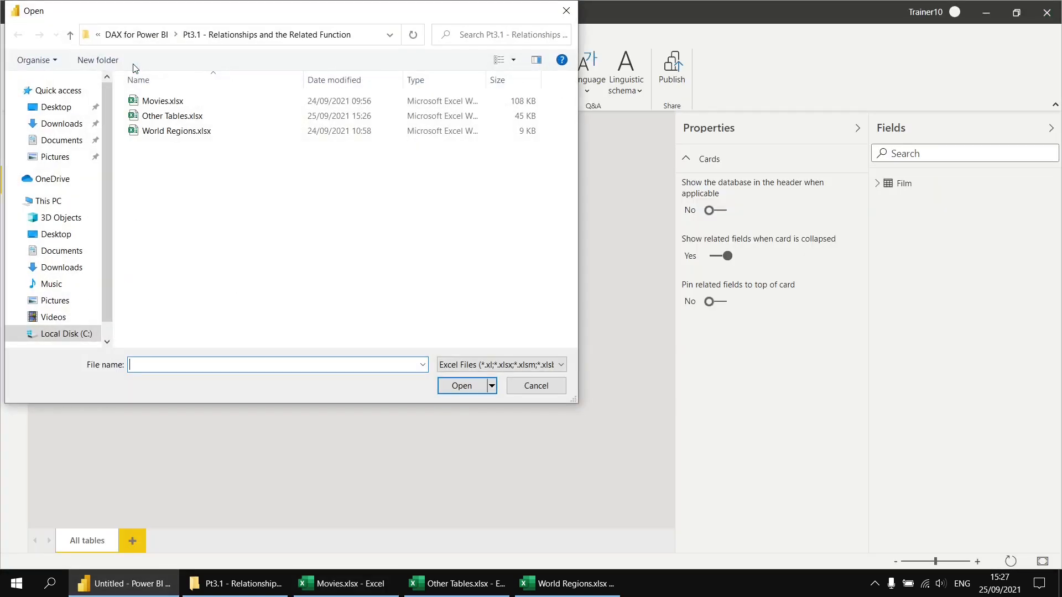
pyautogui.doubleClick(154, 118)
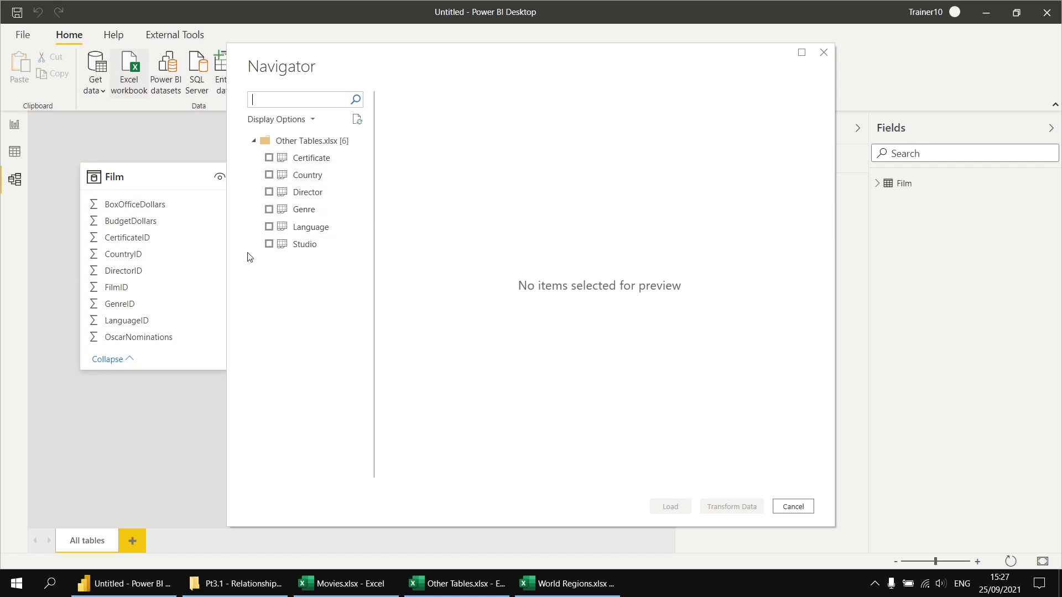
pyautogui.click(269, 158)
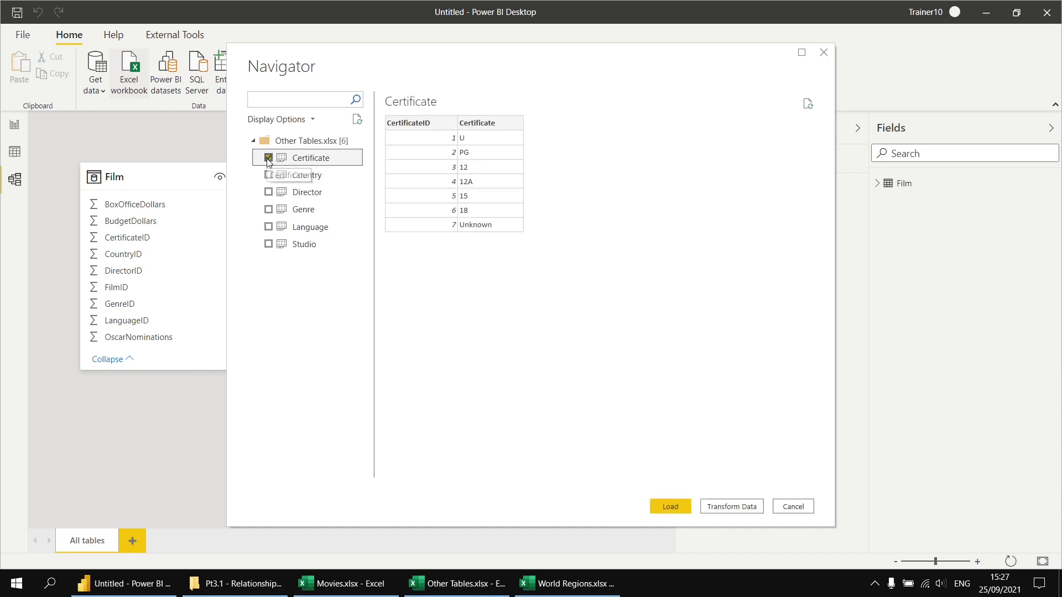
pyautogui.keyDown('shift'); pyautogui.click(270, 244); pyautogui.keyUp('shift')
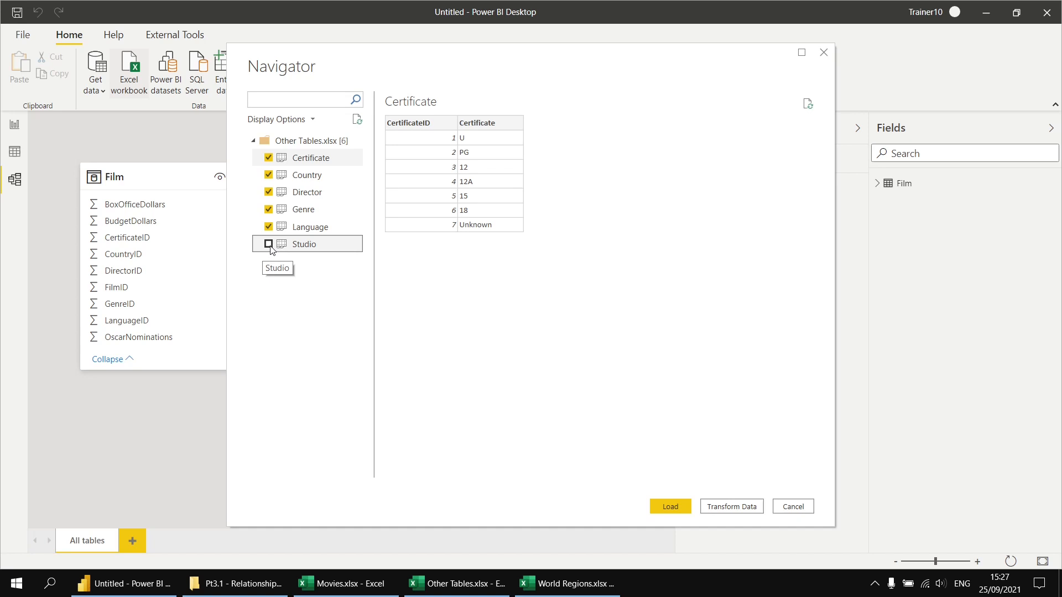
pyautogui.click(269, 159)
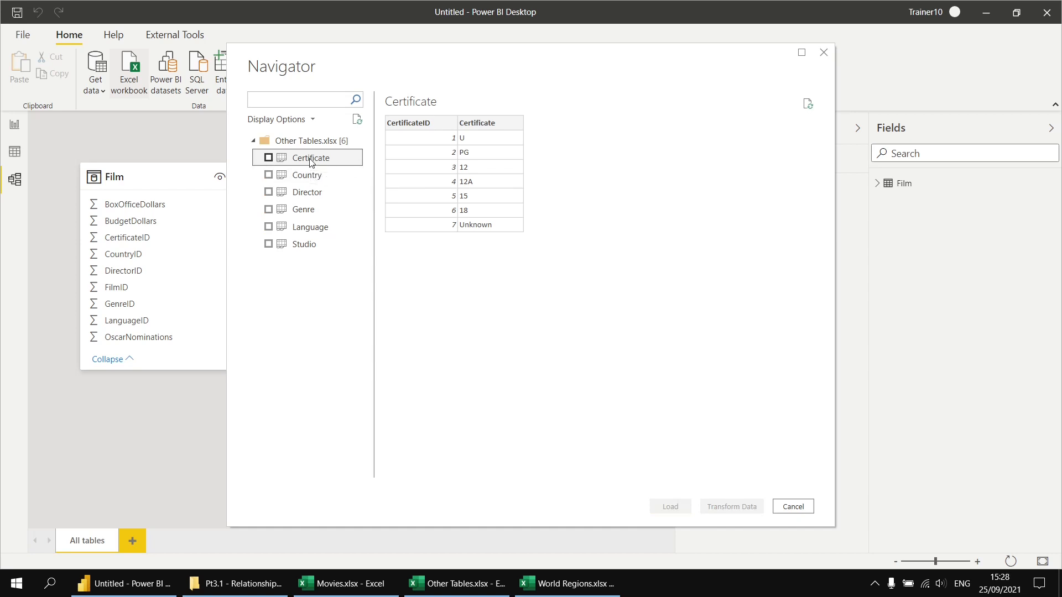
pyautogui.keyDown('shift'); pyautogui.click(306, 245); pyautogui.keyUp('shift')
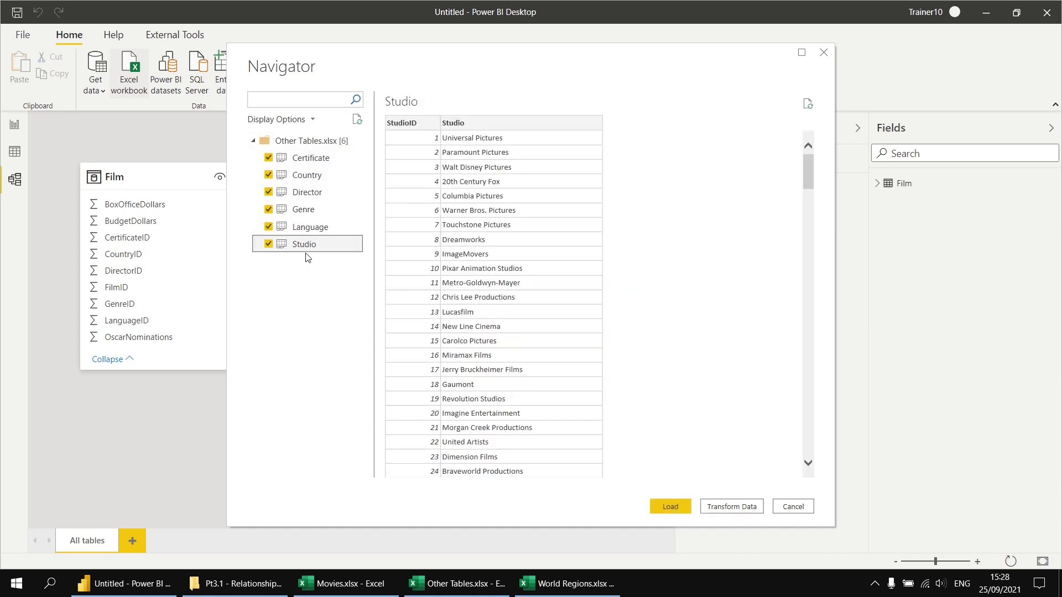
pyautogui.click(668, 508)
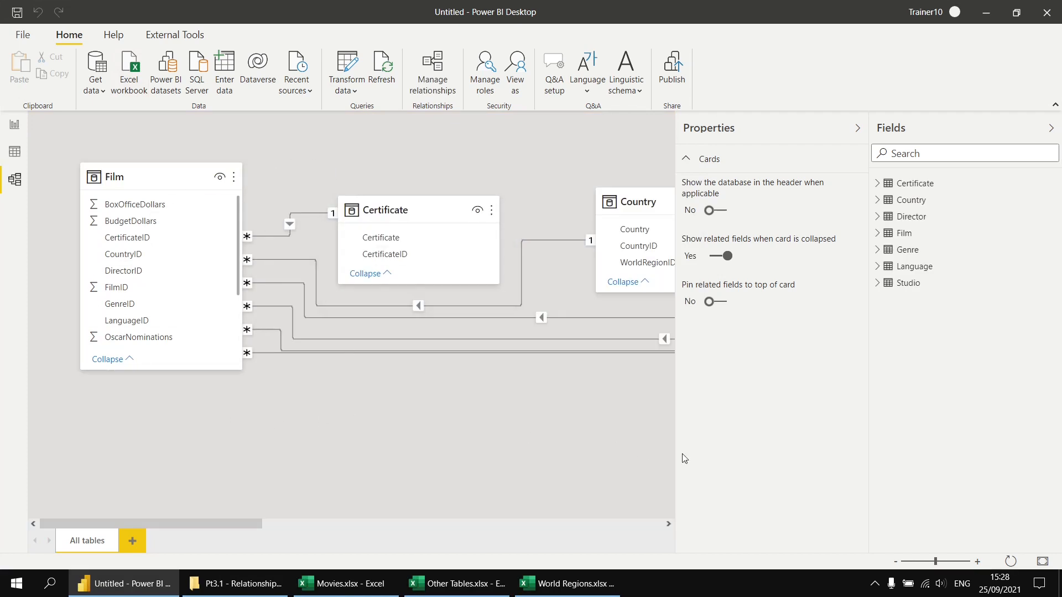
pyautogui.click(1010, 562)
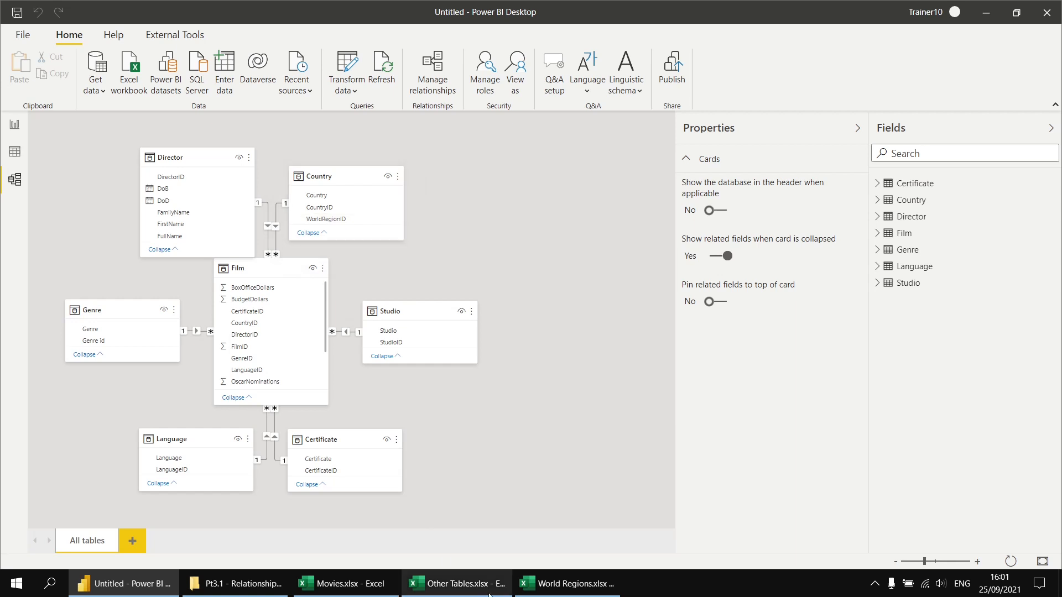
# Compare the WorldRegionID column on the Country sheet of Other Tables.xlsx with the RegionID column in World Regions.xlsx in Excel
pyautogui.click(469, 587)
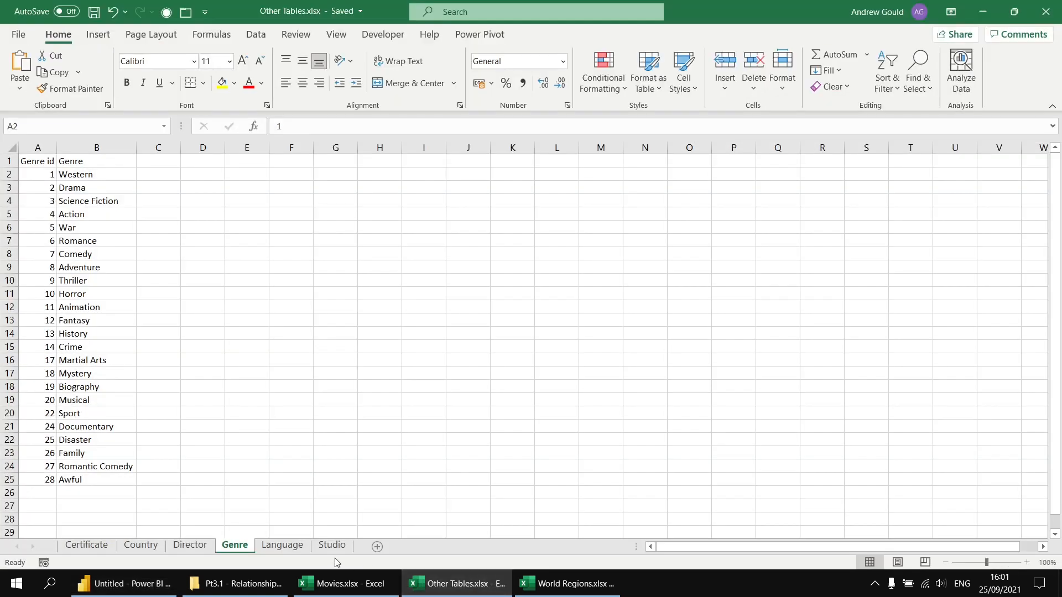
pyautogui.click(141, 546)
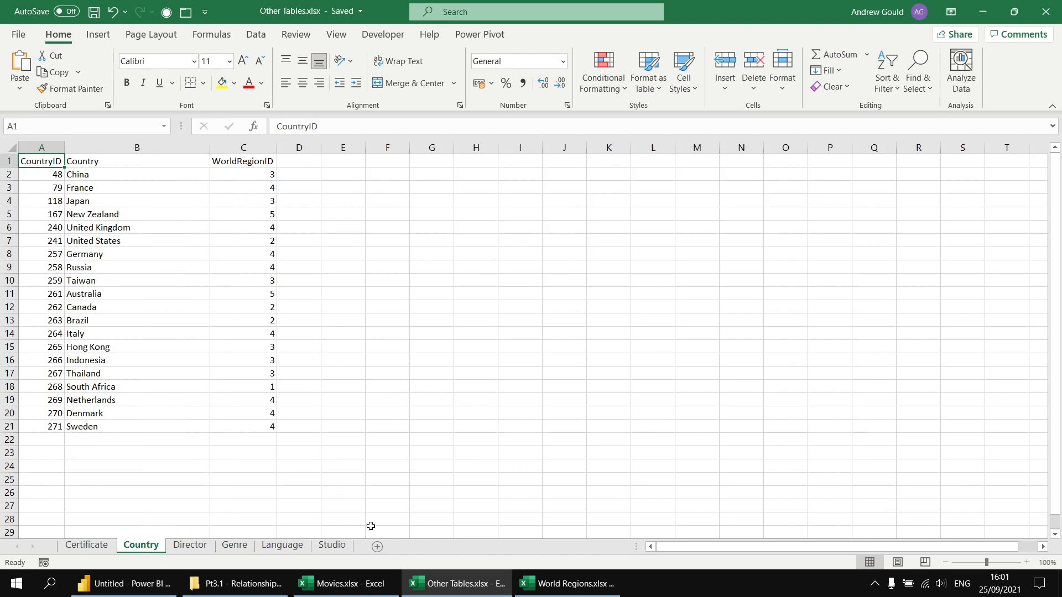
pyautogui.click(575, 583)
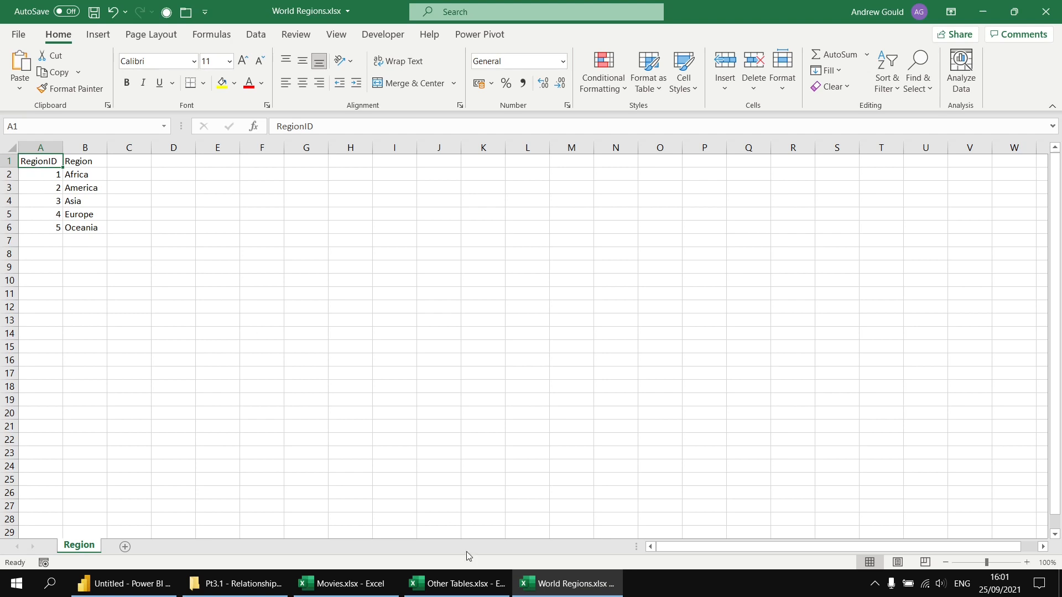
pyautogui.click(459, 583)
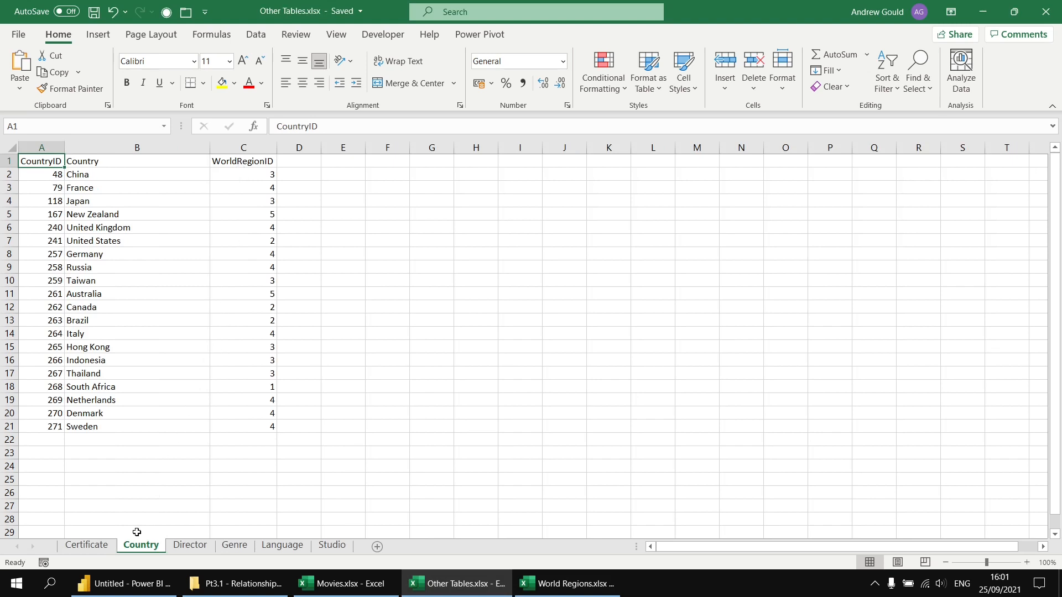
# Switch to Power BI Desktop and load the Region sheet from World Regions.xlsx into the model
pyautogui.click(120, 577)
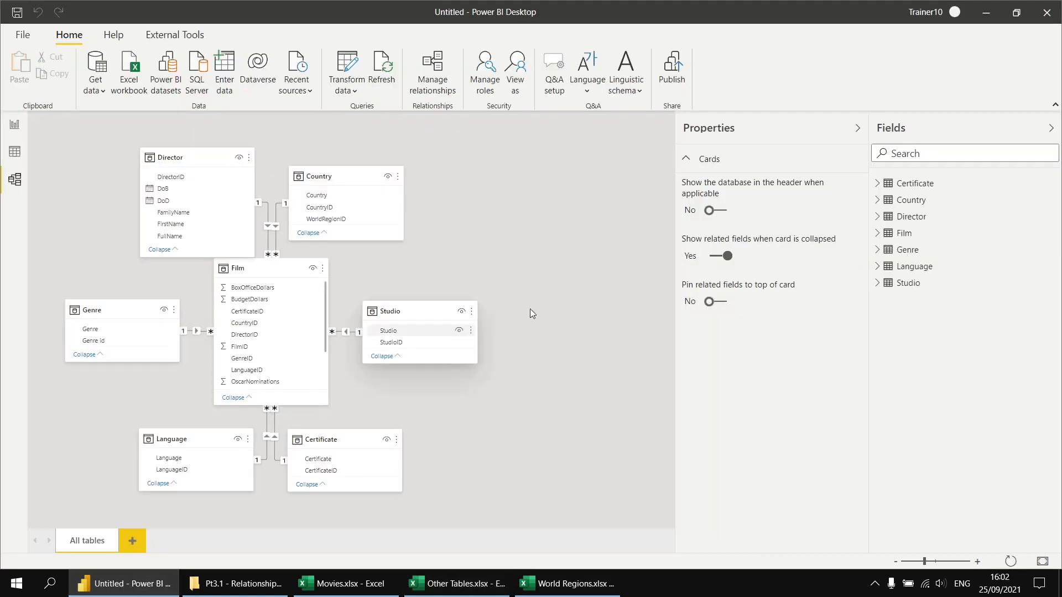
pyautogui.click(133, 72)
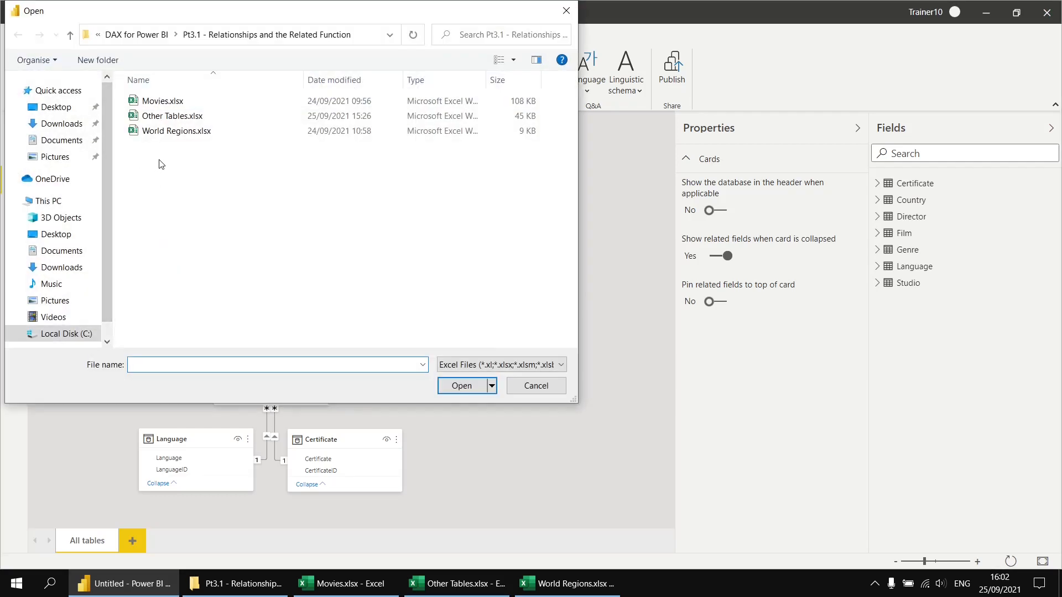
pyautogui.doubleClick(158, 131)
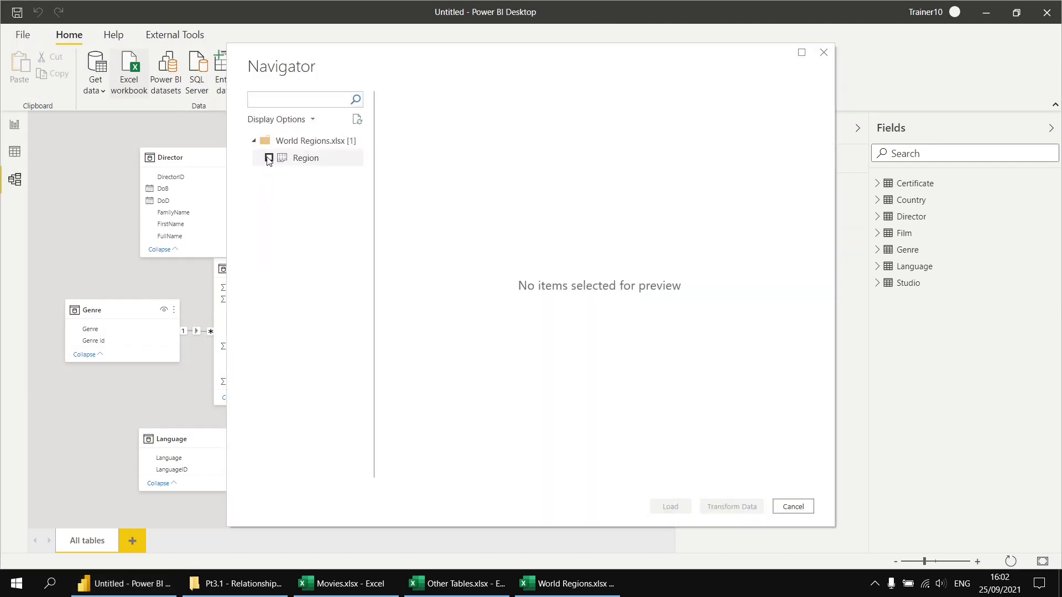
pyautogui.click(269, 158)
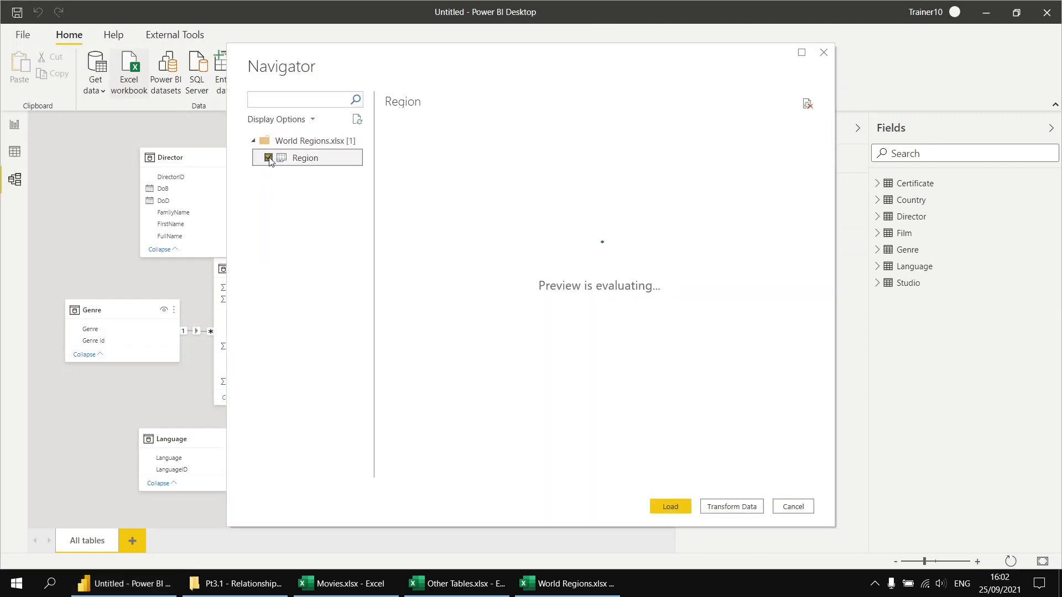
pyautogui.click(671, 507)
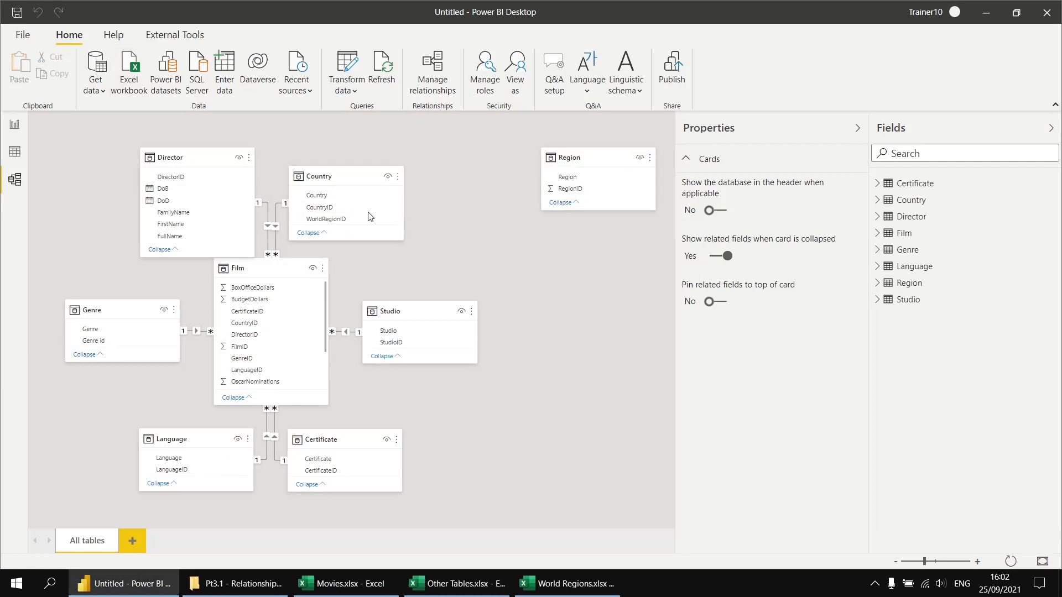
# Move the Region table nearer to the Country table and relate its RegionID to Country's WorldRegionID
pyautogui.moveTo(579, 158)
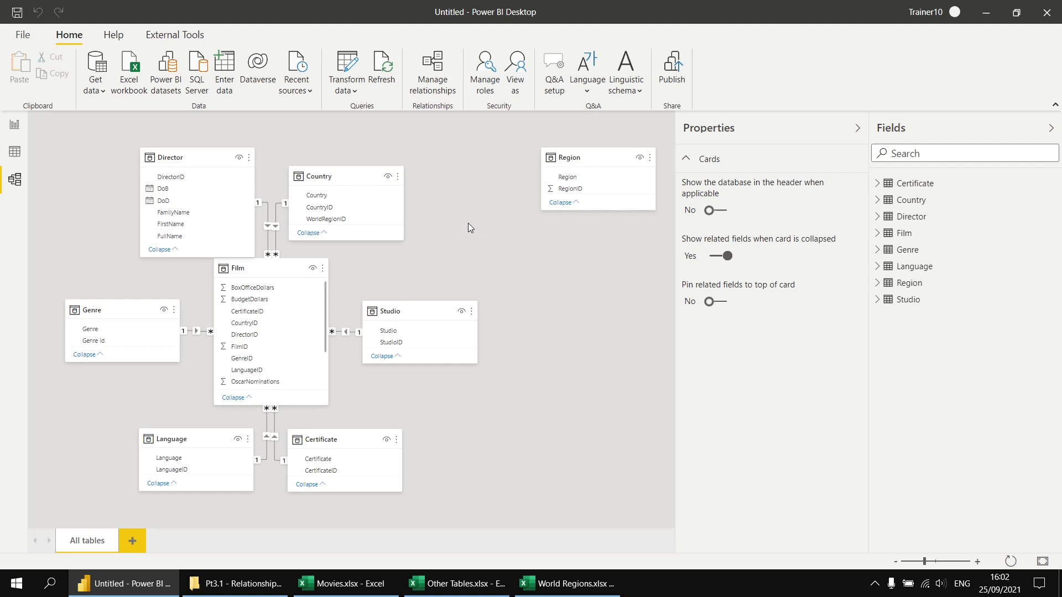
pyautogui.moveTo(586, 153); pyautogui.dragTo(509, 157)
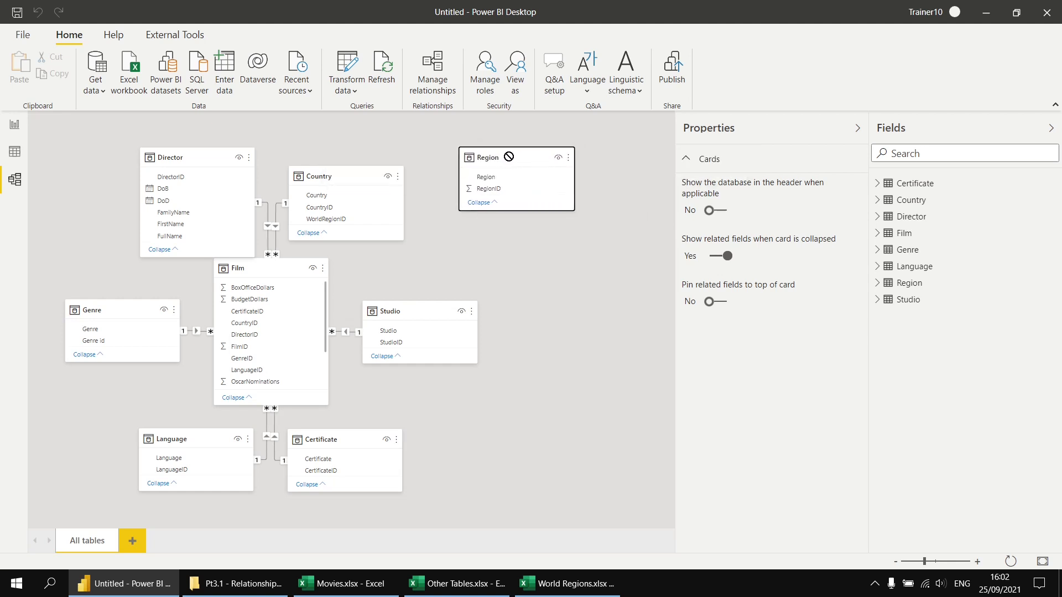
pyautogui.click(486, 191)
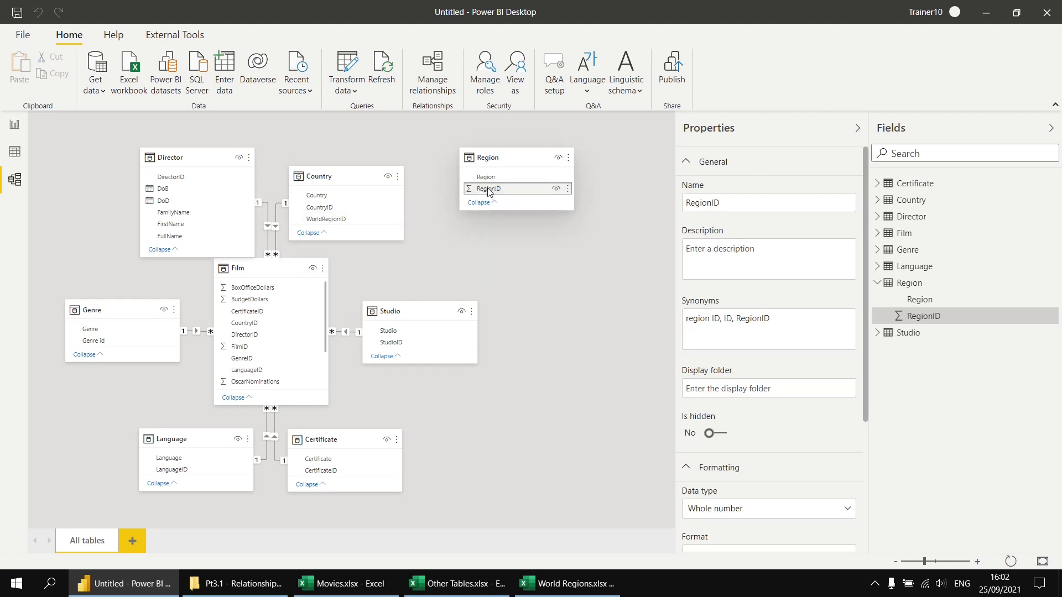
pyautogui.moveTo(490, 194); pyautogui.dragTo(332, 221)
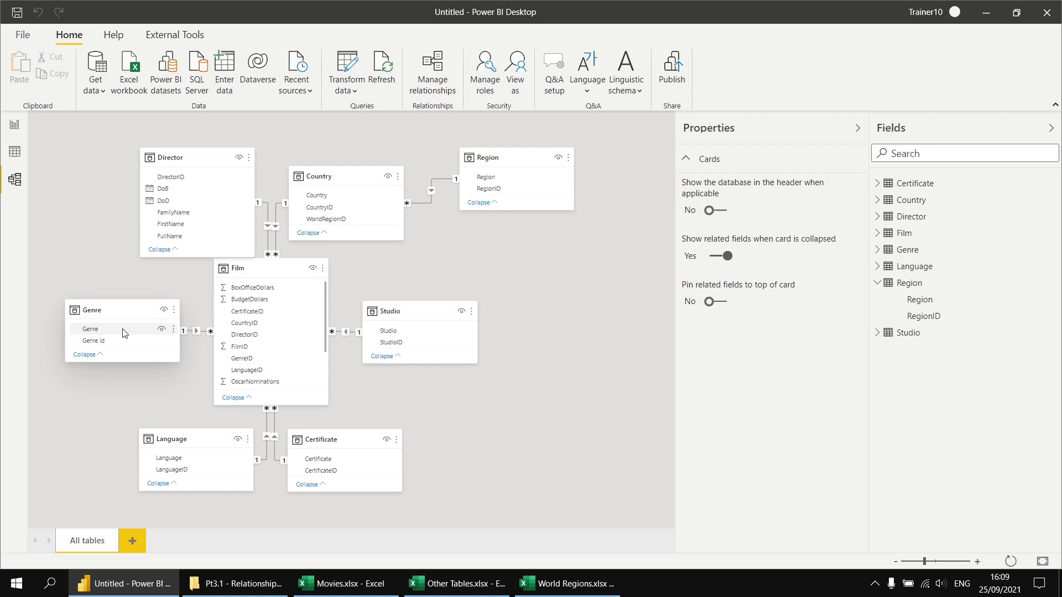
# Add a table visual to Page 1 with Genre and the Film table's FilmID, and enlarge it to fit every genre row
pyautogui.click(14, 124)
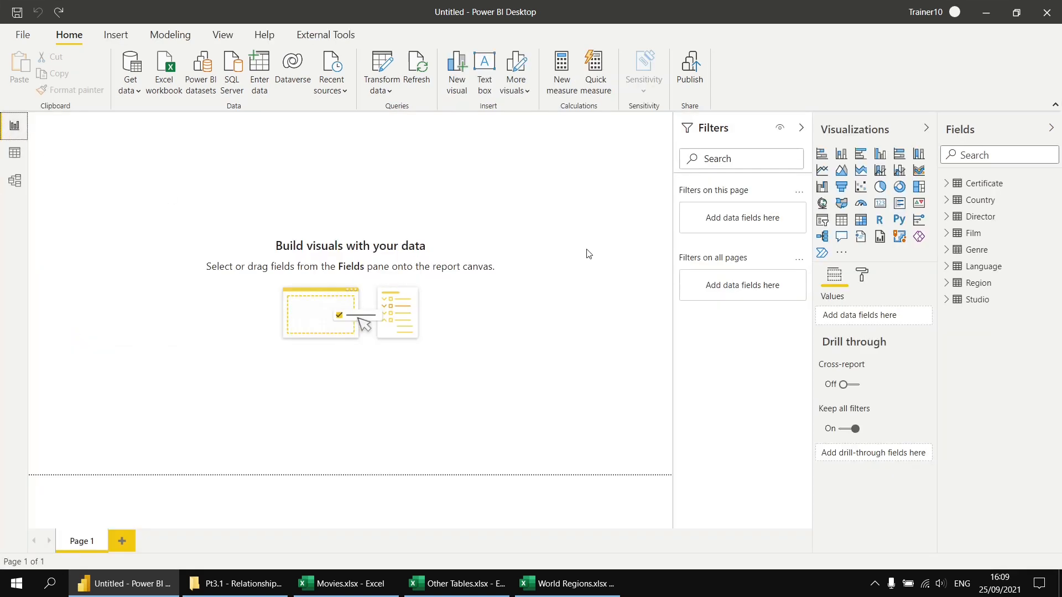
pyautogui.click(841, 220)
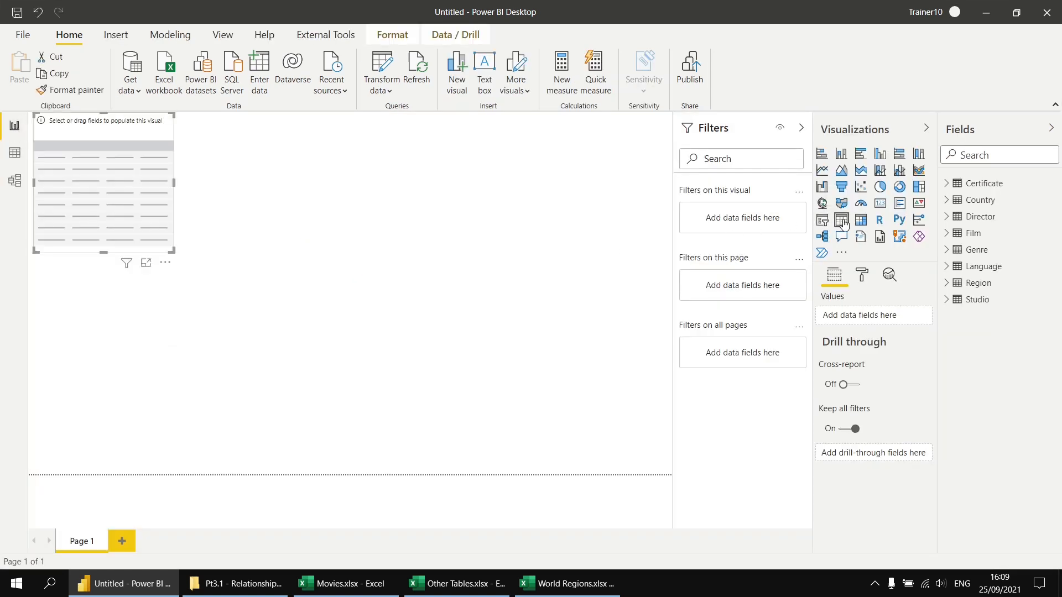
pyautogui.click(801, 131)
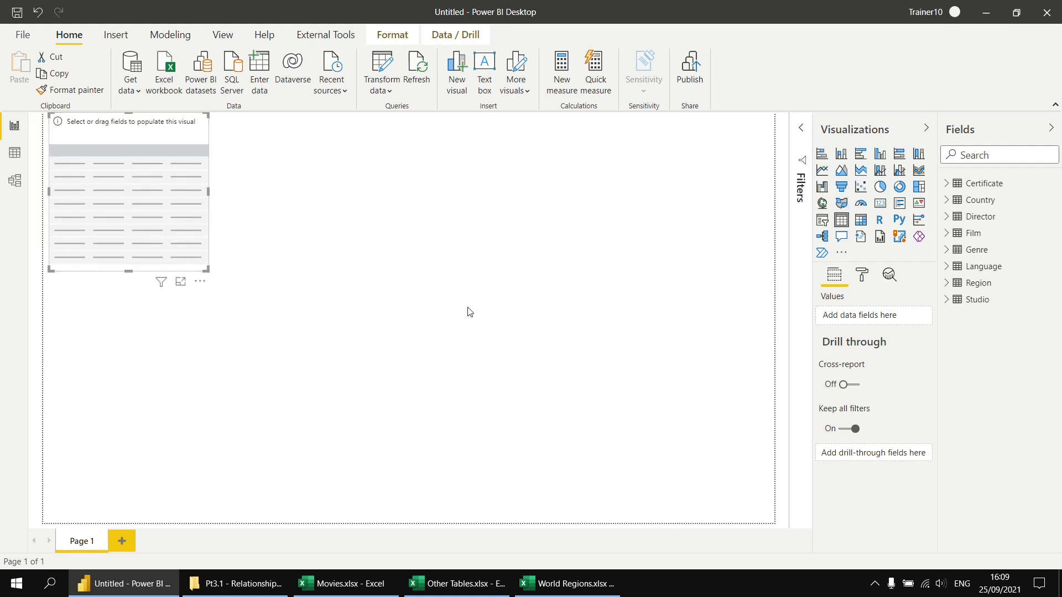
pyautogui.click(947, 251)
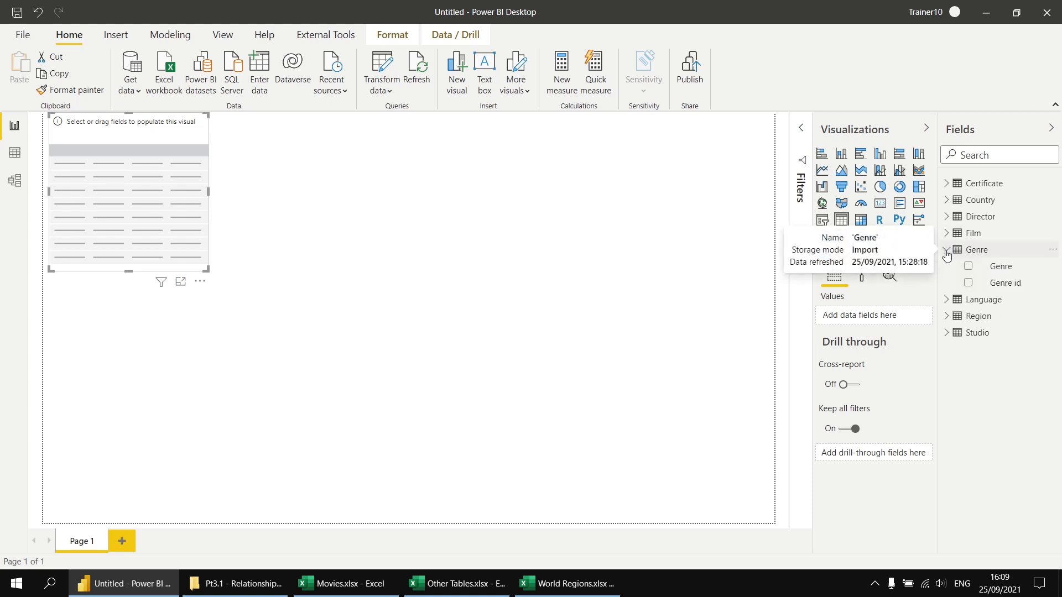
pyautogui.click(969, 267)
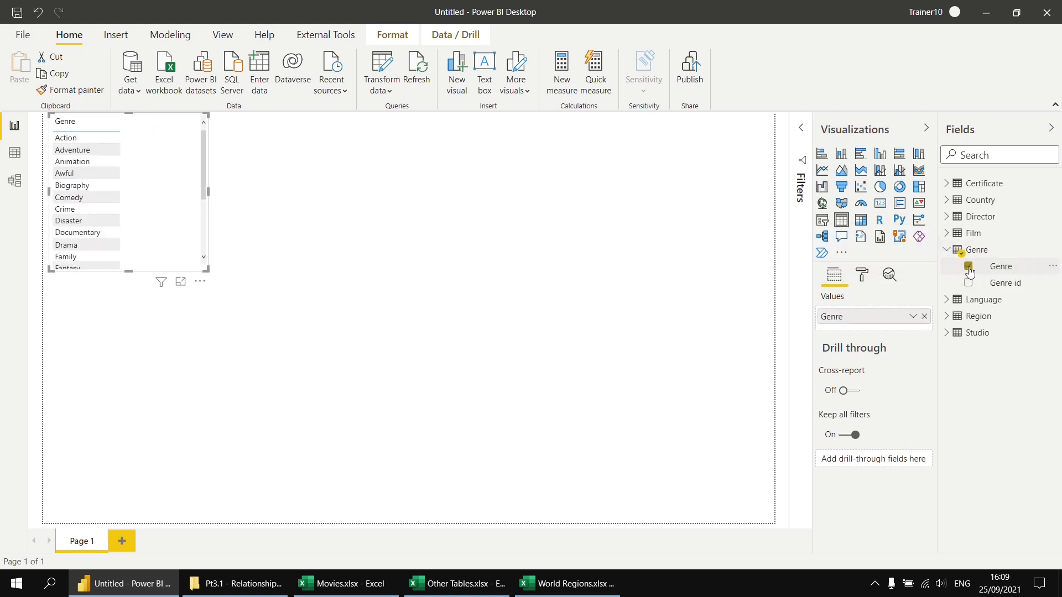
pyautogui.click(946, 237)
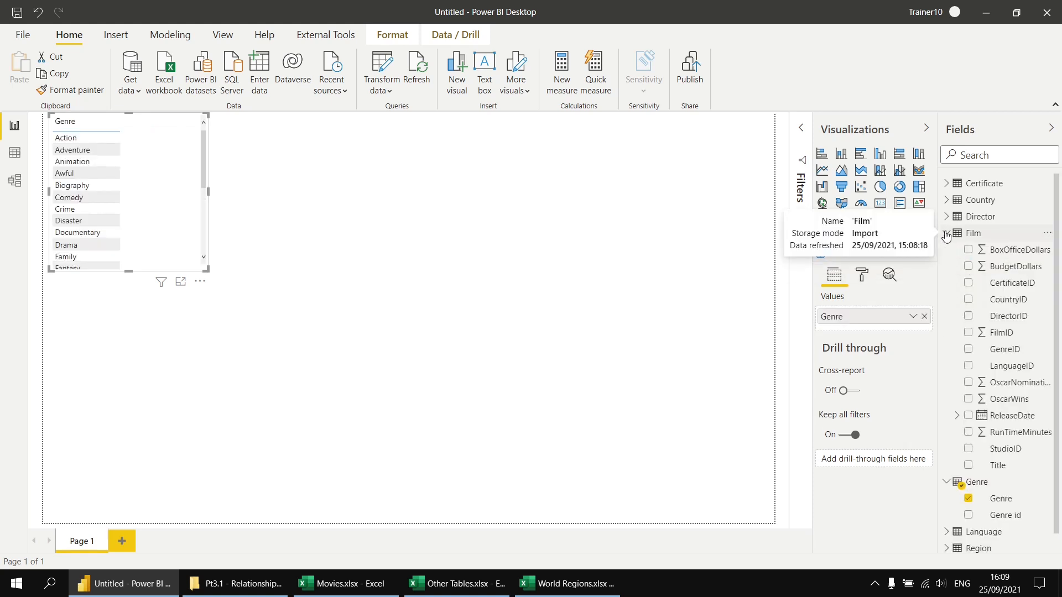
pyautogui.click(968, 334)
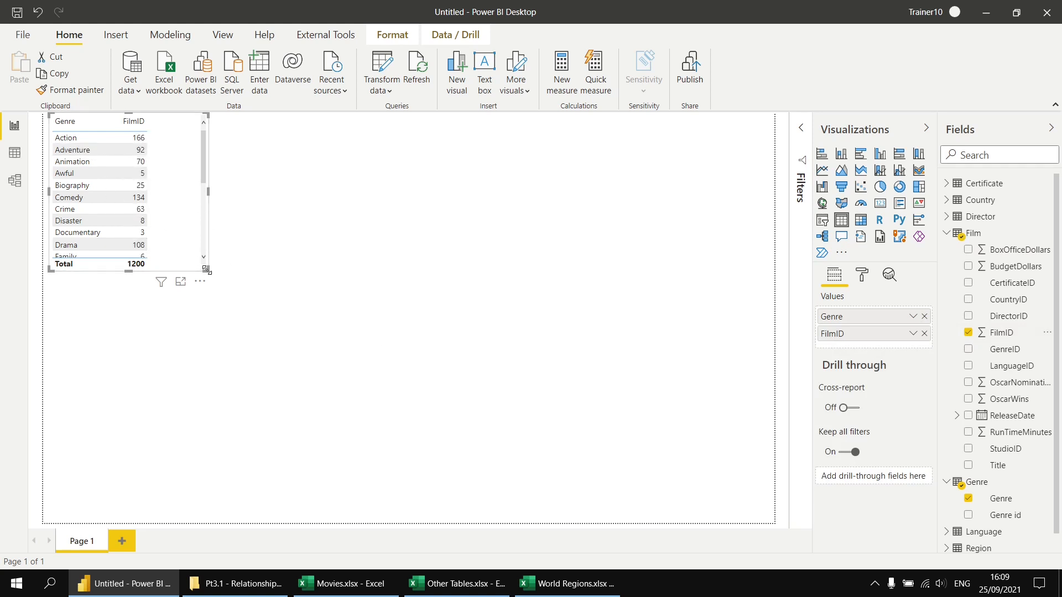
pyautogui.moveTo(206, 270); pyautogui.dragTo(229, 475)
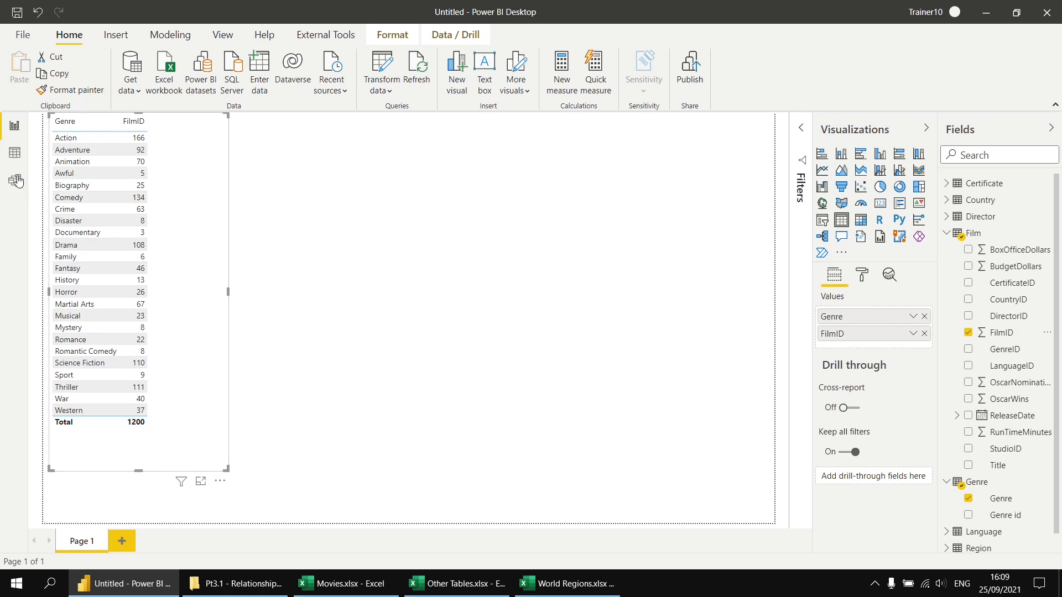
# View the Film table's rows in Data view and return to the report
pyautogui.click(13, 154)
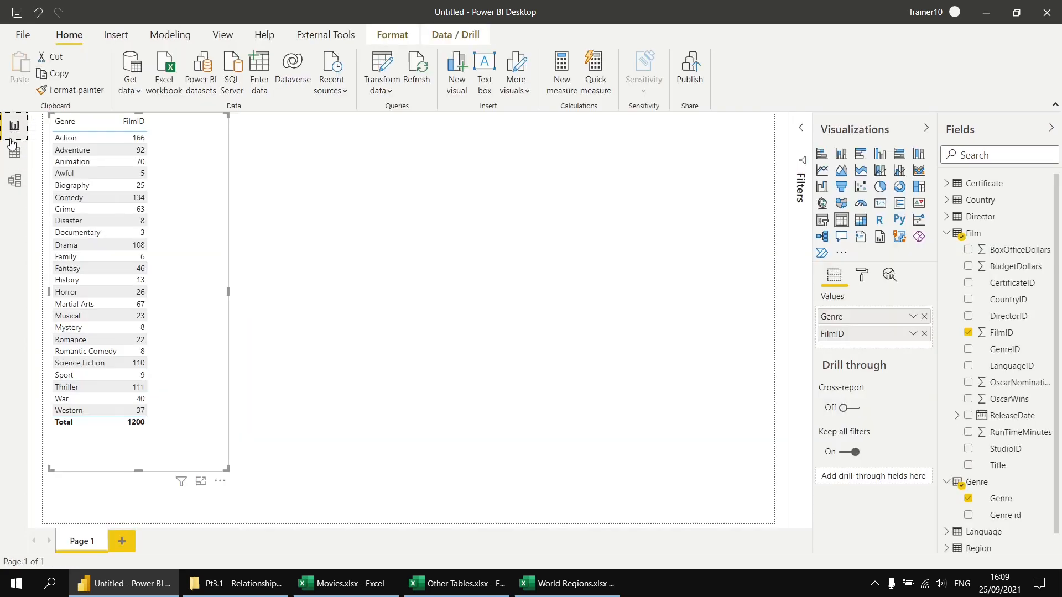
pyautogui.click(14, 125)
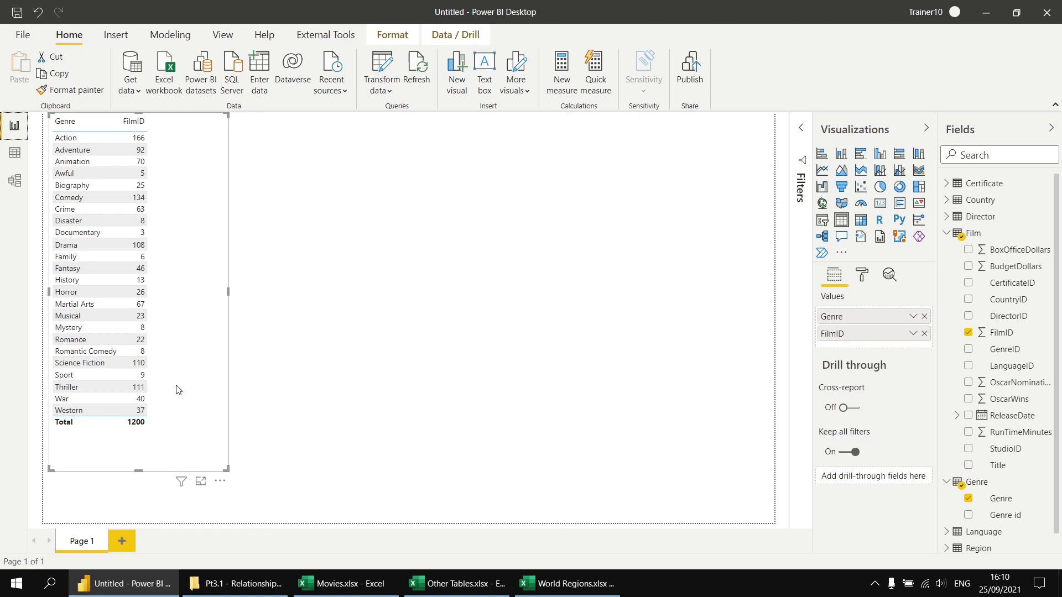
# Delete the relationship between the Genre and Film tables and check the FilmID values in the Page 1 table visual
pyautogui.click(14, 185)
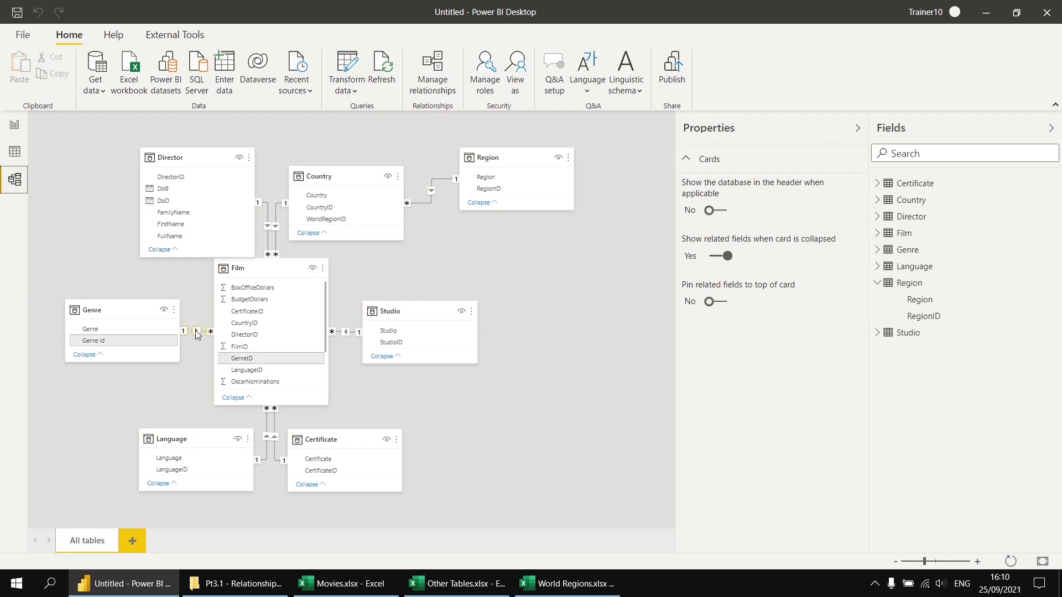
pyautogui.rightClick(195, 330)
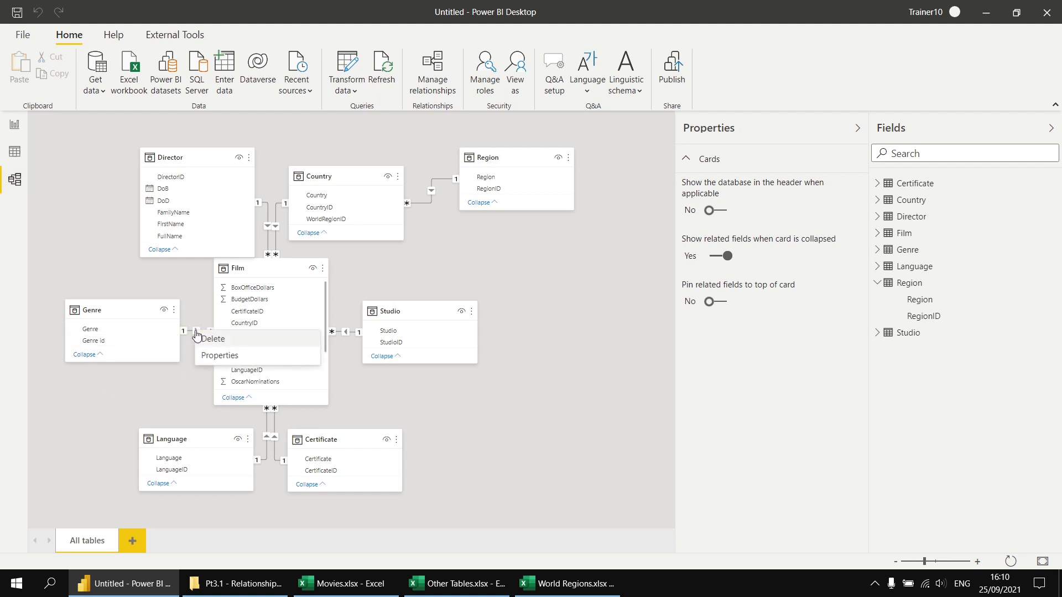
pyautogui.click(204, 338)
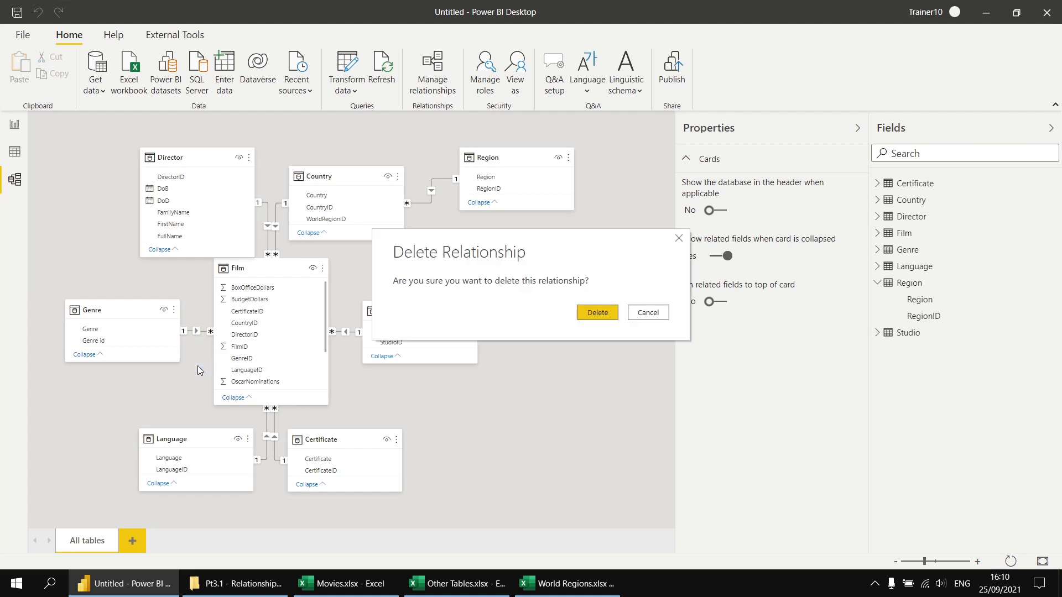
pyautogui.click(602, 312)
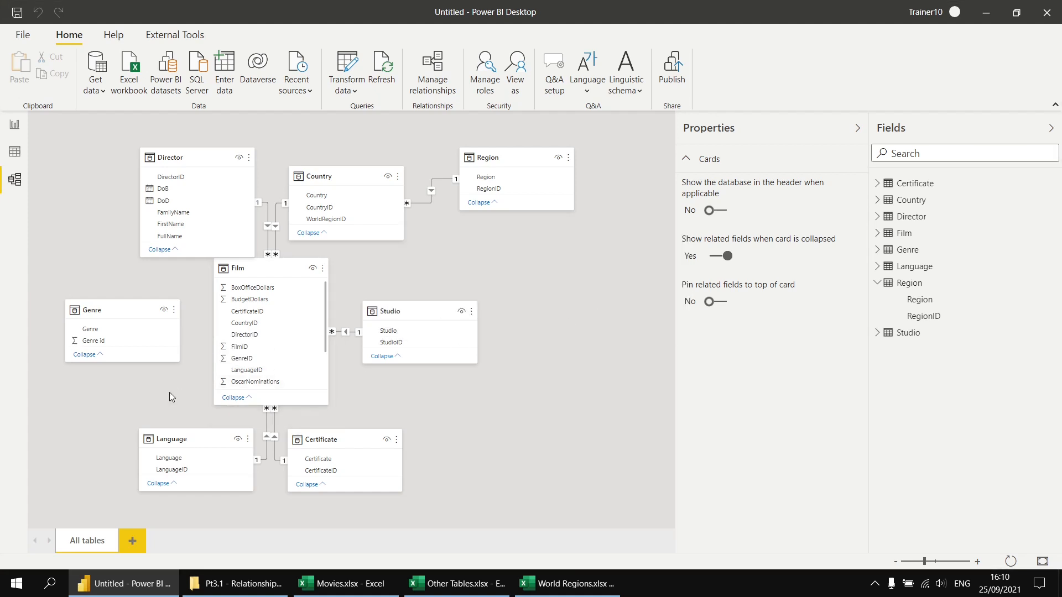
pyautogui.click(15, 126)
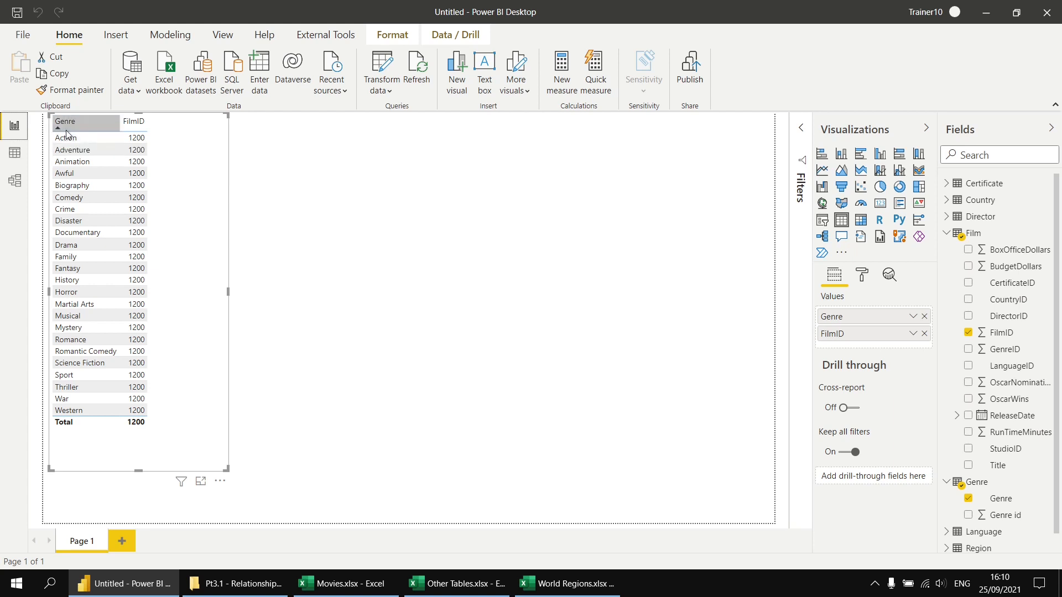
pyautogui.click(136, 122)
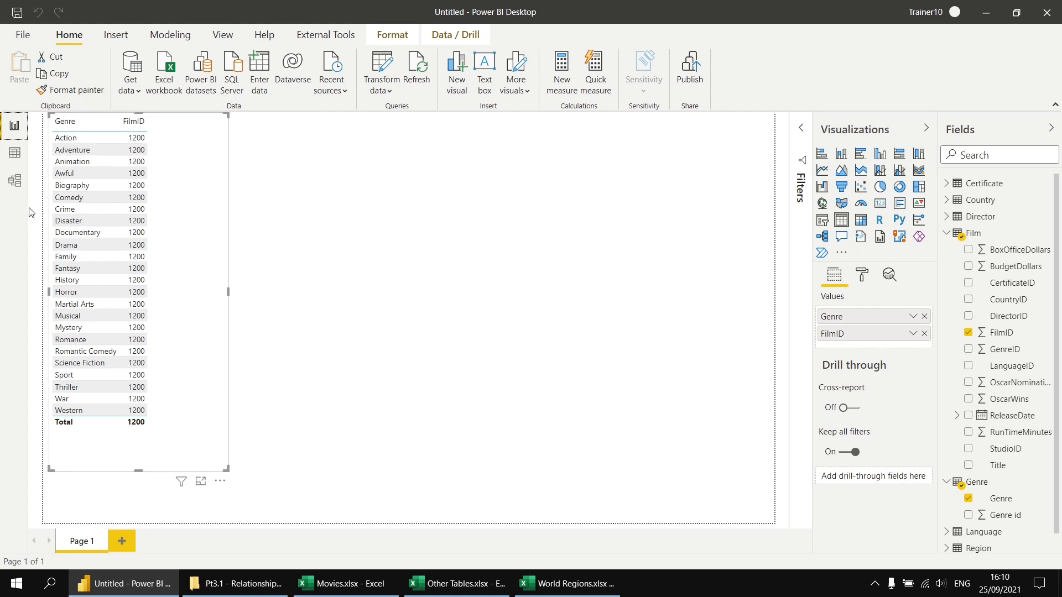
# Relate the Genre table's Genre id to the Film table's GenreID and return to the report
pyautogui.click(15, 180)
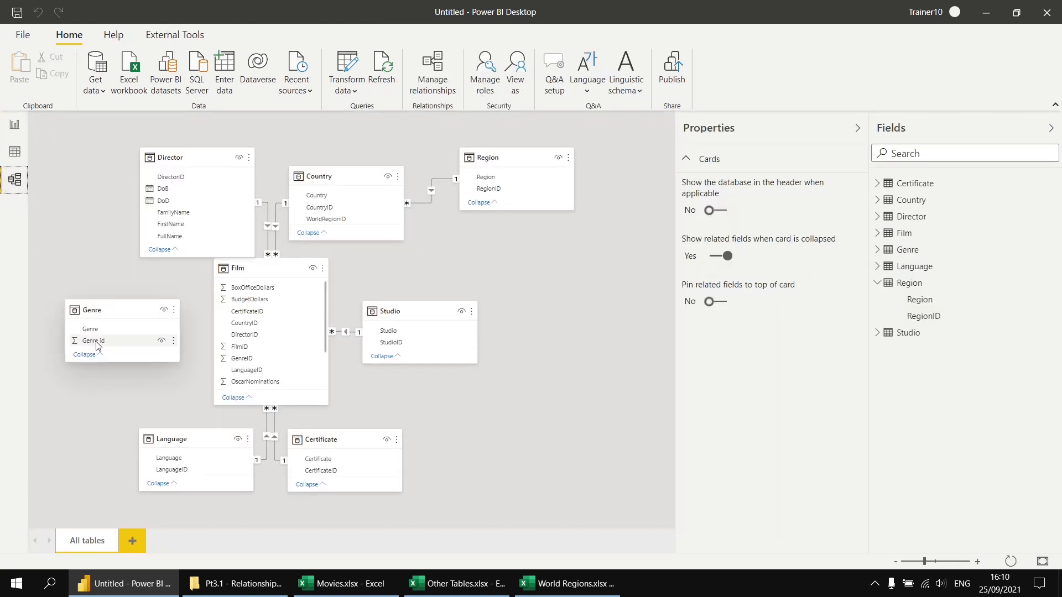
pyautogui.moveTo(92, 344); pyautogui.dragTo(244, 360)
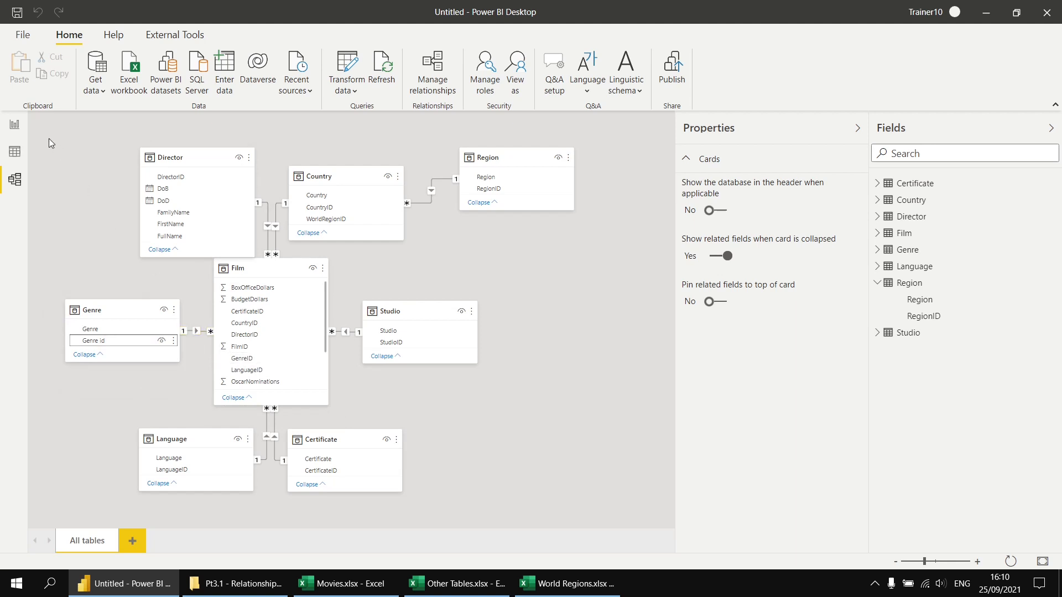
pyautogui.click(15, 127)
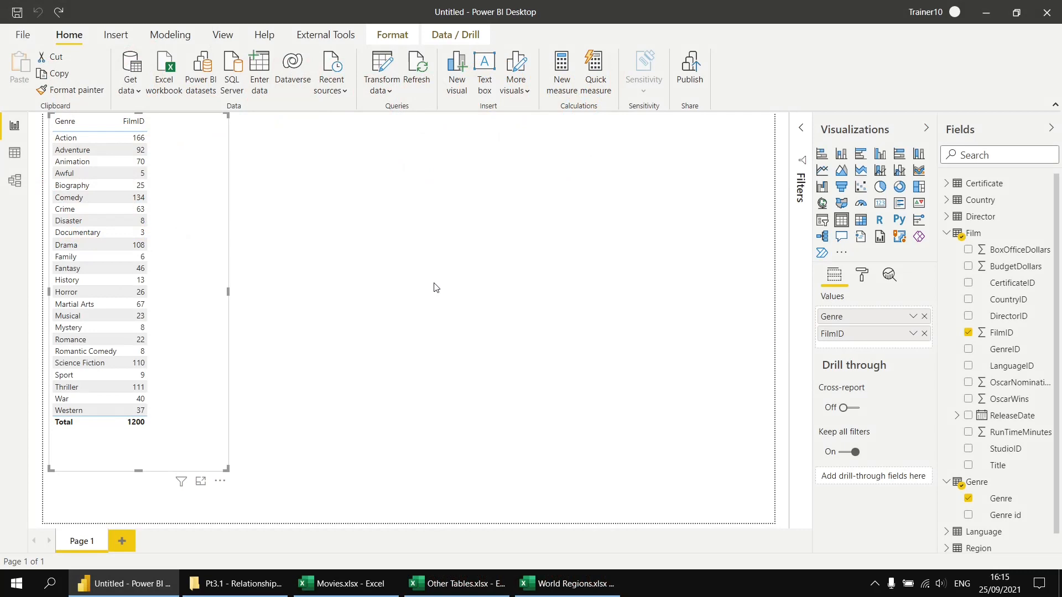
# Add a new report page with a table visual listing the Director table's FullName
pyautogui.click(122, 544)
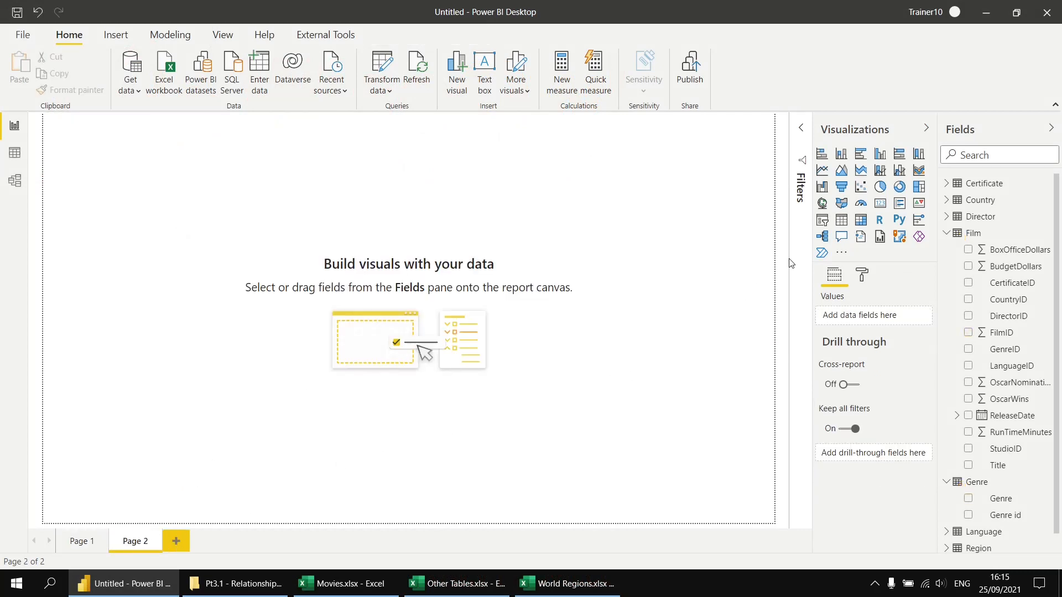
pyautogui.click(839, 223)
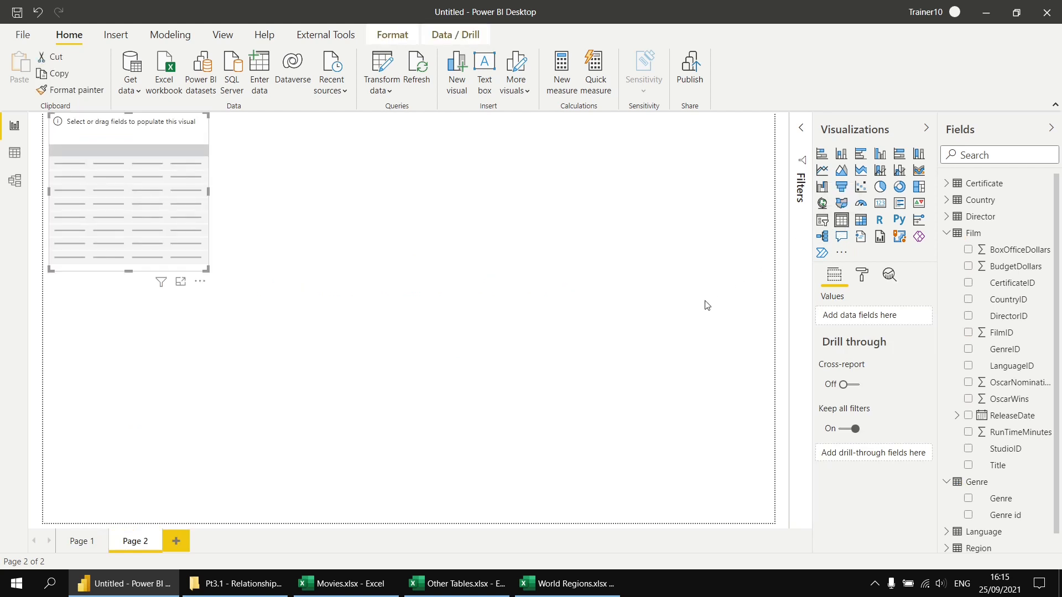
pyautogui.click(947, 219)
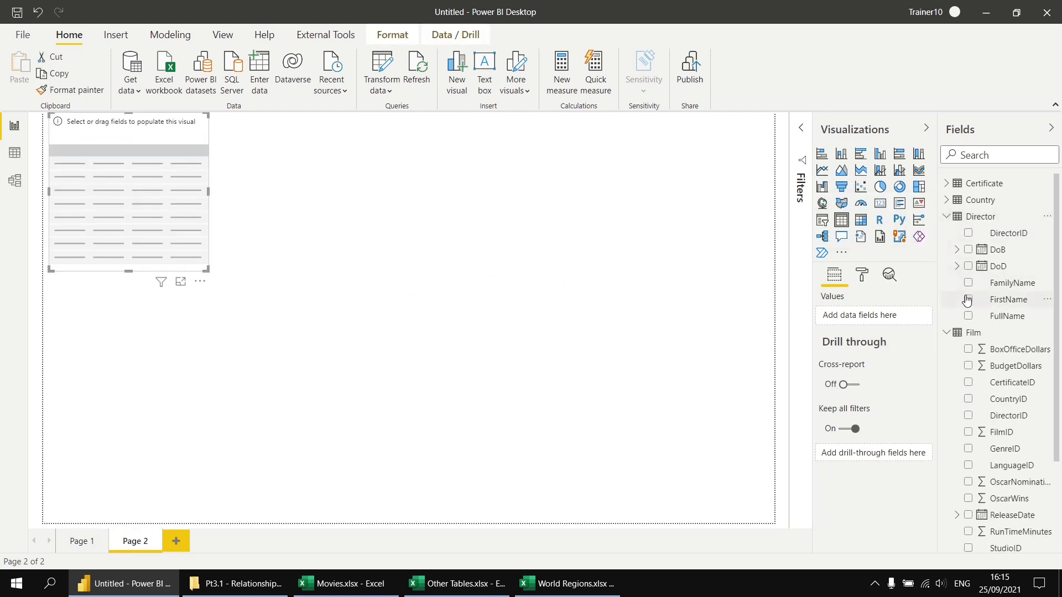
pyautogui.click(968, 316)
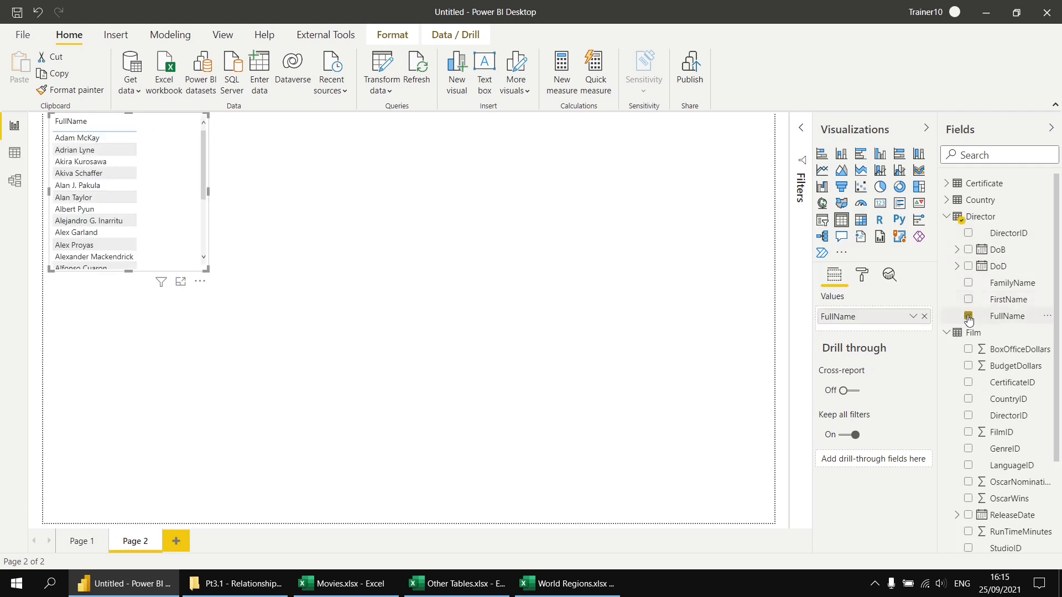
# Add the Director table's DoB to the table as a plain date instead of a date hierarchy, and enlarge the visual to the page's full height
pyautogui.click(968, 250)
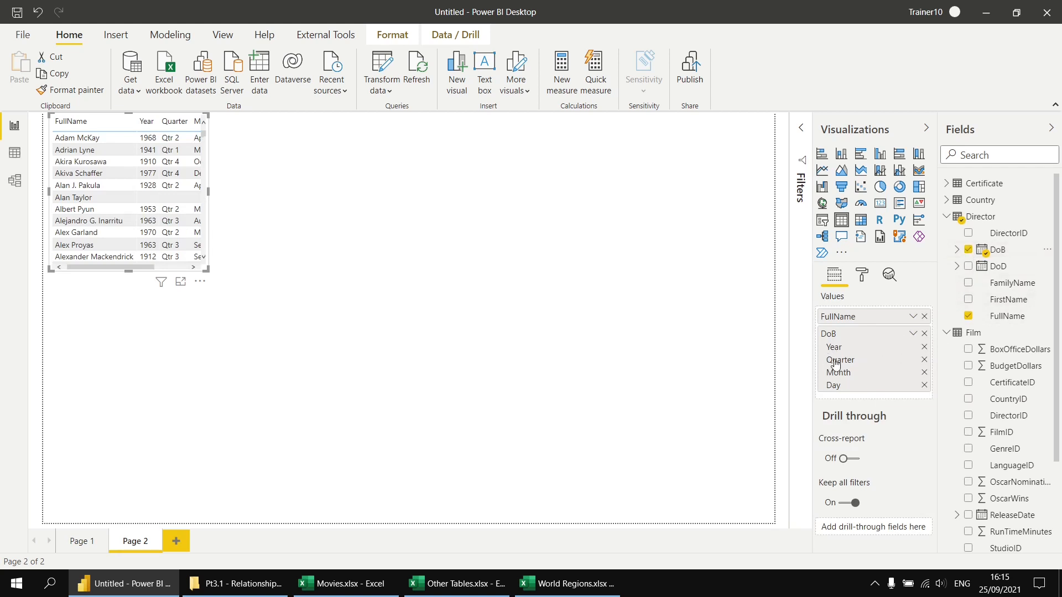
pyautogui.click(913, 334)
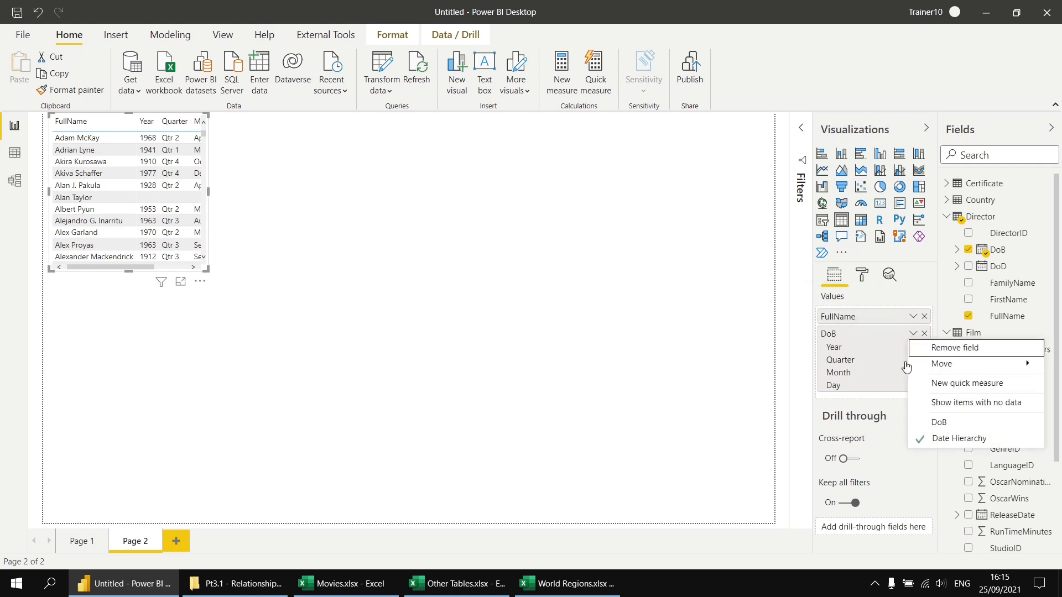
pyautogui.click(942, 423)
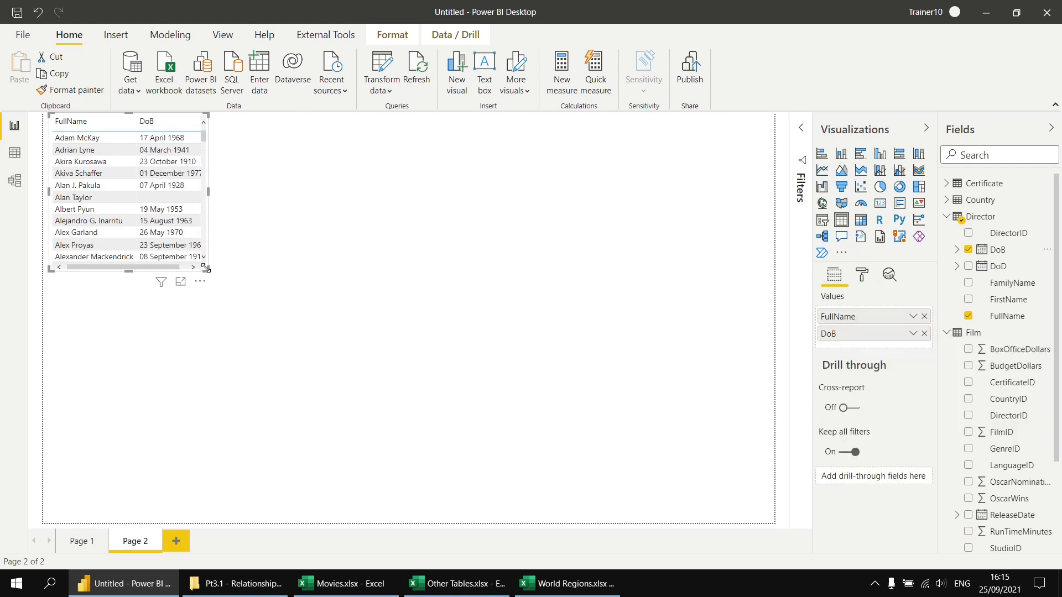
pyautogui.moveTo(207, 269); pyautogui.dragTo(290, 523)
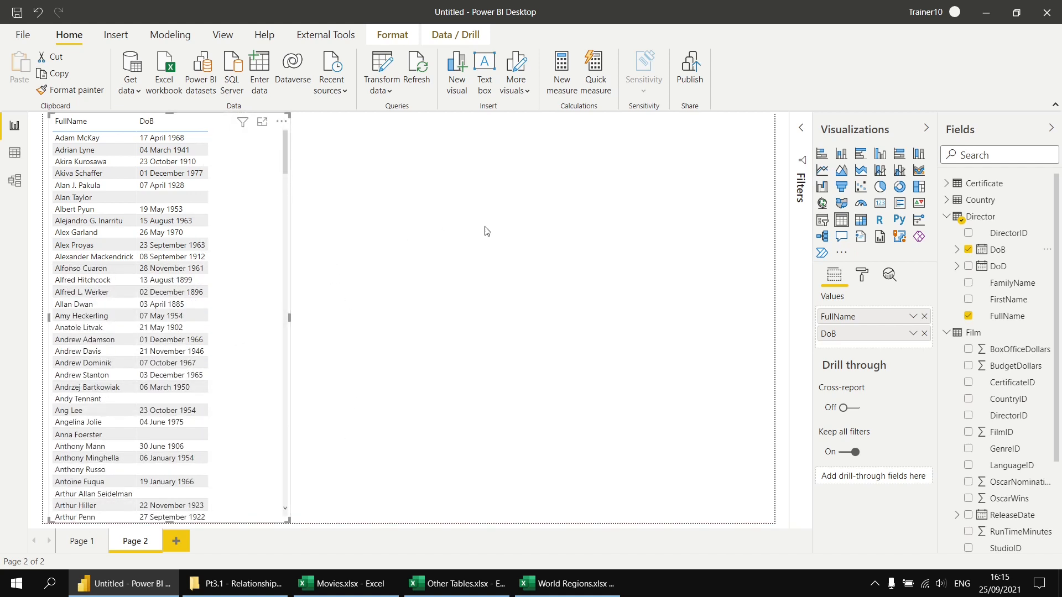
# Add a second table visual on Page 2 with the Film table's FilmID set to Don't summarize
pyautogui.click(511, 237)
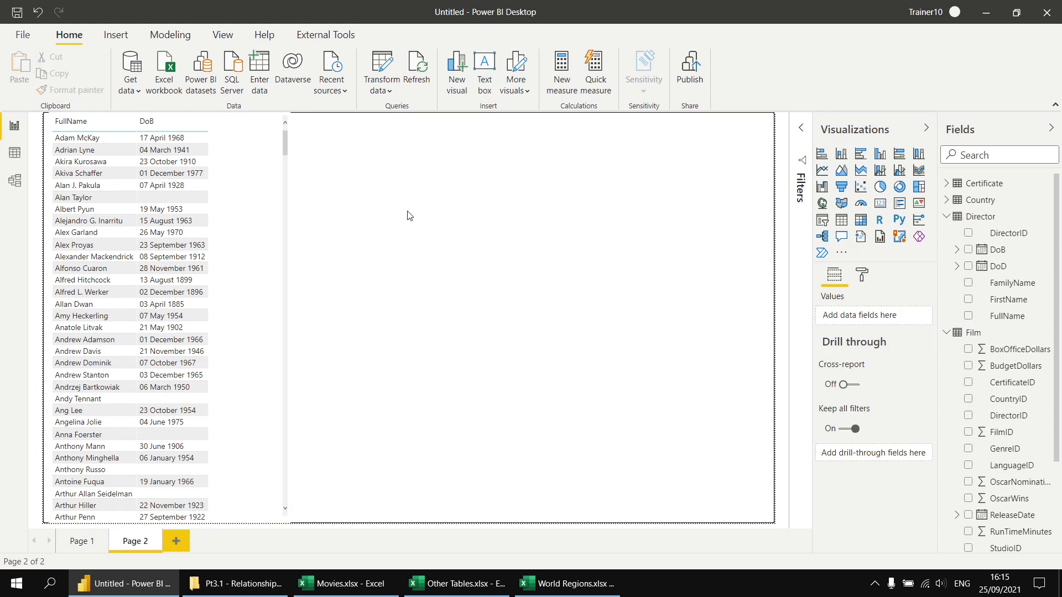
pyautogui.click(841, 221)
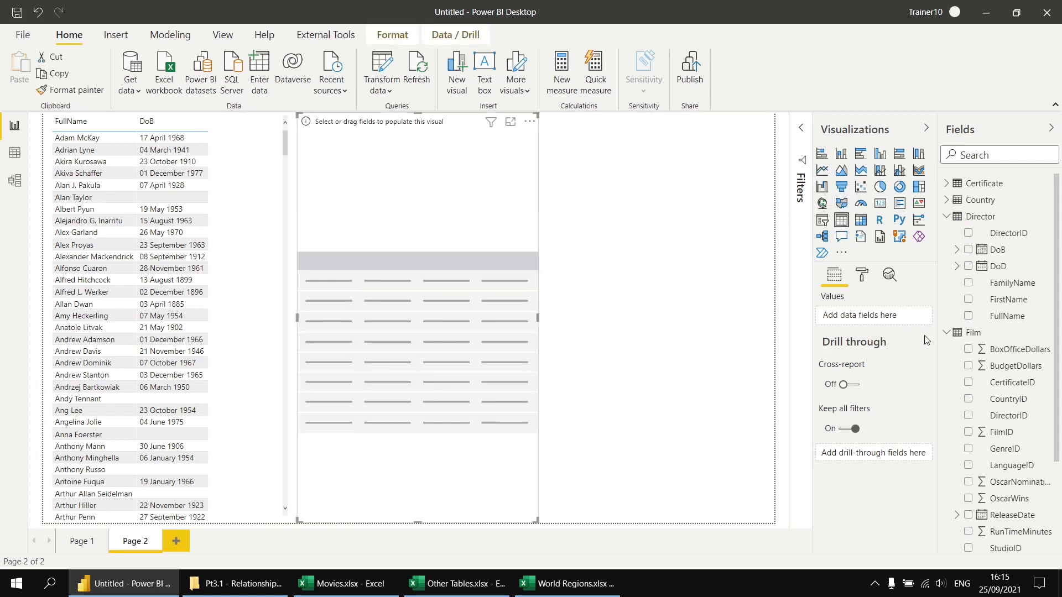
pyautogui.click(969, 433)
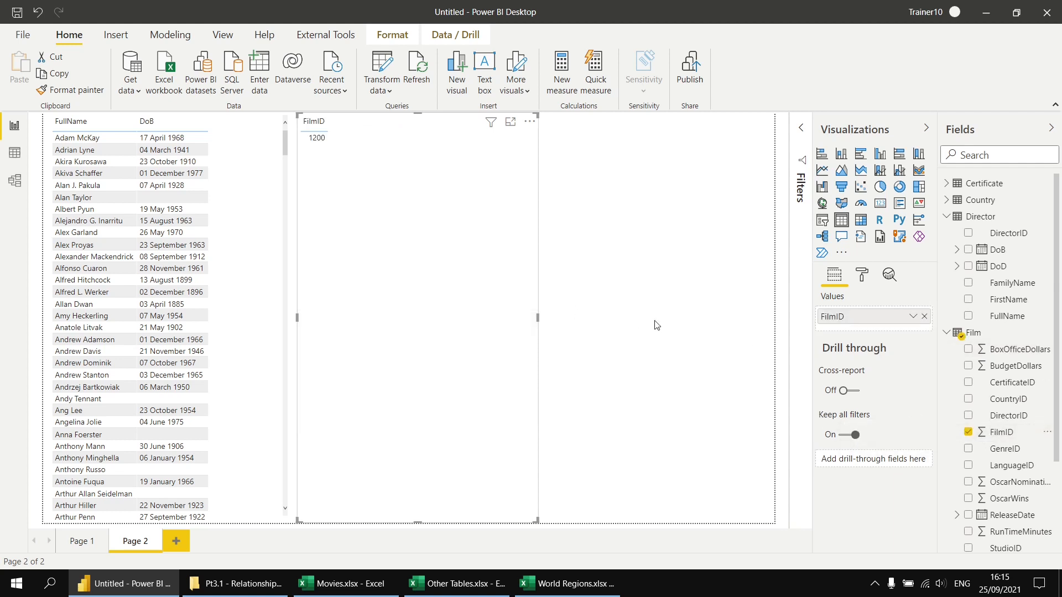
pyautogui.click(913, 317)
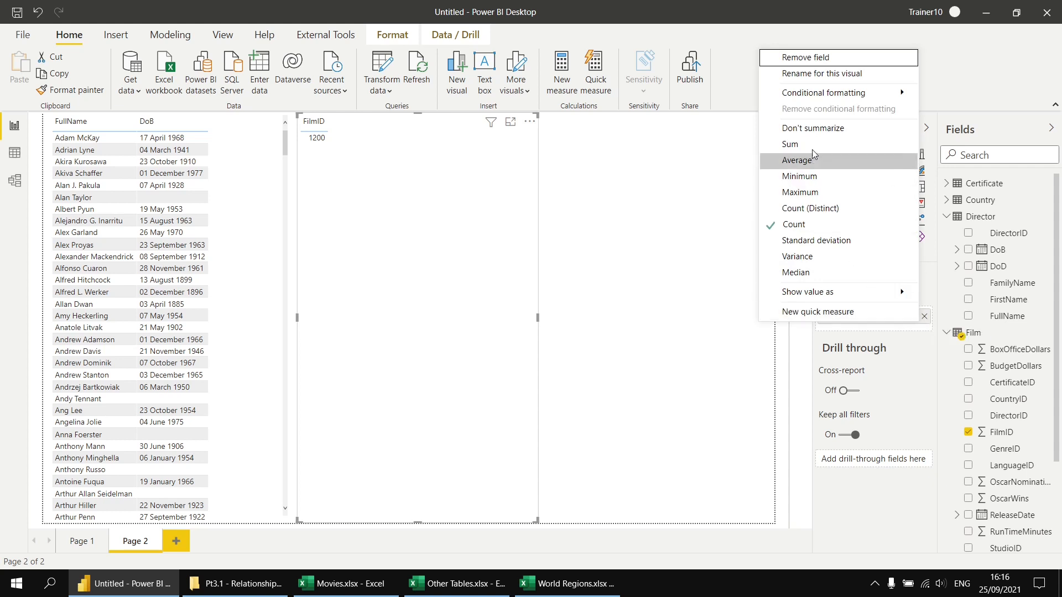
pyautogui.click(812, 128)
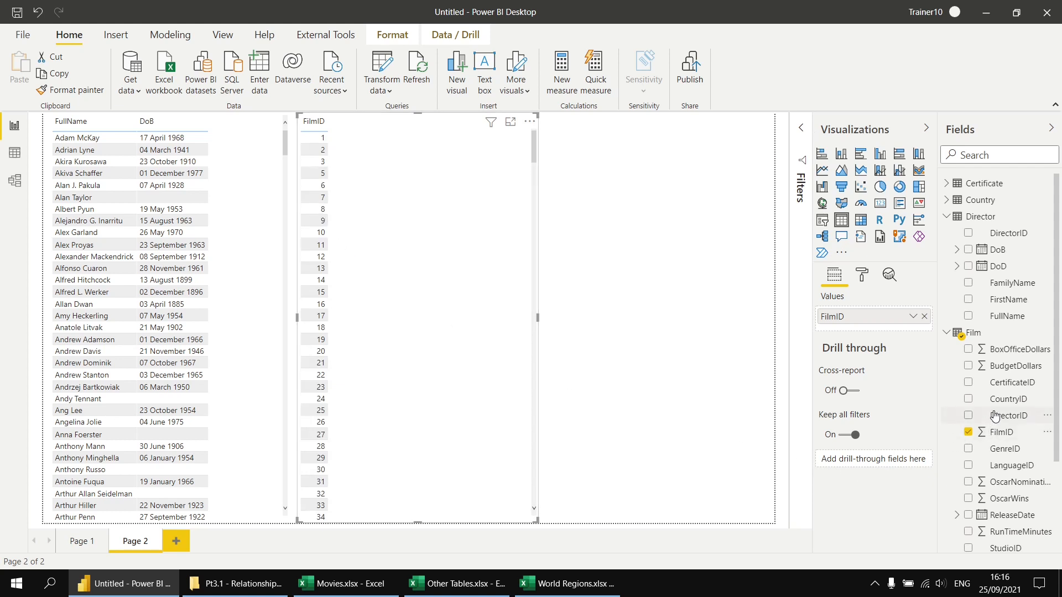
# Add the film Title and ReleaseDate as a plain date to the second table, and widen the visual to fit
pyautogui.scroll(-3, 994, 423)
pyautogui.click(968, 445)
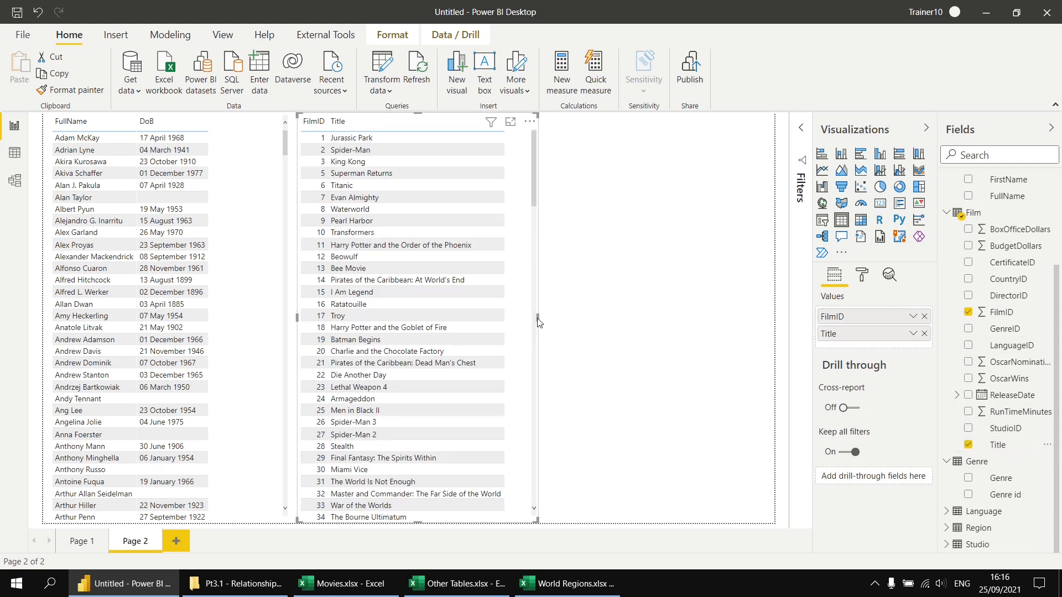
pyautogui.moveTo(537, 318); pyautogui.dragTo(681, 328)
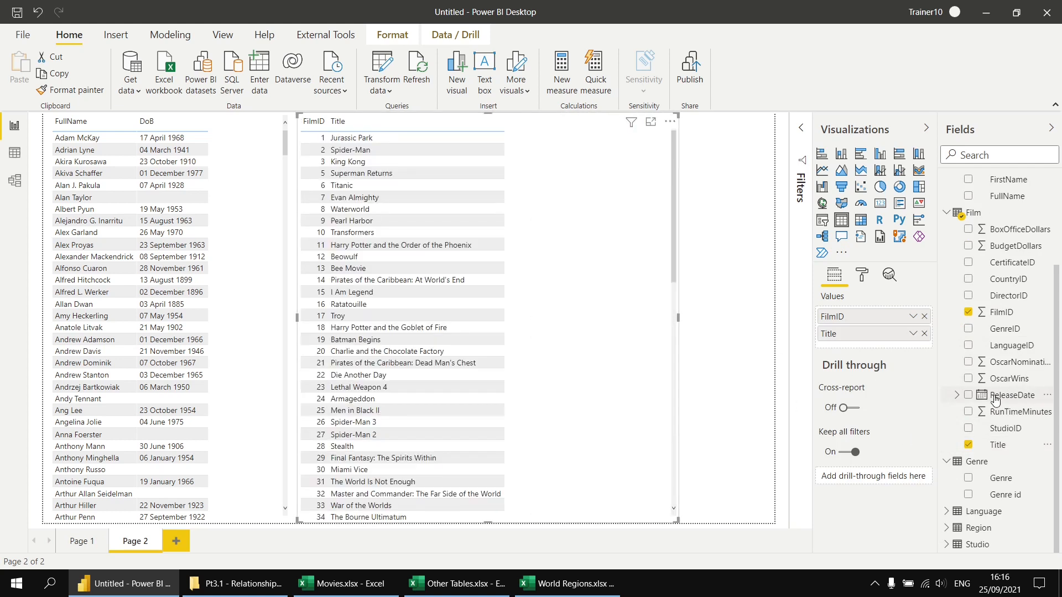
pyautogui.click(968, 395)
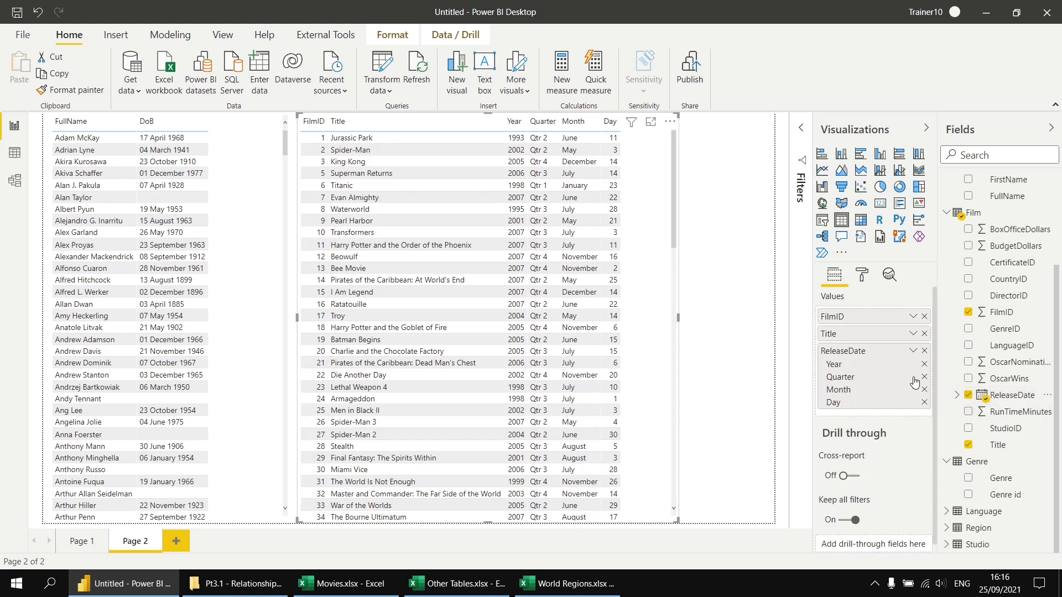
pyautogui.click(912, 352)
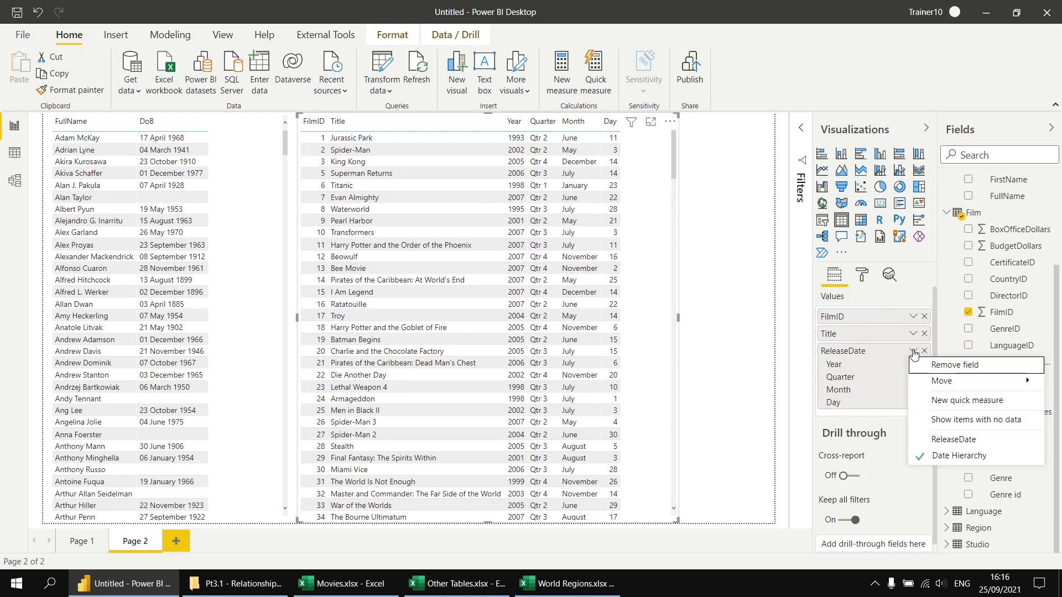
pyautogui.click(938, 441)
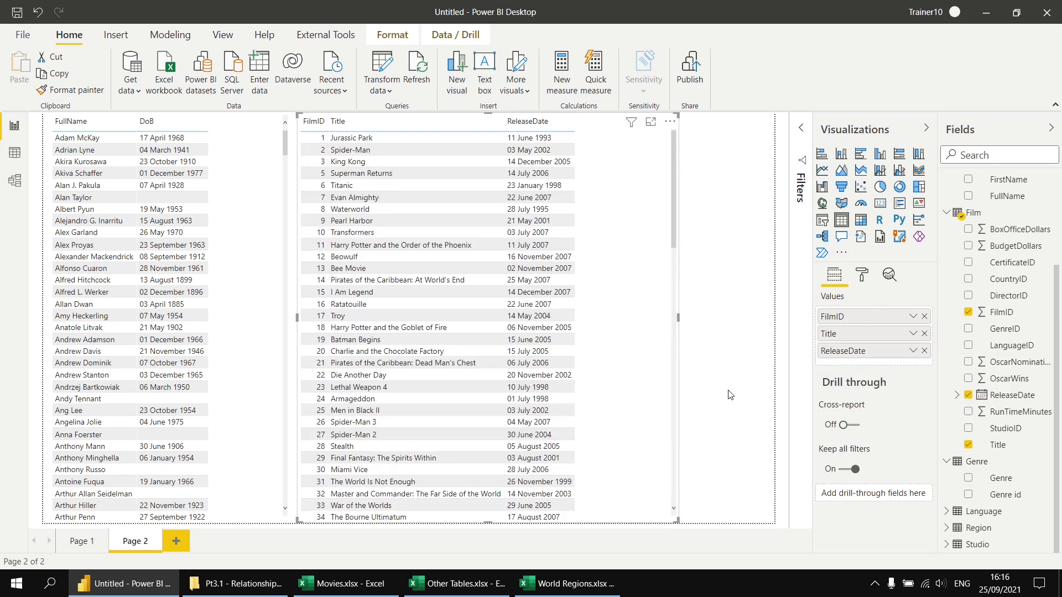
pyautogui.click(729, 345)
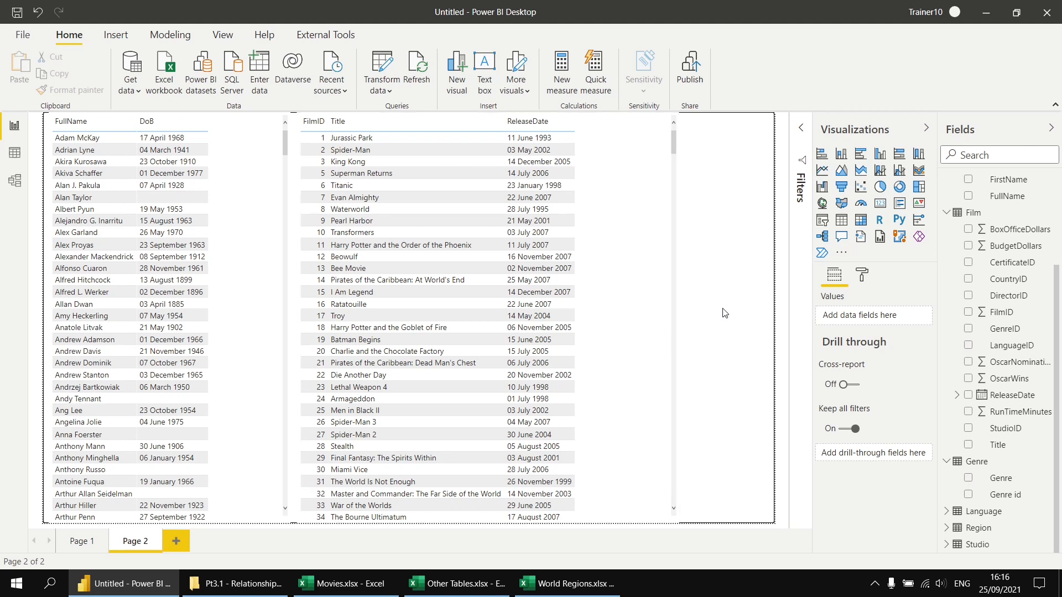
# Check the relationships in Model view, and test filtering the films table by Akira Kurosawa and by Alex Garland in the directors table
pyautogui.click(15, 180)
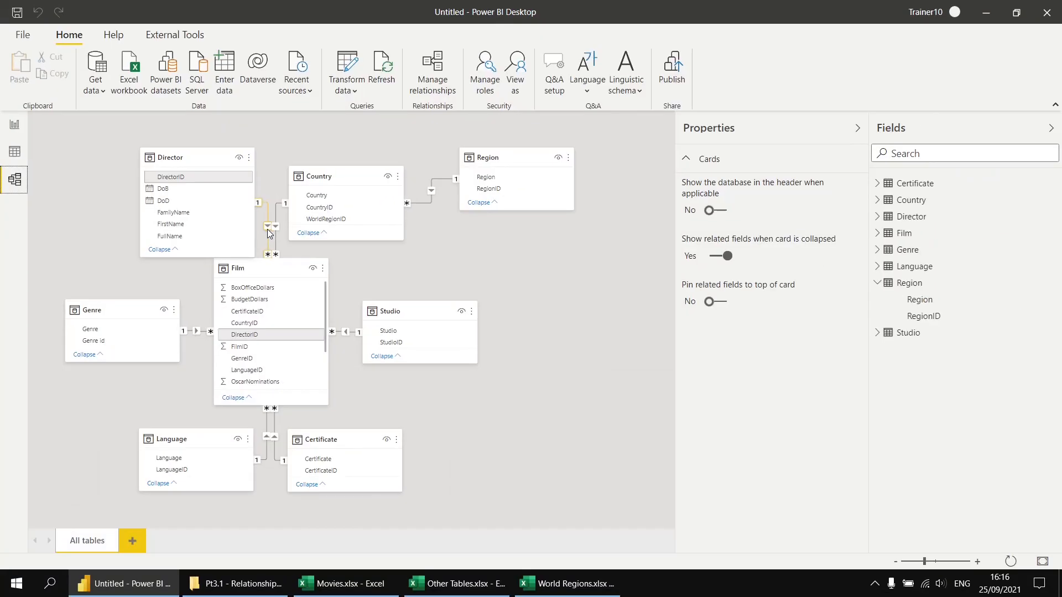
pyautogui.click(15, 127)
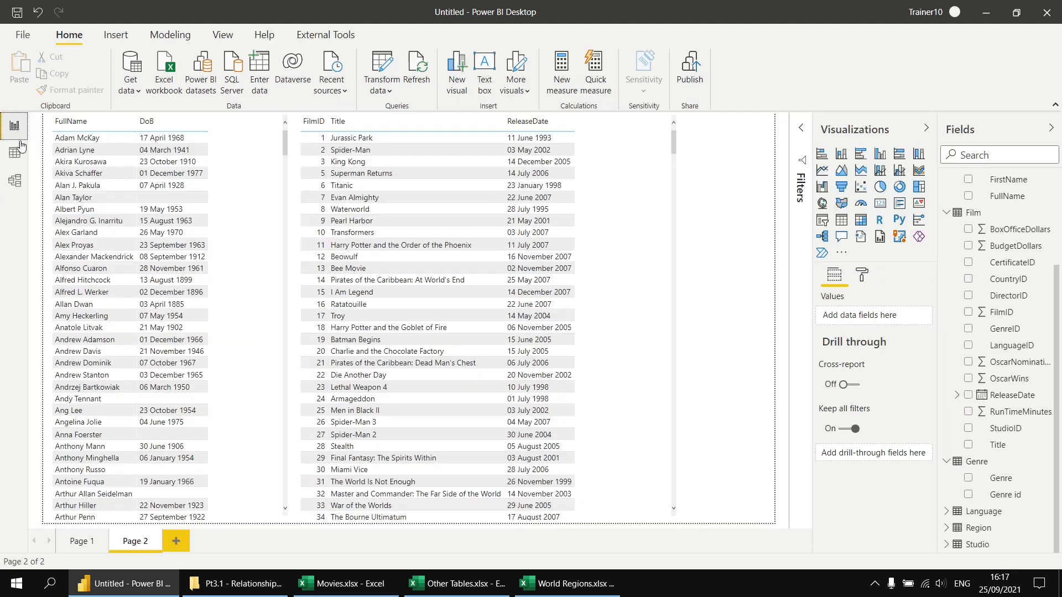
pyautogui.click(84, 162)
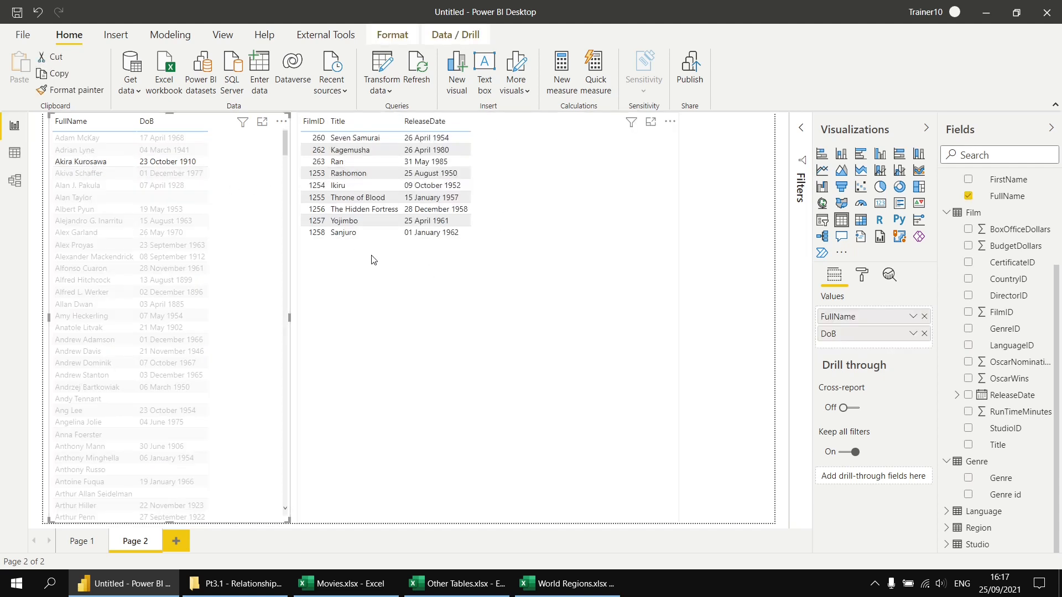
pyautogui.click(82, 162)
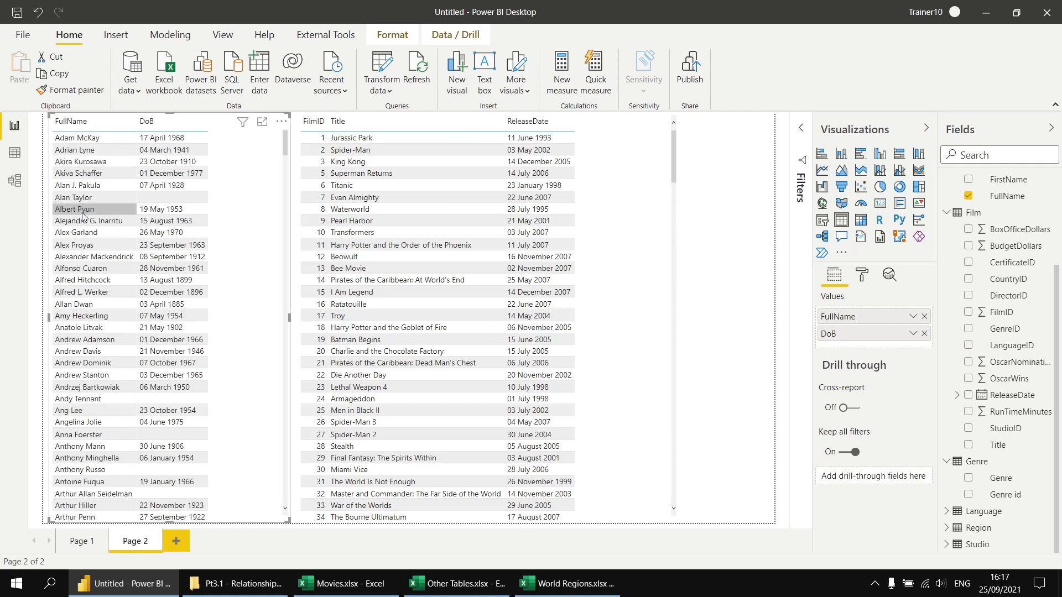
pyautogui.click(77, 235)
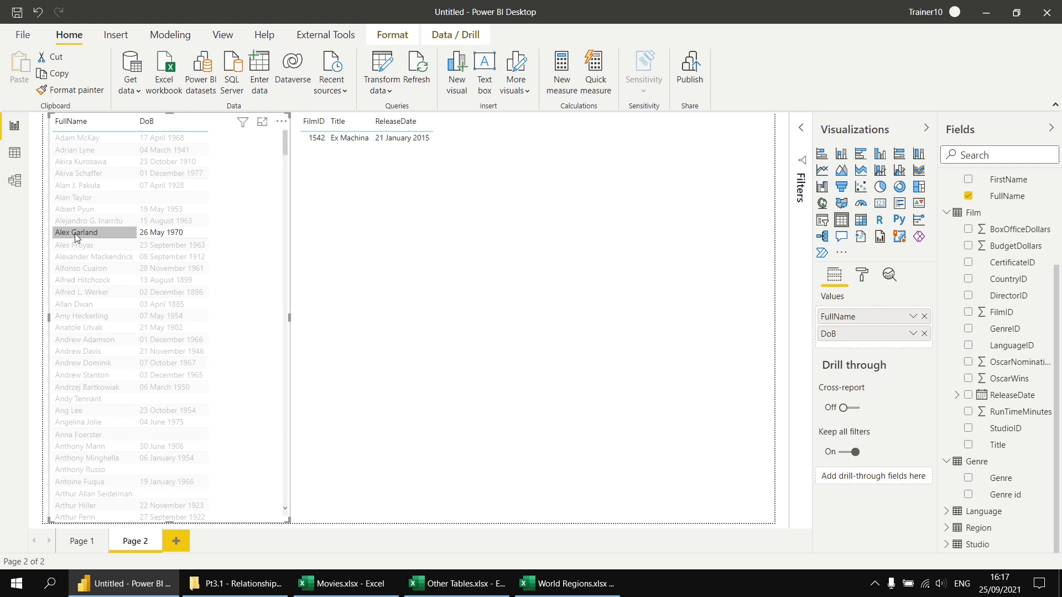
pyautogui.click(74, 234)
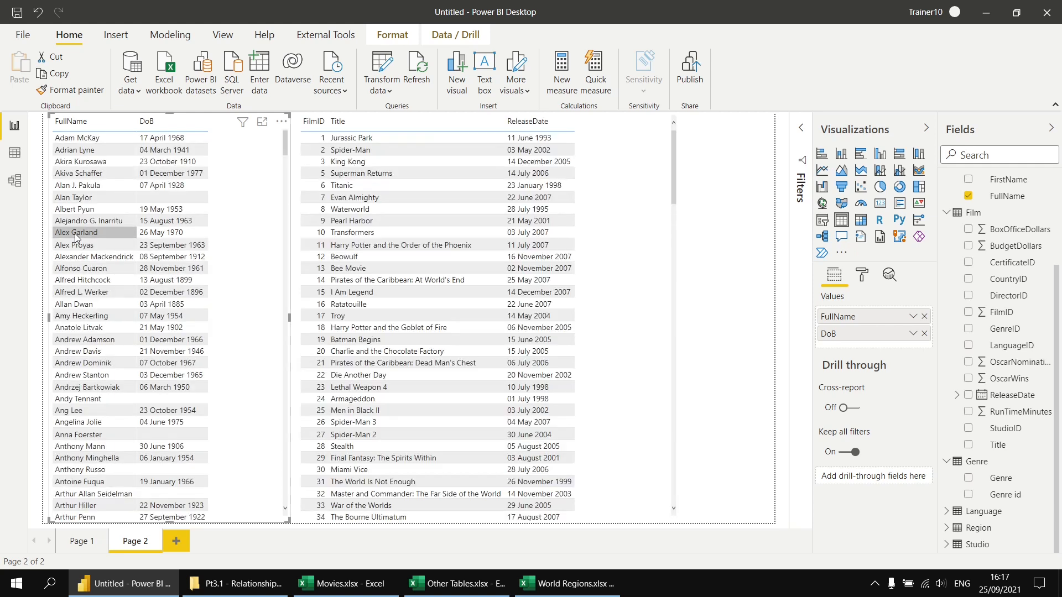
# Filter the films by Alfred Hitchcock together with Akira Kurosawa and by Kurosawa alone, and test selecting King Kong against the directors table
pyautogui.click(78, 281)
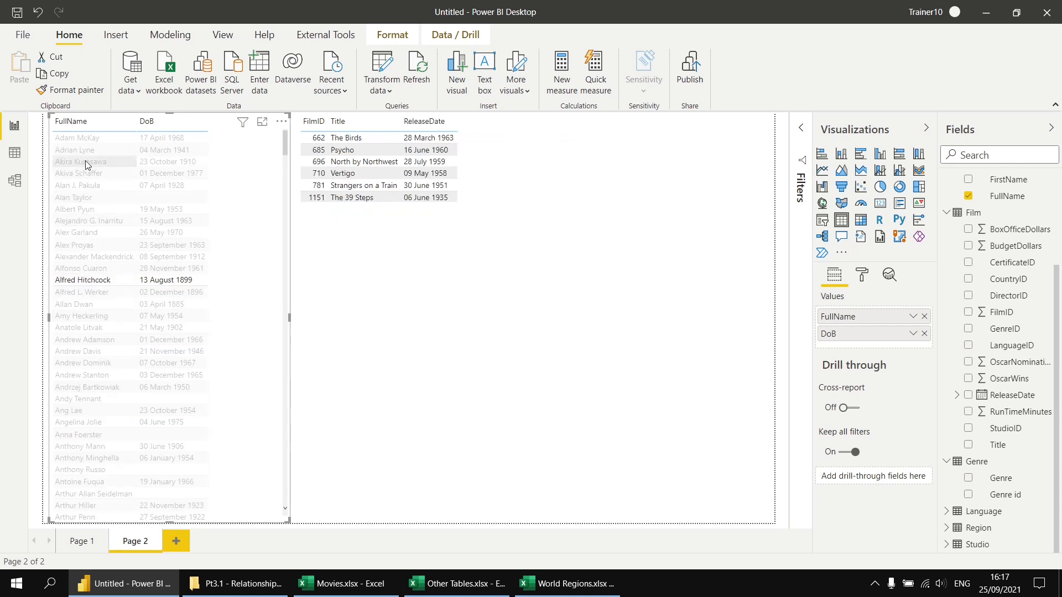
pyautogui.keyDown('ctrl'); pyautogui.click(87, 162); pyautogui.keyUp('ctrl')
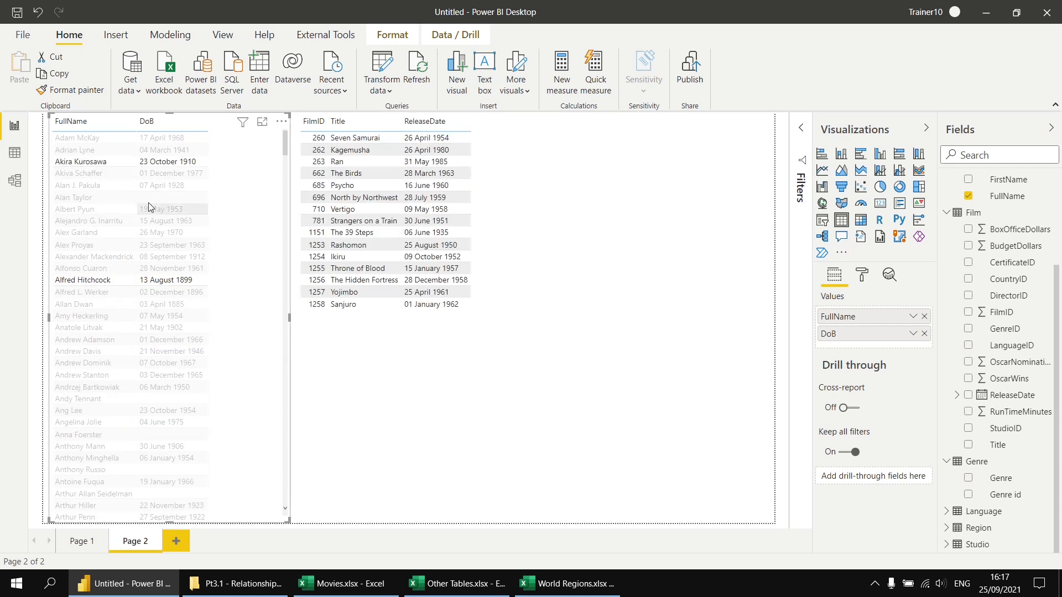
pyautogui.click(85, 164)
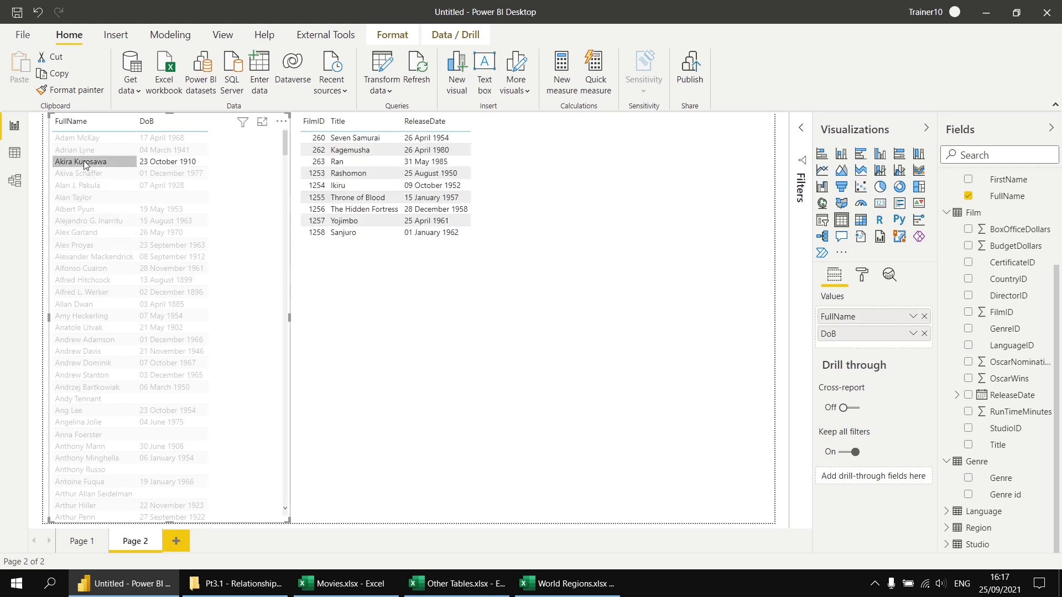
pyautogui.click(84, 162)
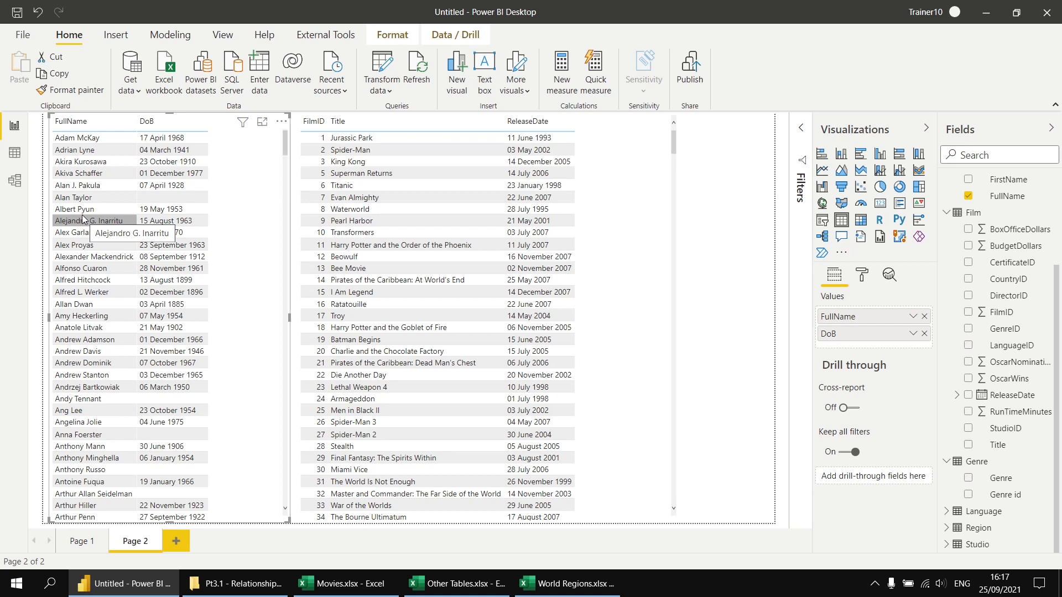
pyautogui.click(359, 162)
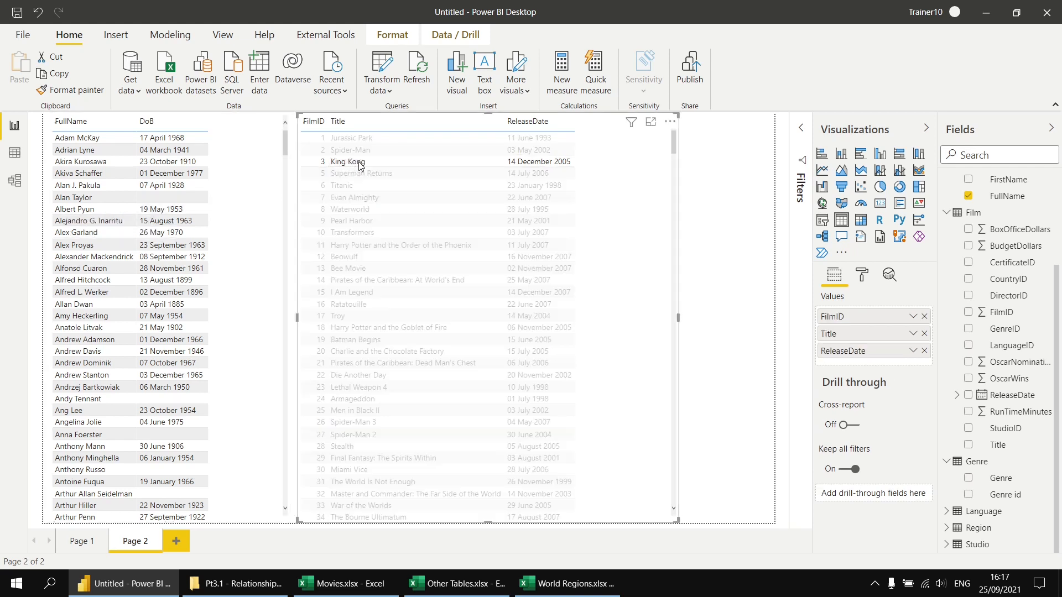
pyautogui.click(357, 161)
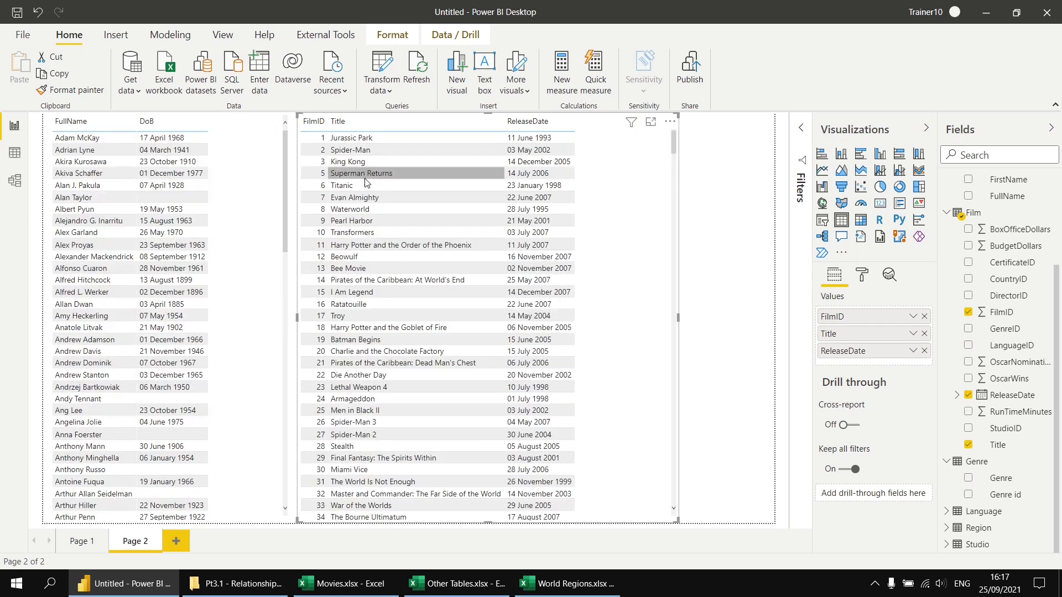
# Review the list of existing table relationships in the model and close it without changes
pyautogui.click(15, 183)
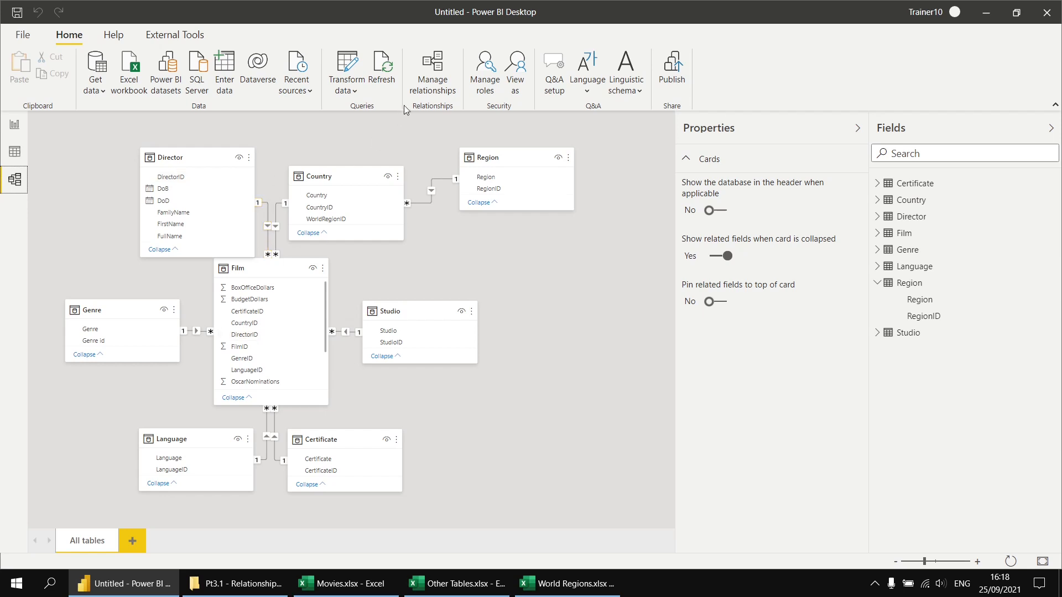
pyautogui.click(437, 73)
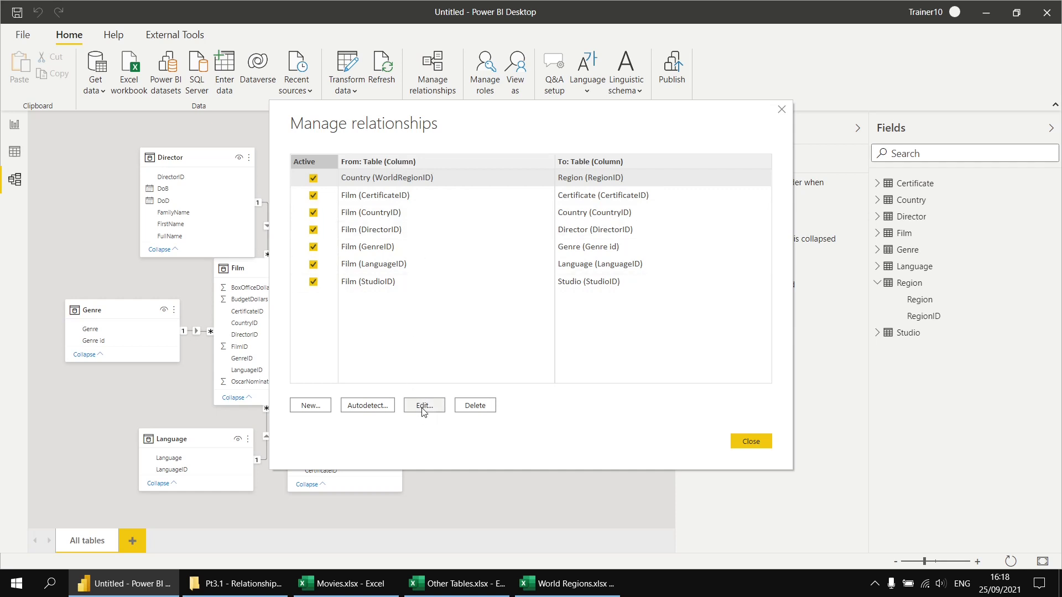
pyautogui.click(751, 441)
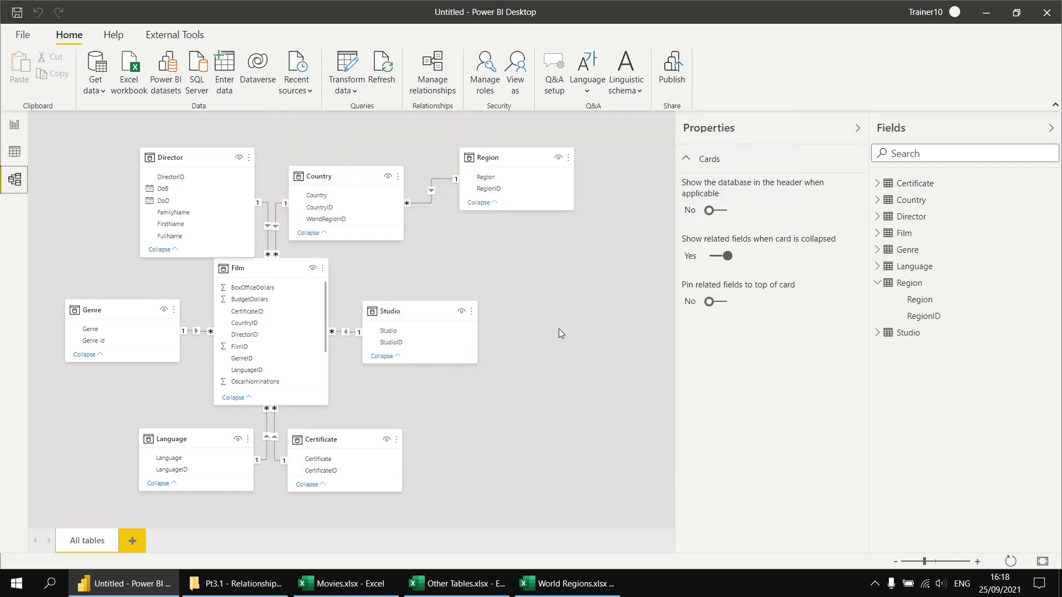
# Set the cross filter direction of the Director–Film relationship to Both
pyautogui.rightClick(268, 232)
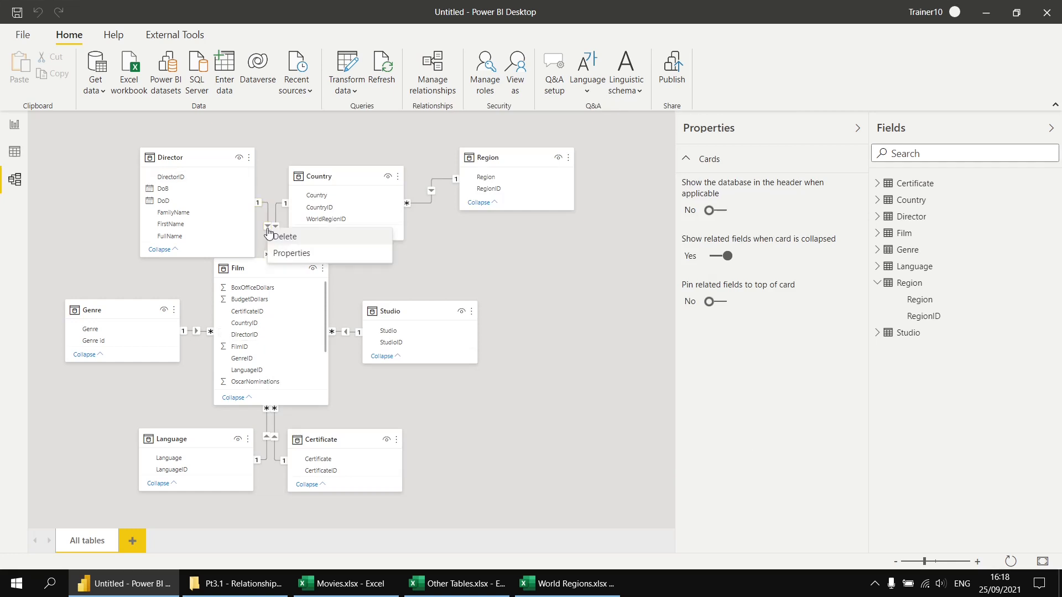
pyautogui.click(284, 254)
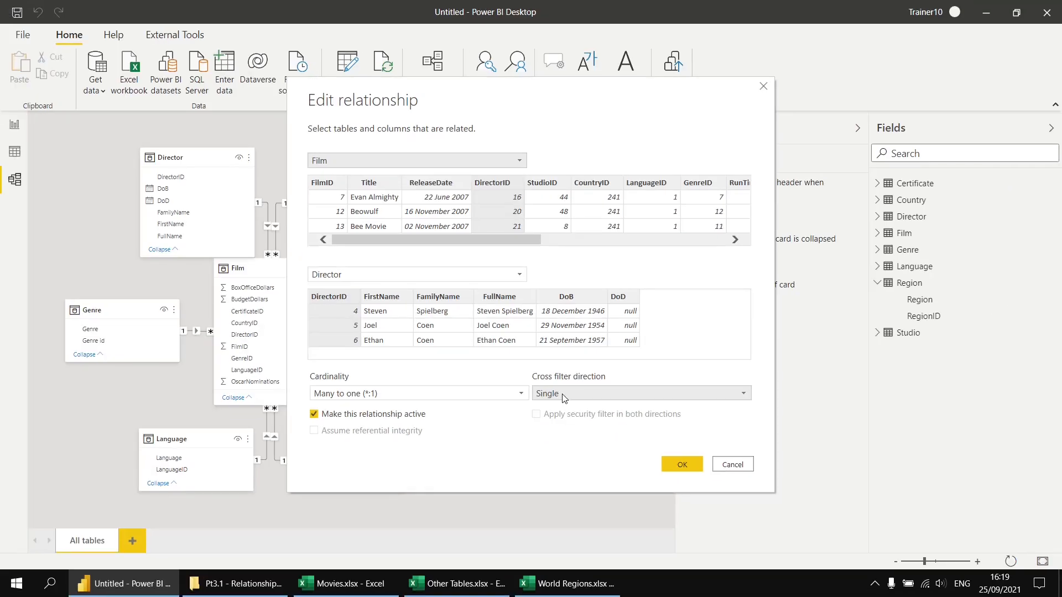
pyautogui.click(560, 390)
pyautogui.click(555, 420)
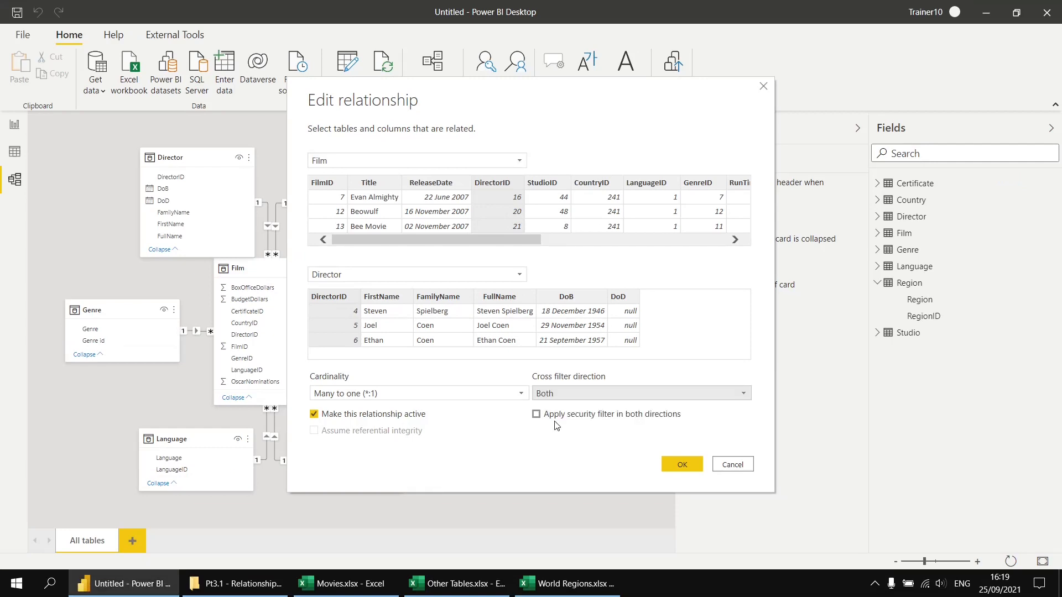
pyautogui.click(676, 467)
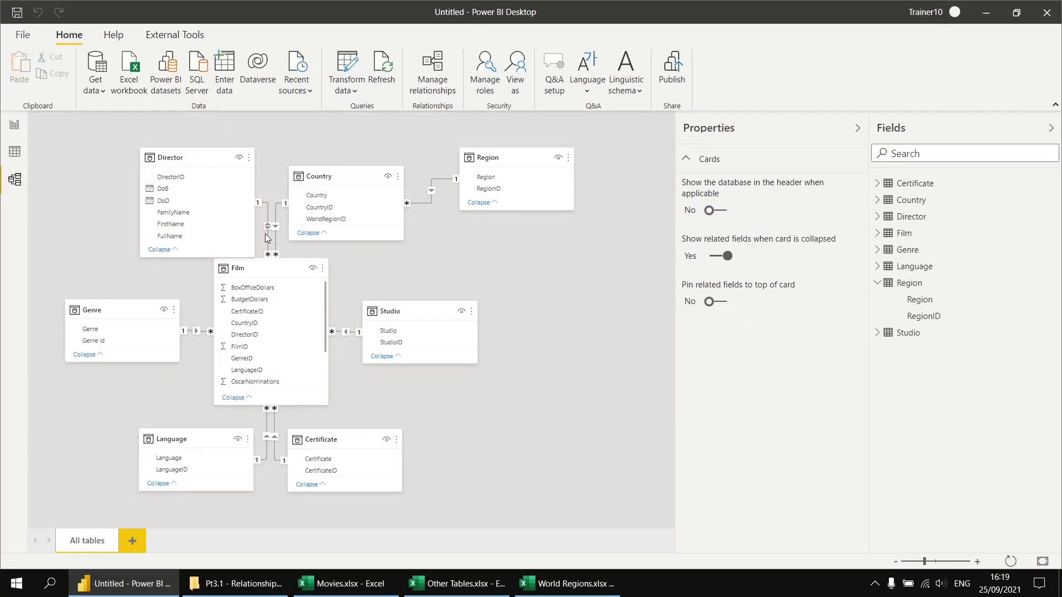
# Test filtering the directors table by King Kong in the films table, and inspect the relationships in Model view
pyautogui.click(11, 128)
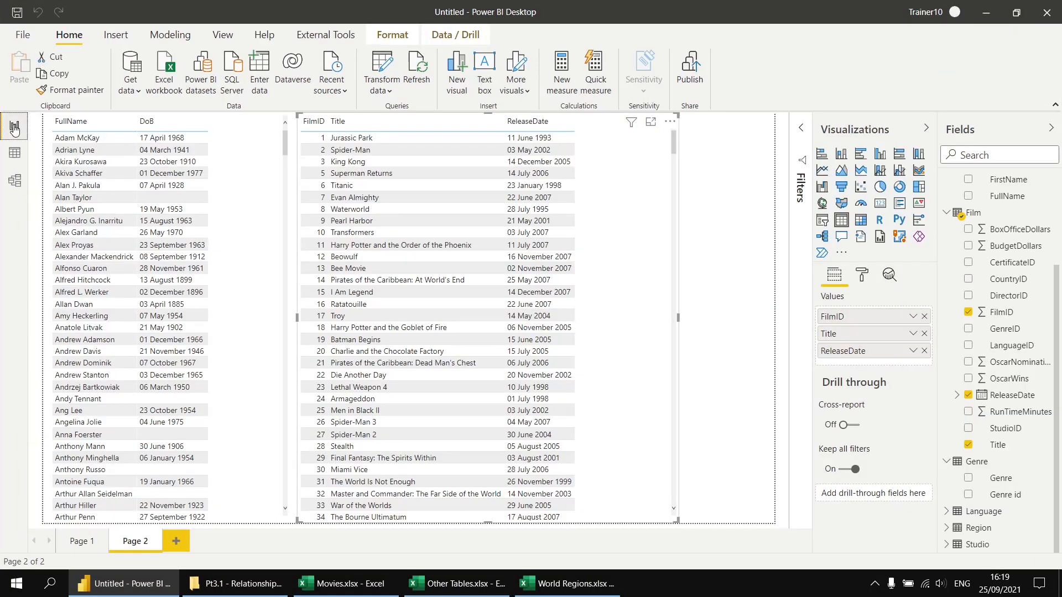
pyautogui.click(362, 163)
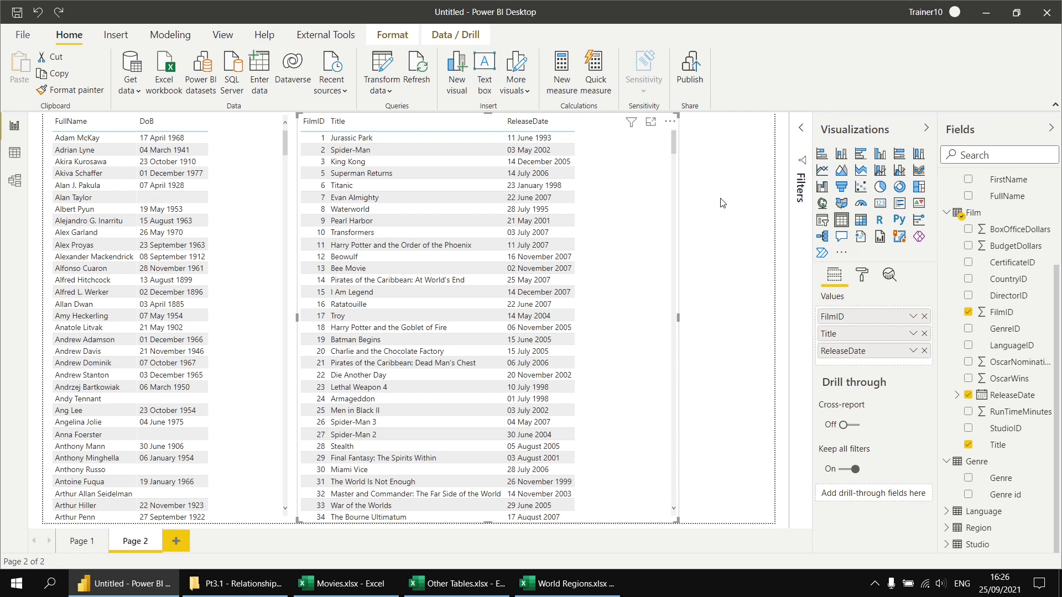
pyautogui.click(15, 182)
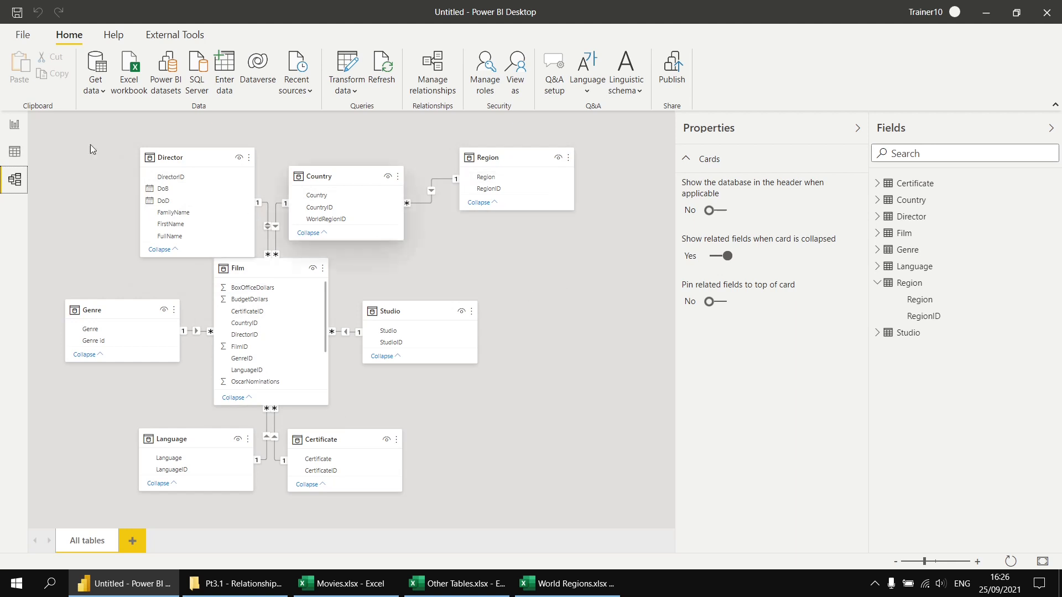
# Narrow the films table on report Page 2 and add a third table visual beside it showing Region
pyautogui.click(16, 128)
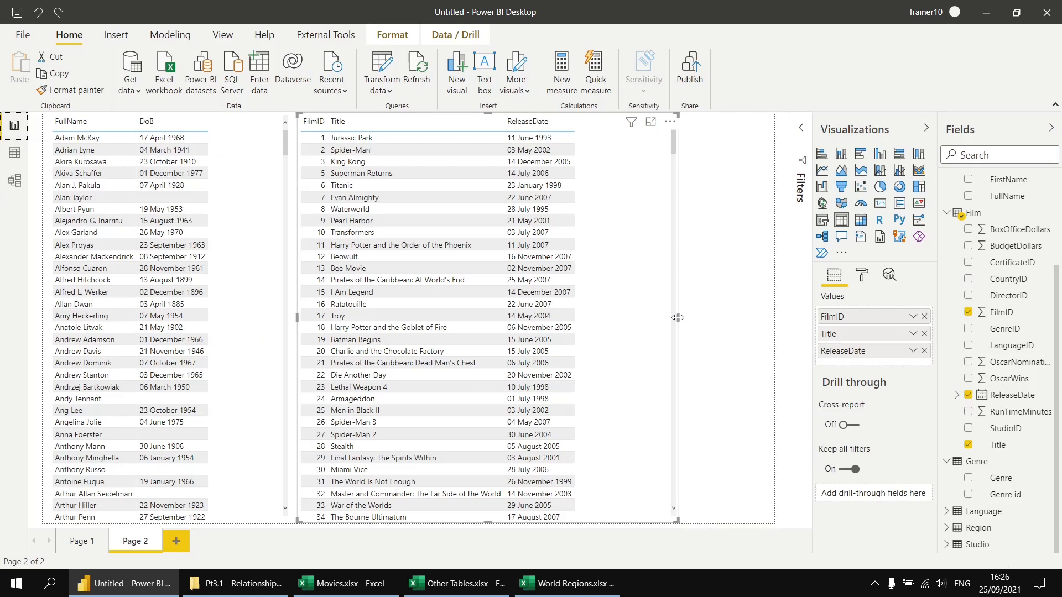
pyautogui.moveTo(679, 322); pyautogui.dragTo(627, 316)
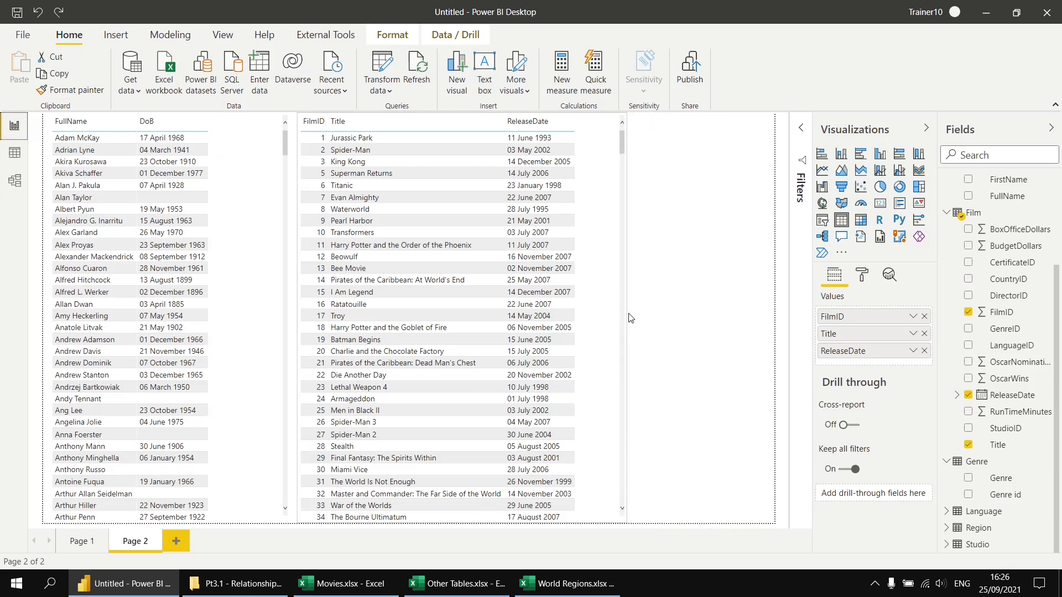
pyautogui.click(696, 194)
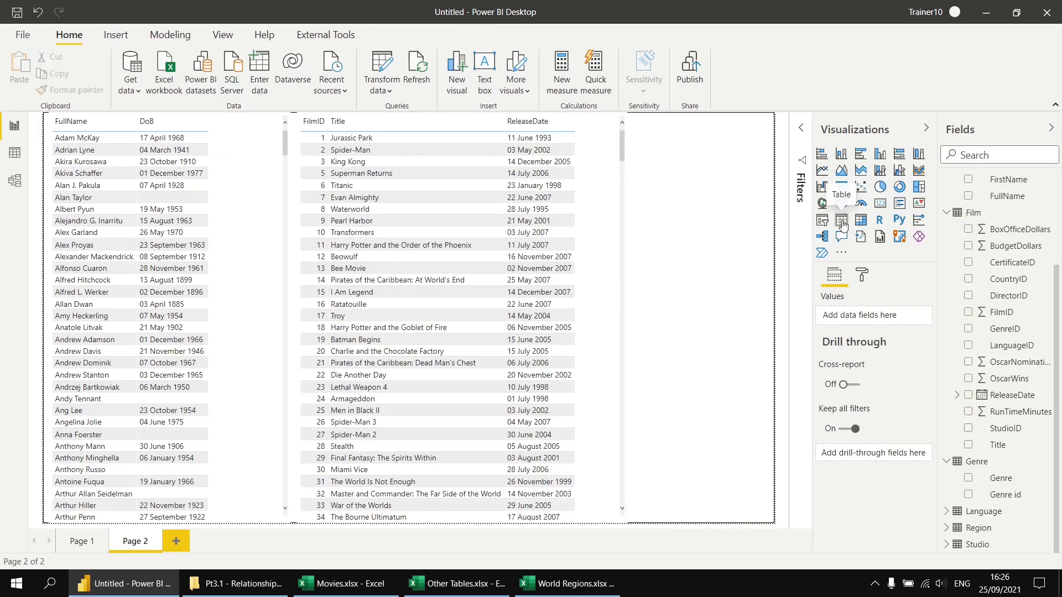
pyautogui.click(841, 221)
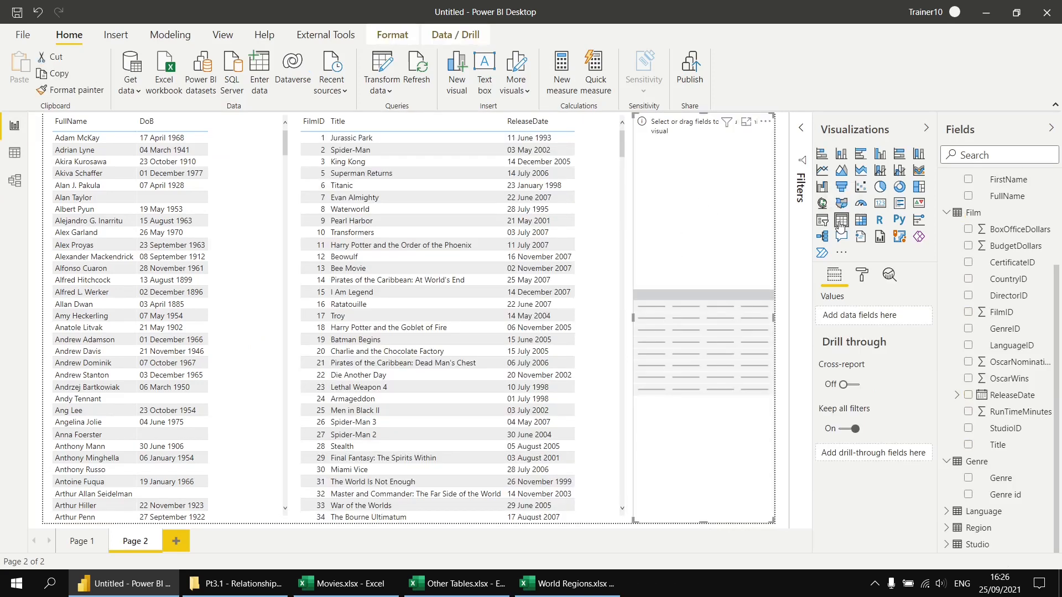
pyautogui.click(947, 529)
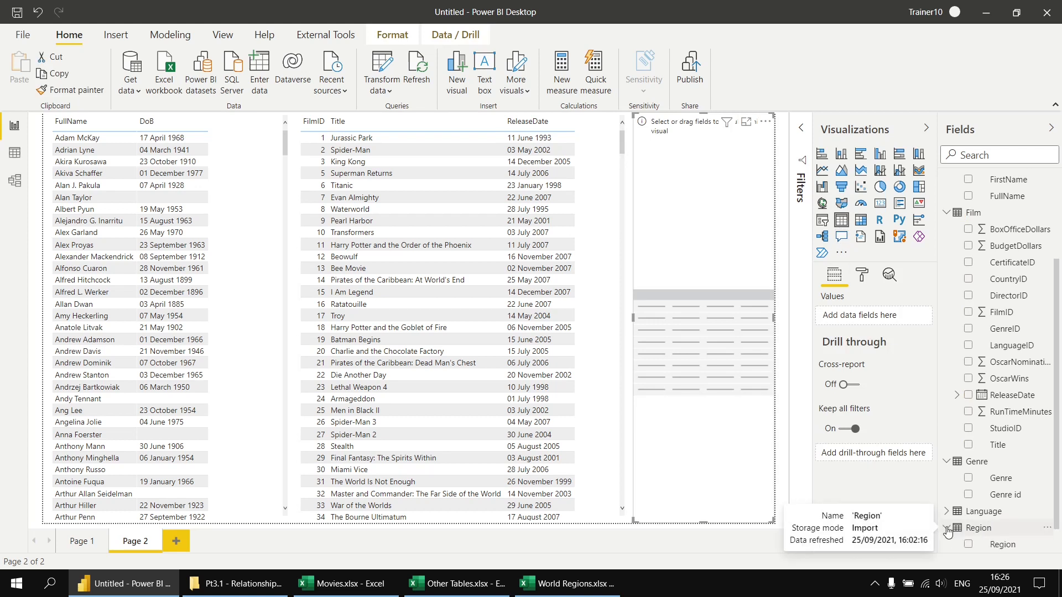
pyautogui.click(969, 545)
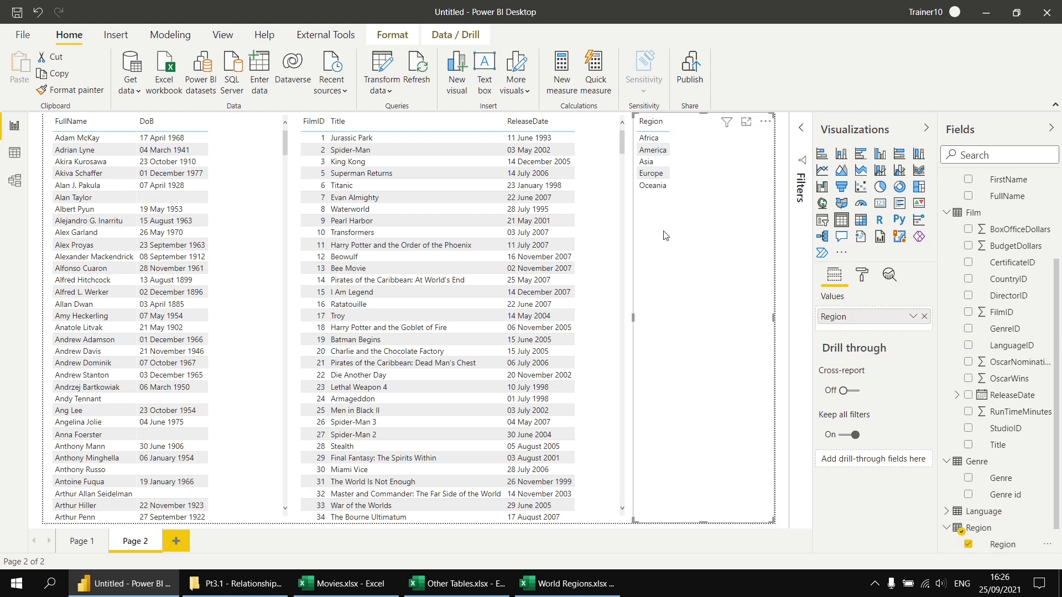
# Test filtering the directors and films tables by the Asia, Africa and Europe regions in turn, and clear the selection
pyautogui.click(648, 162)
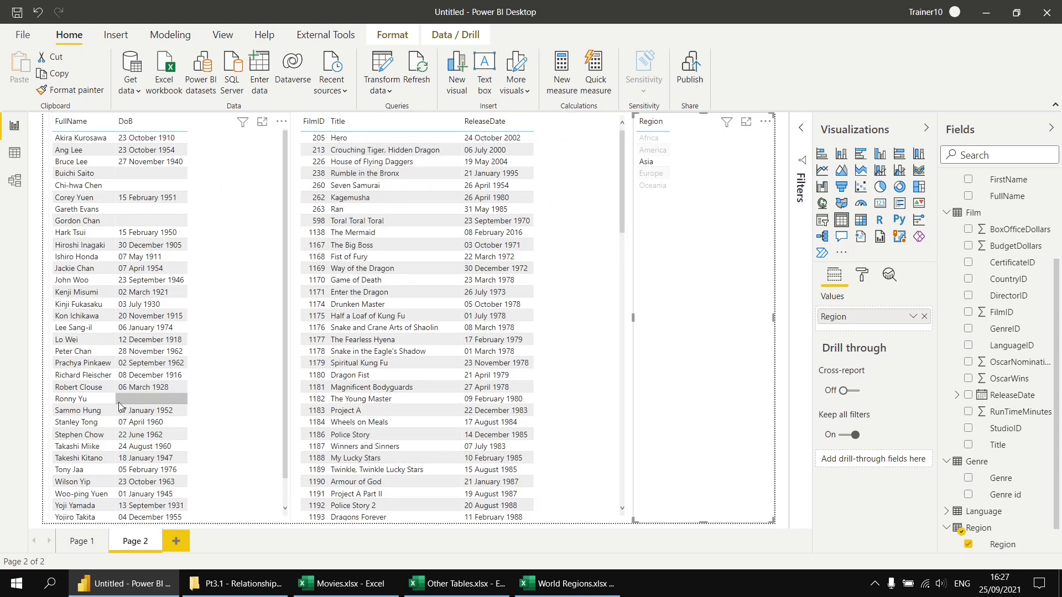
pyautogui.click(87, 132)
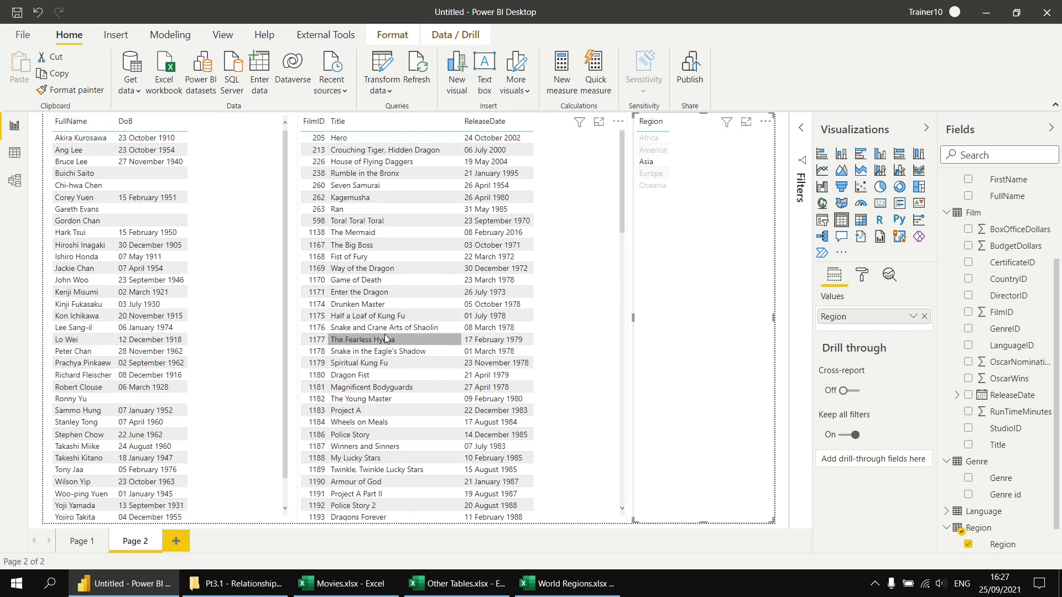
pyautogui.click(646, 162)
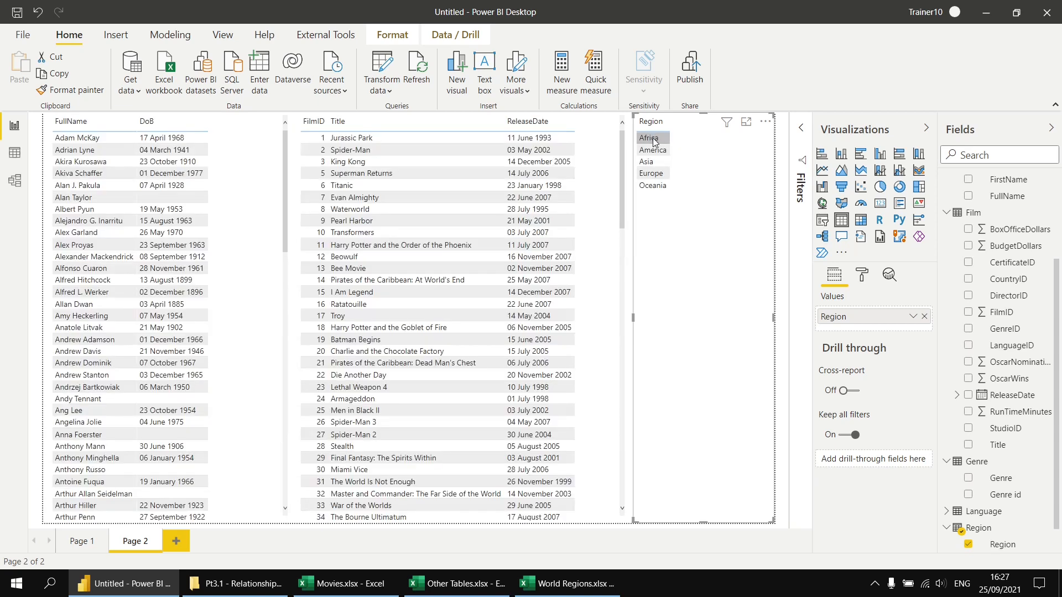
pyautogui.click(653, 139)
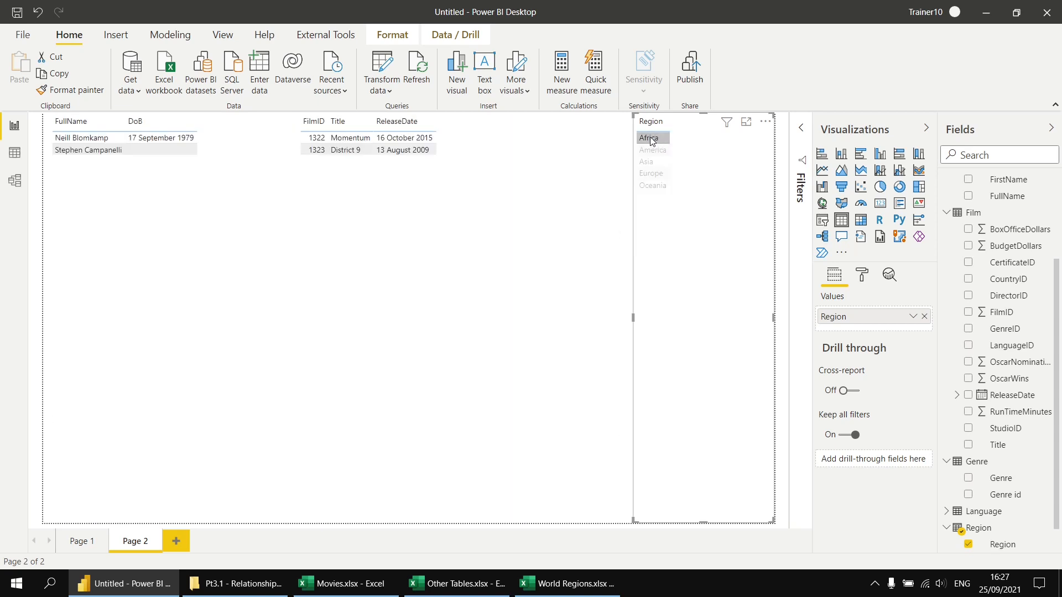
pyautogui.click(651, 140)
pyautogui.click(651, 175)
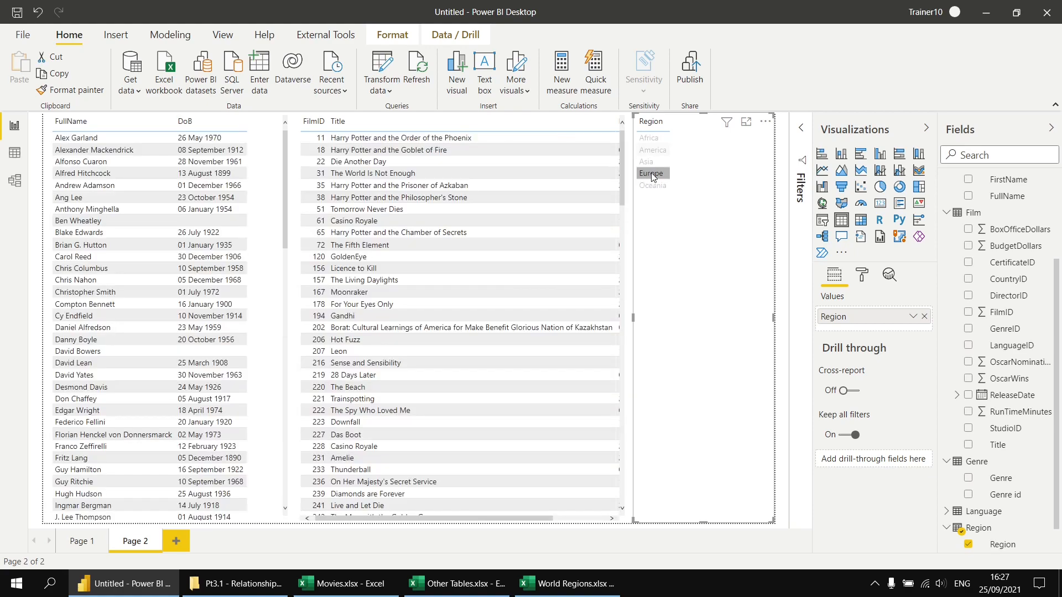
pyautogui.click(652, 174)
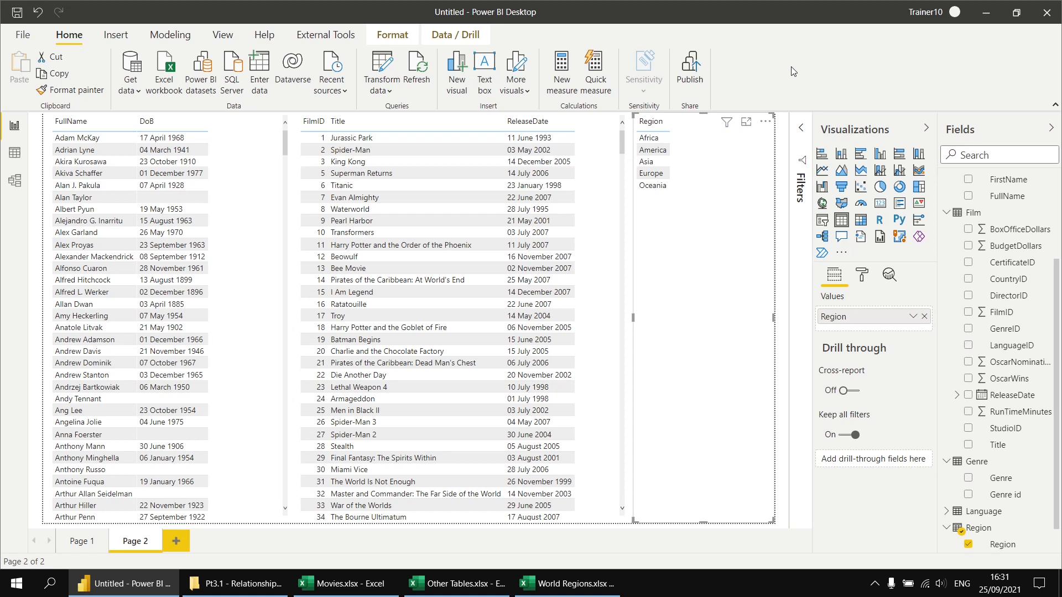
# Add a new report page with a matrix whose rows are Region, Country and film Title
pyautogui.click(177, 543)
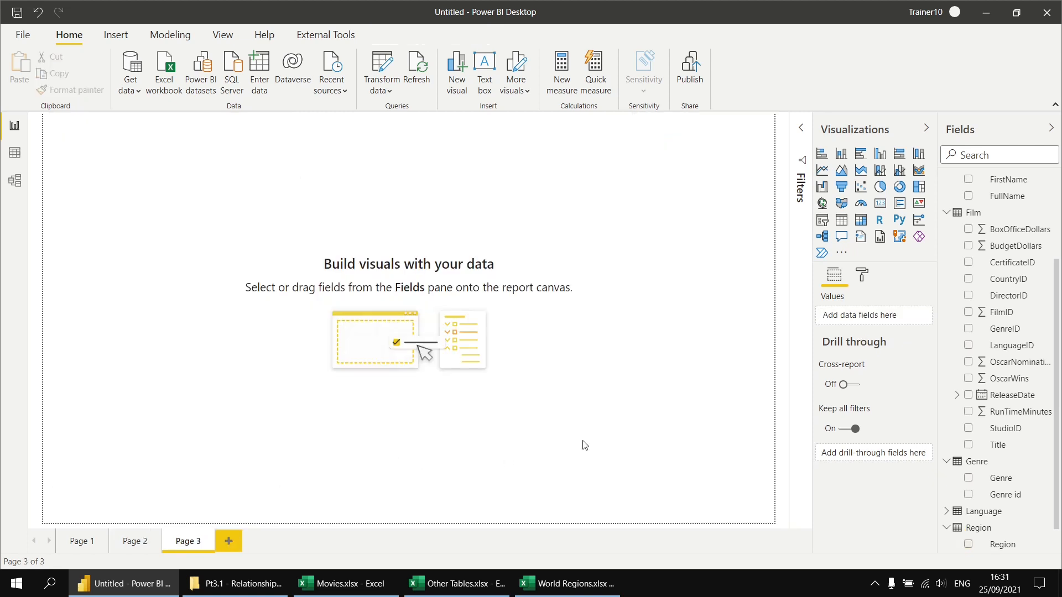
pyautogui.click(860, 220)
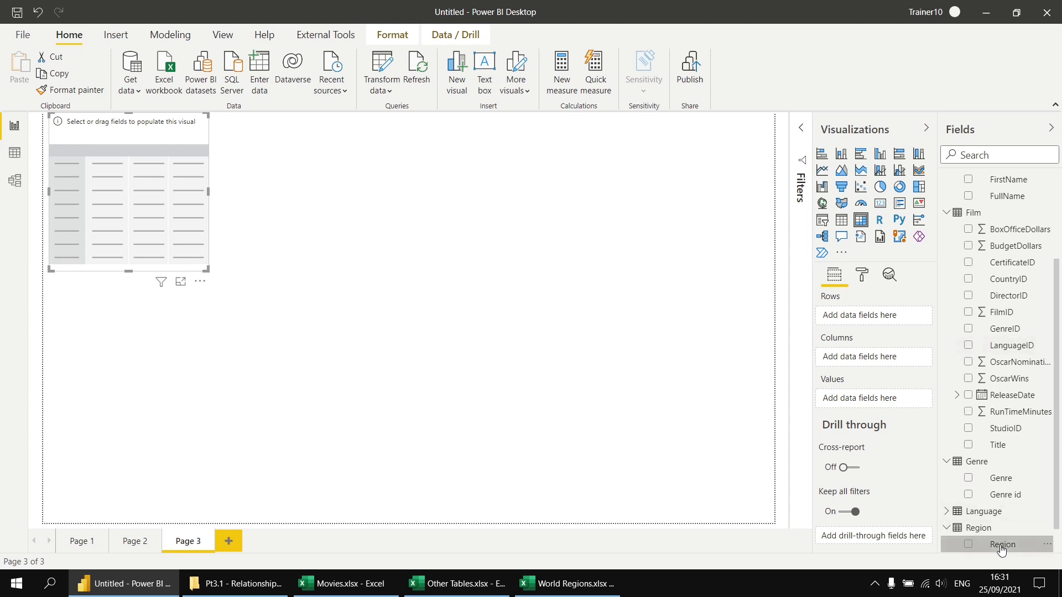
pyautogui.moveTo(1001, 549); pyautogui.dragTo(864, 314)
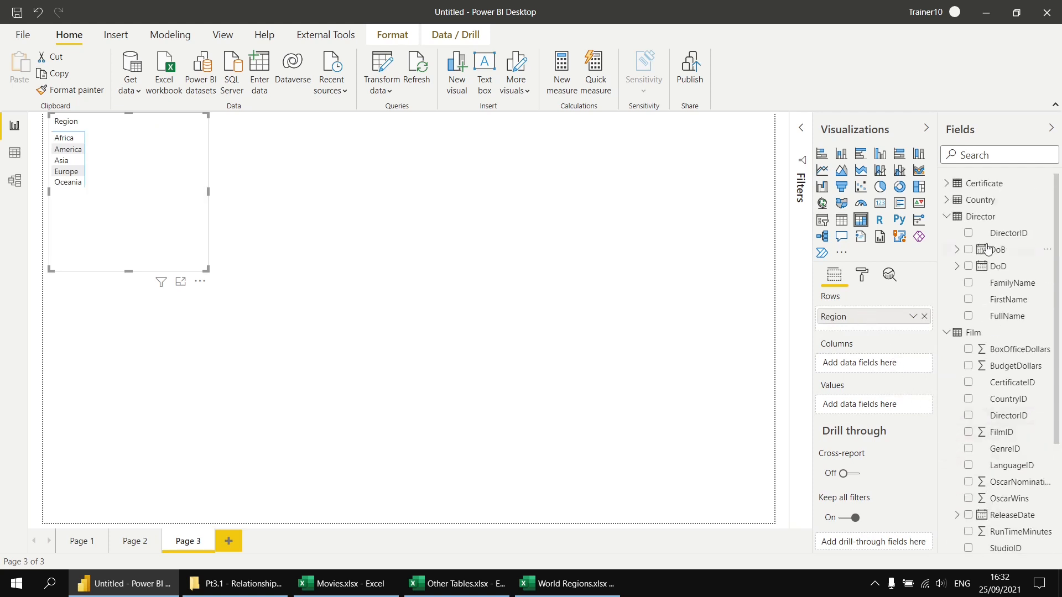
pyautogui.click(947, 198)
pyautogui.moveTo(1011, 220); pyautogui.dragTo(906, 335)
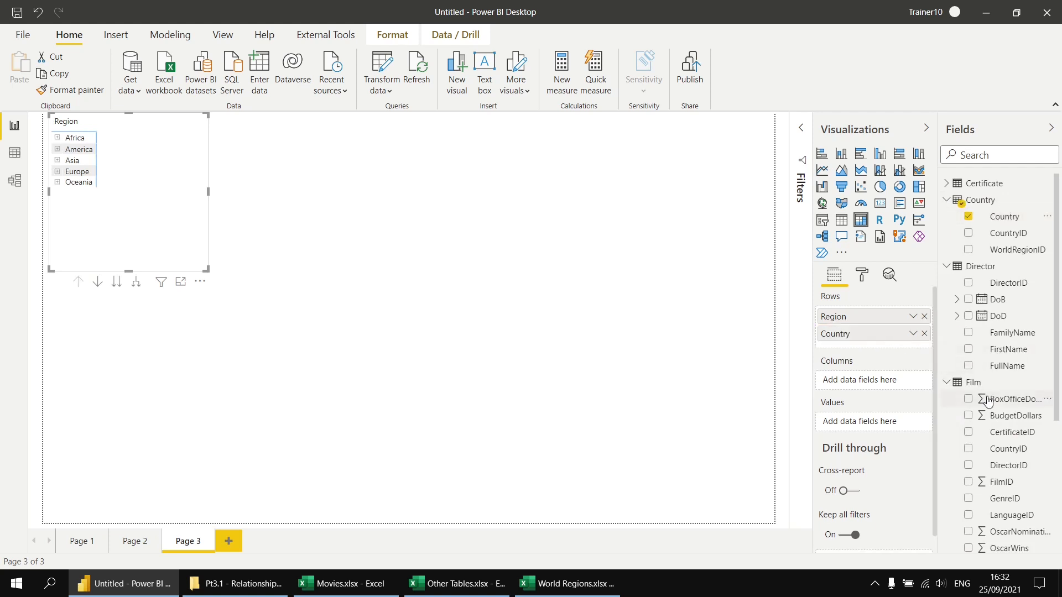
pyautogui.scroll(-5, 990, 404)
pyautogui.moveTo(998, 481); pyautogui.dragTo(869, 348)
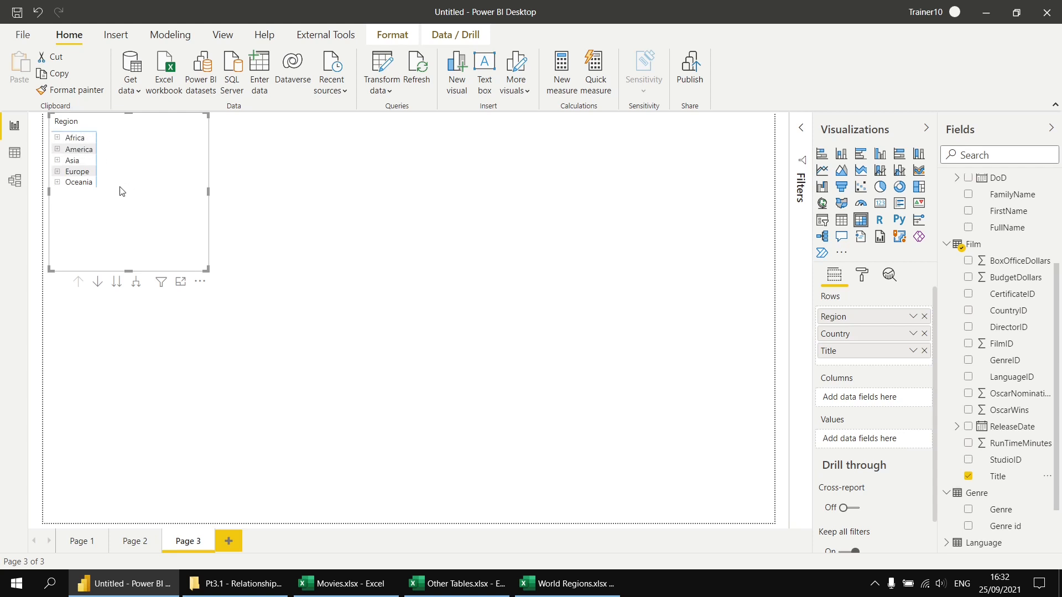
# Expand Asia and Japan in the matrix and examine the film titles listed under Japan
pyautogui.click(57, 161)
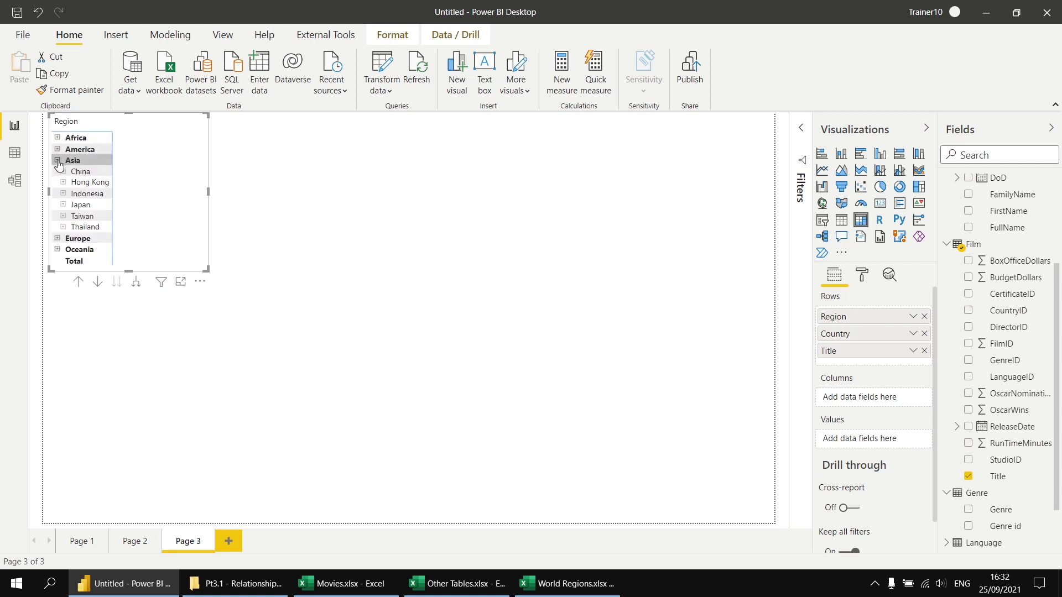
pyautogui.click(65, 207)
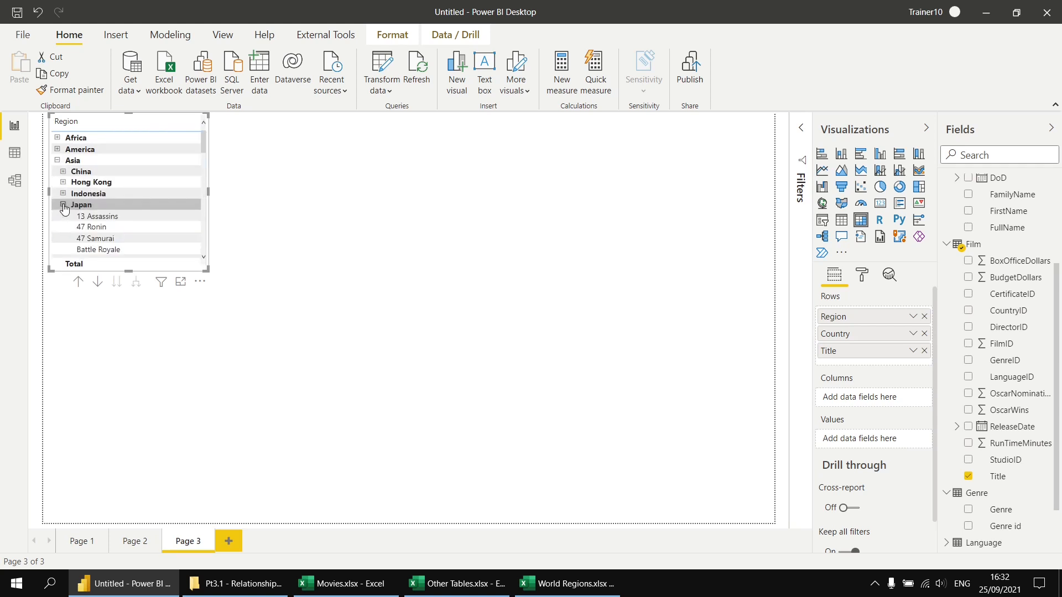
pyautogui.scroll(-2, 140, 220)
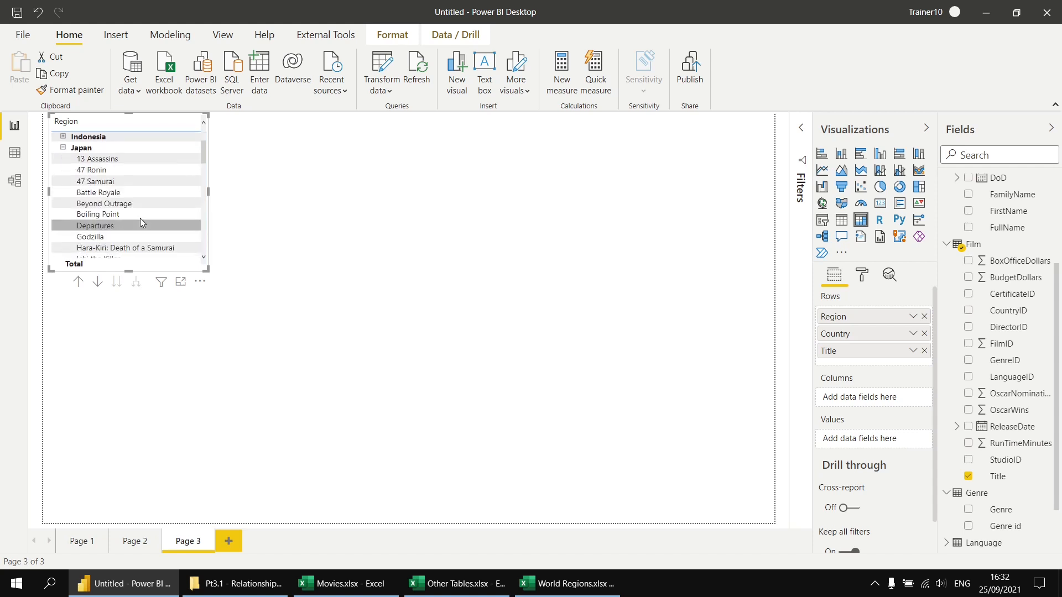
pyautogui.scroll(3, 144, 199)
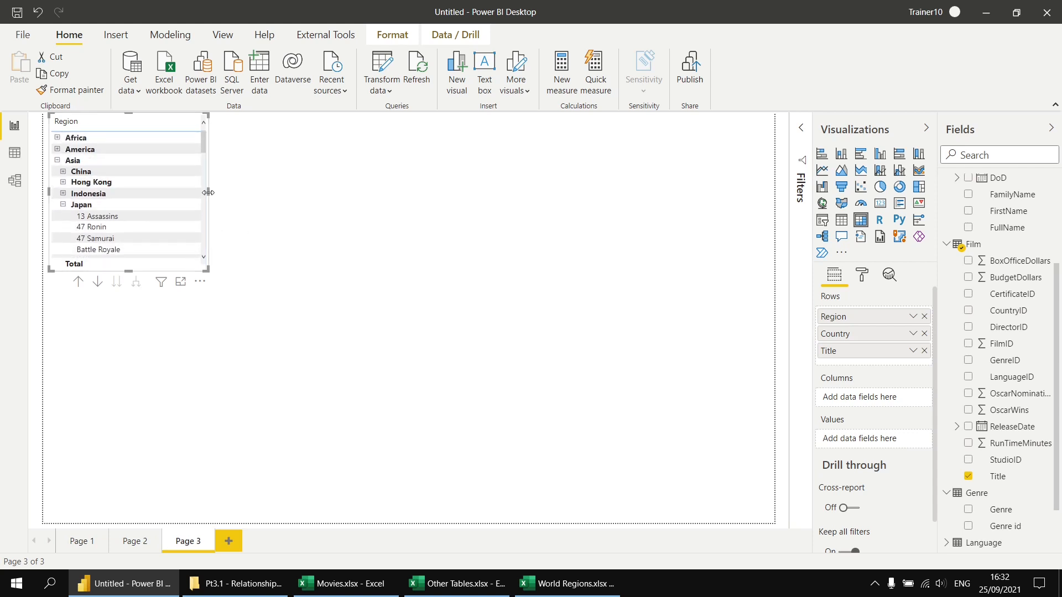
# Widen the matrix and add RunTimeMinutes from the Film table as its values
pyautogui.moveTo(208, 192); pyautogui.dragTo(409, 203)
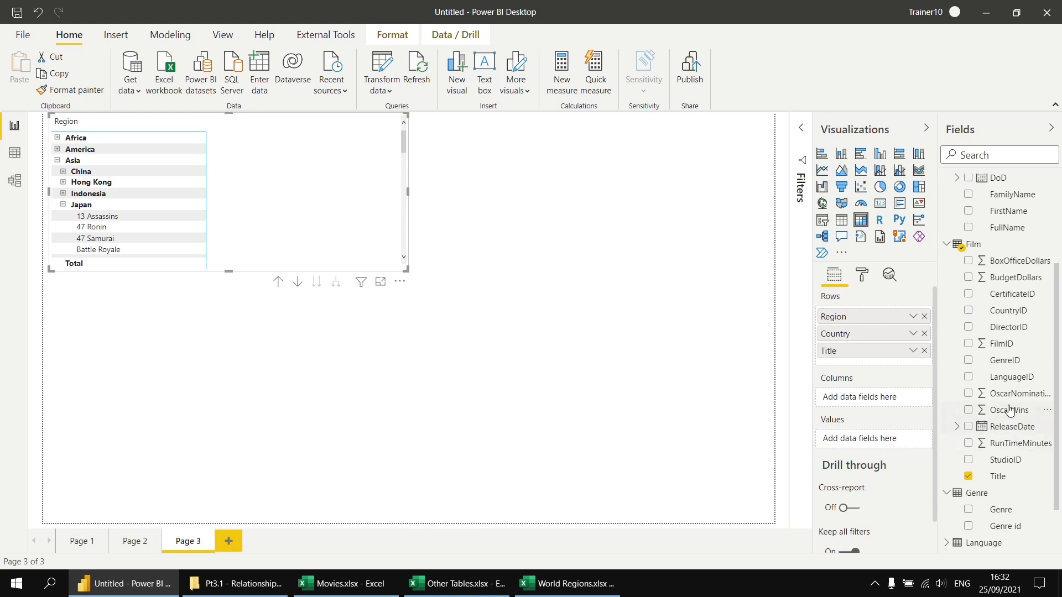
pyautogui.moveTo(1014, 443); pyautogui.dragTo(882, 446)
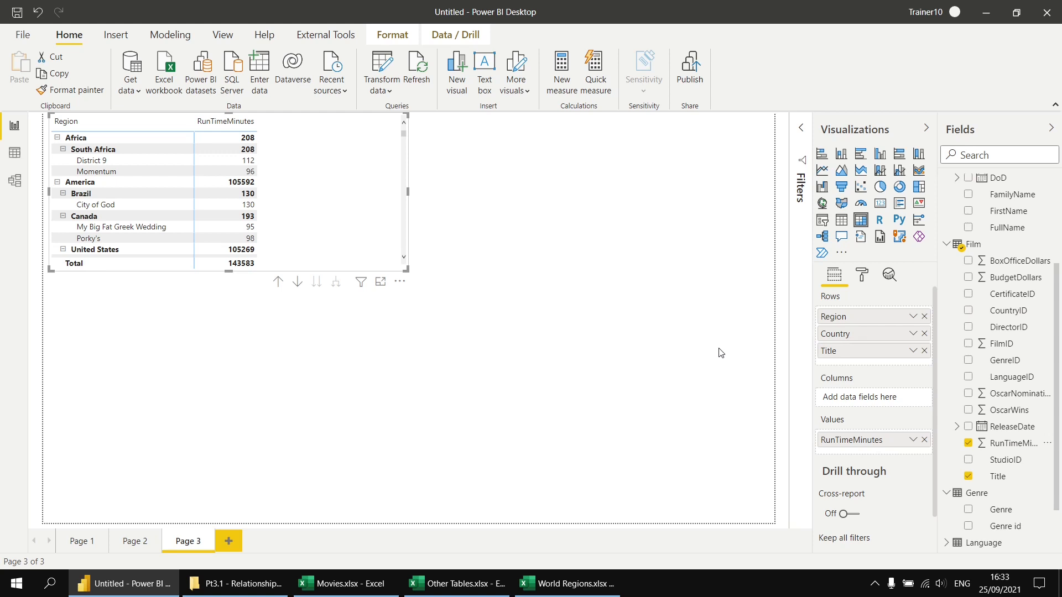
# Try to add a calculated column to the Film table with the formula Country name = Country[Country]
pyautogui.click(15, 155)
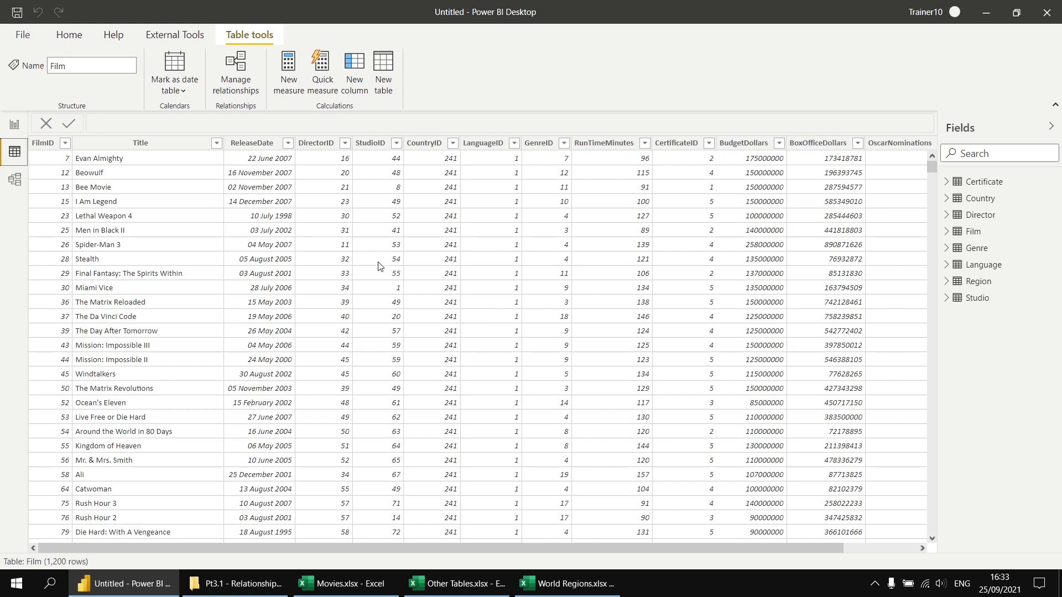
pyautogui.click(354, 67)
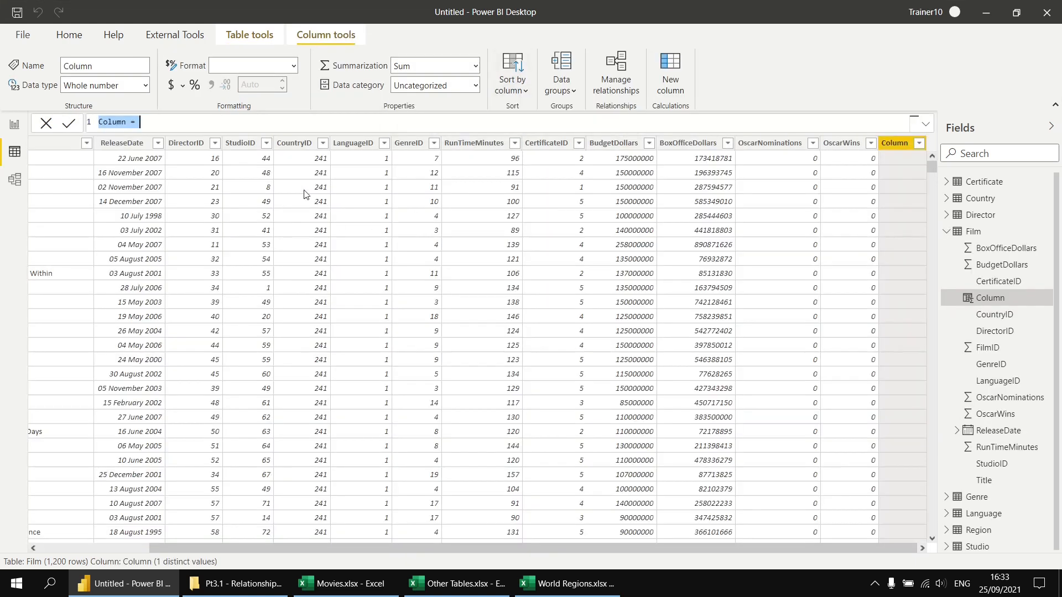
pyautogui.scroll(3, 286, 124)
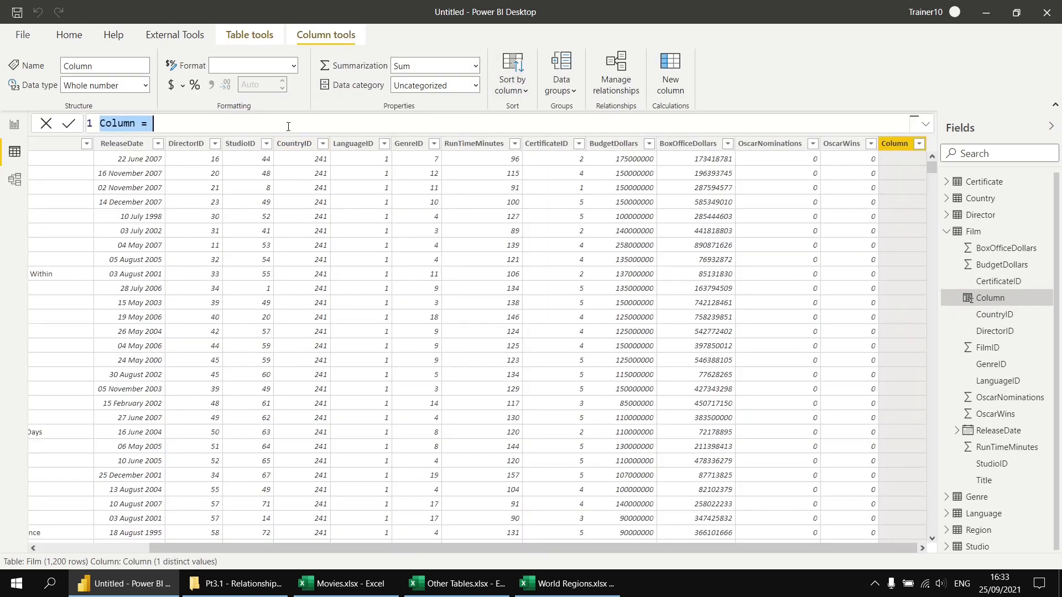
pyautogui.scroll(4, 287, 126)
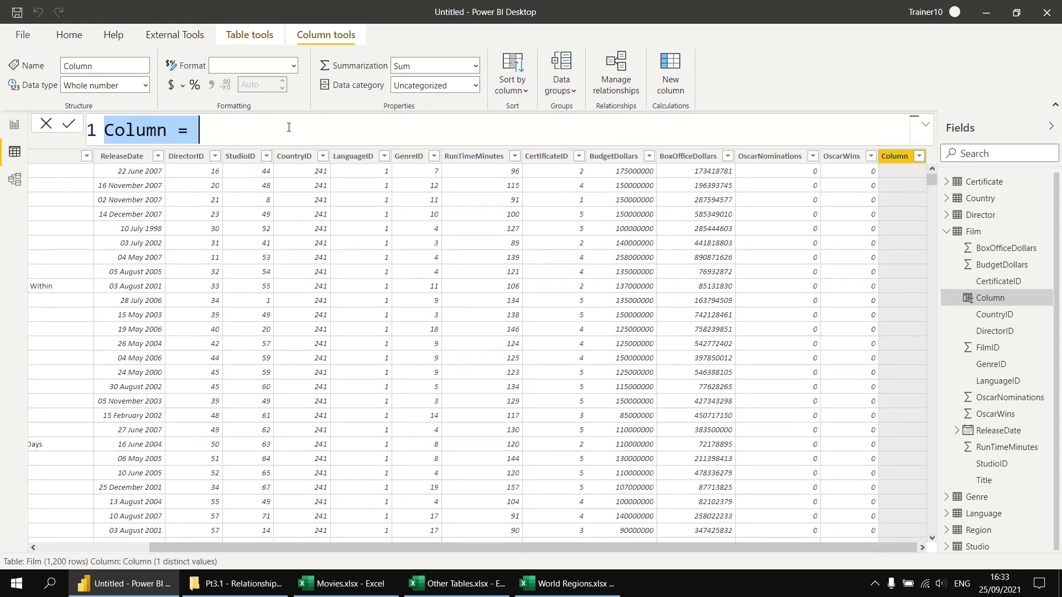
pyautogui.write('Countr')
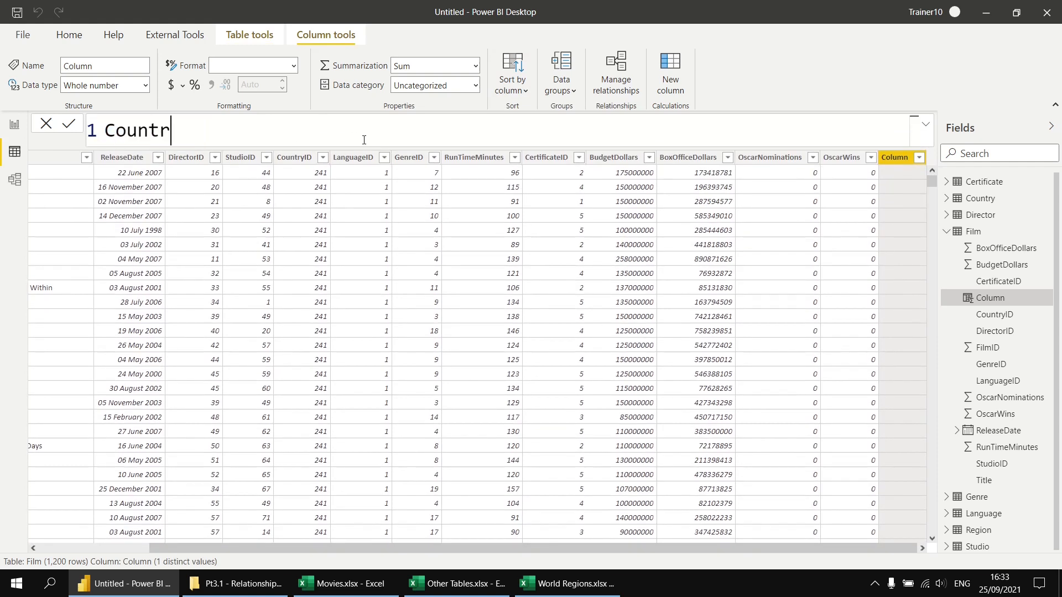
pyautogui.write('y name =')
pyautogui.write('Coun')
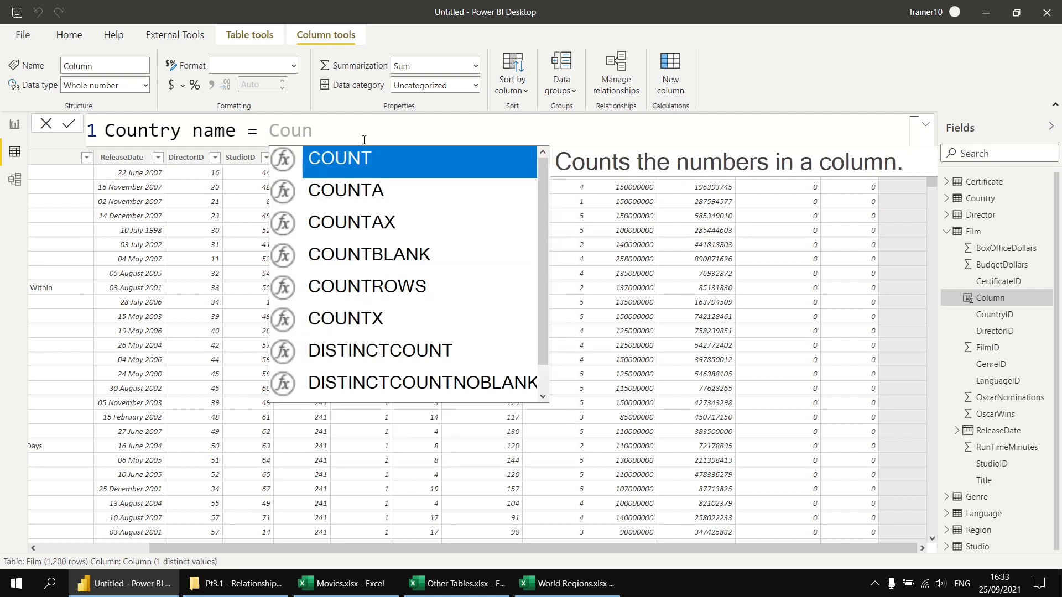
pyautogui.write('try')
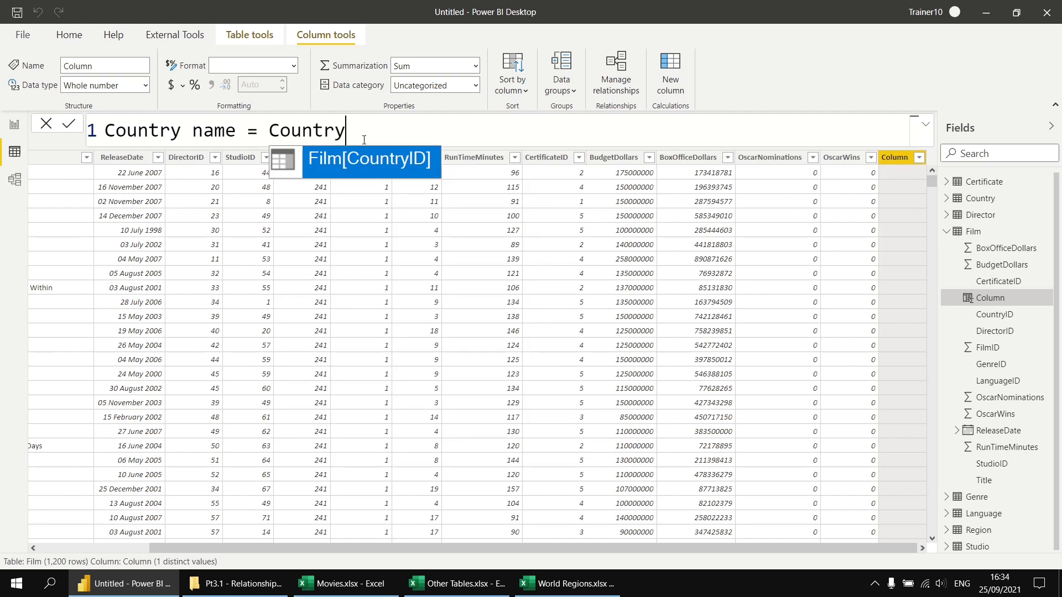
pyautogui.write('[')
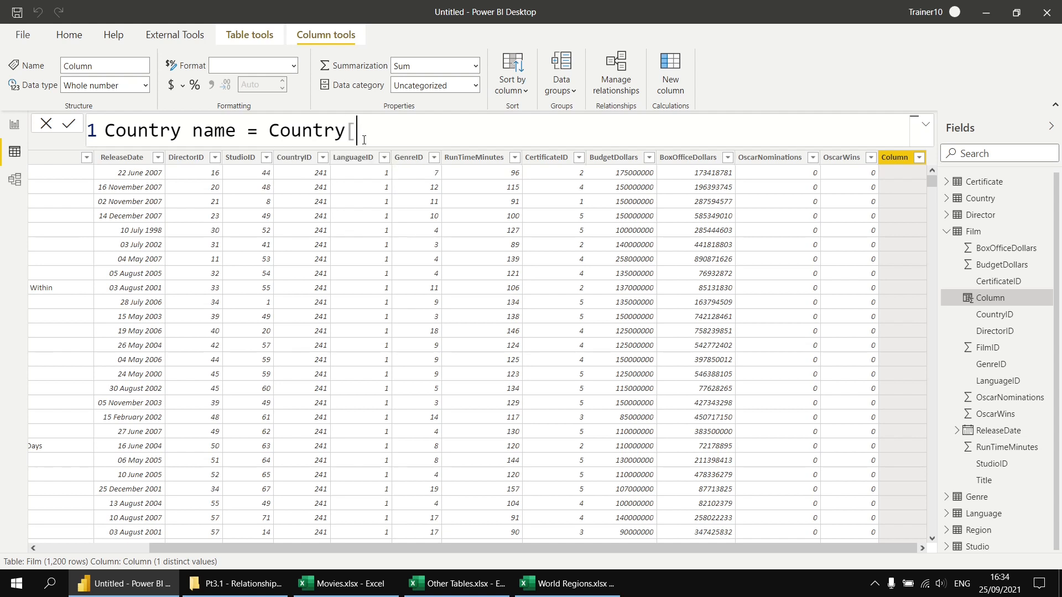
pyautogui.write('Country]')
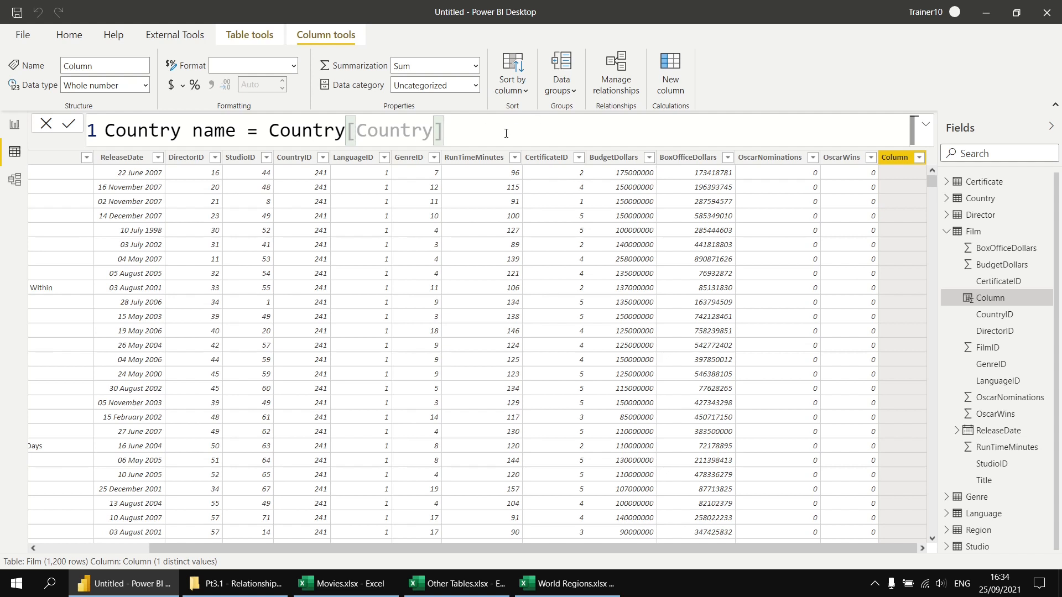
pyautogui.press('Return')
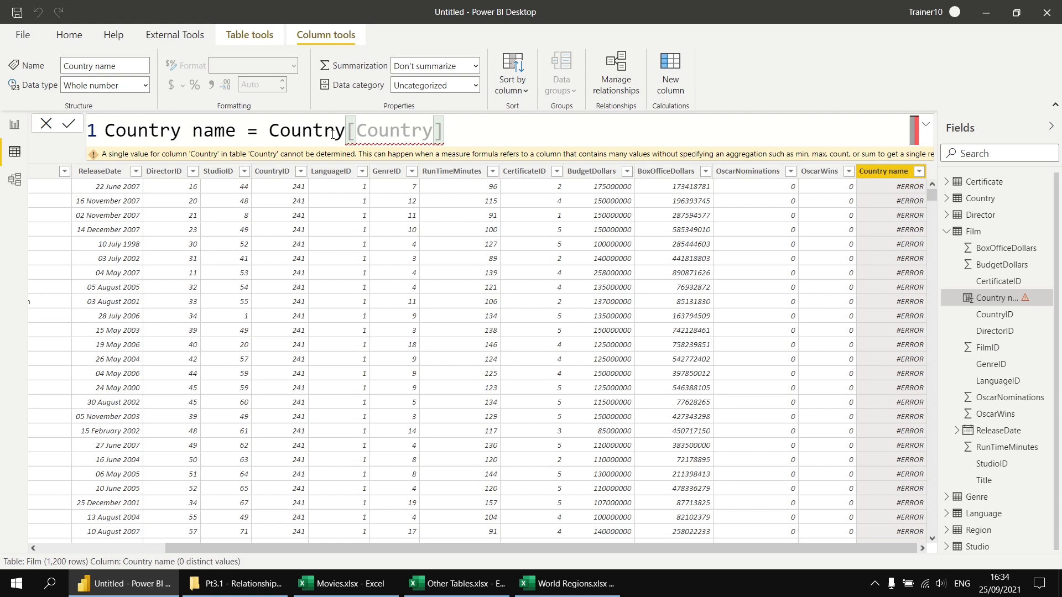
# Wrap the Country name column's reference in the RELATED function, making the formula Country name = RELATED(Country[Country])
pyautogui.moveTo(430, 130)
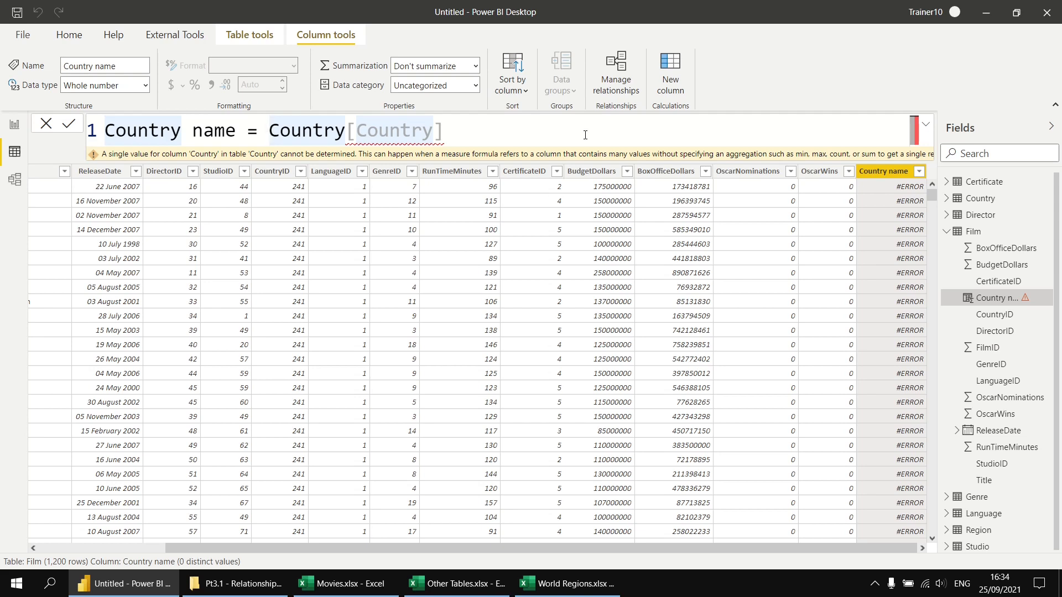
pyautogui.write('RELA')
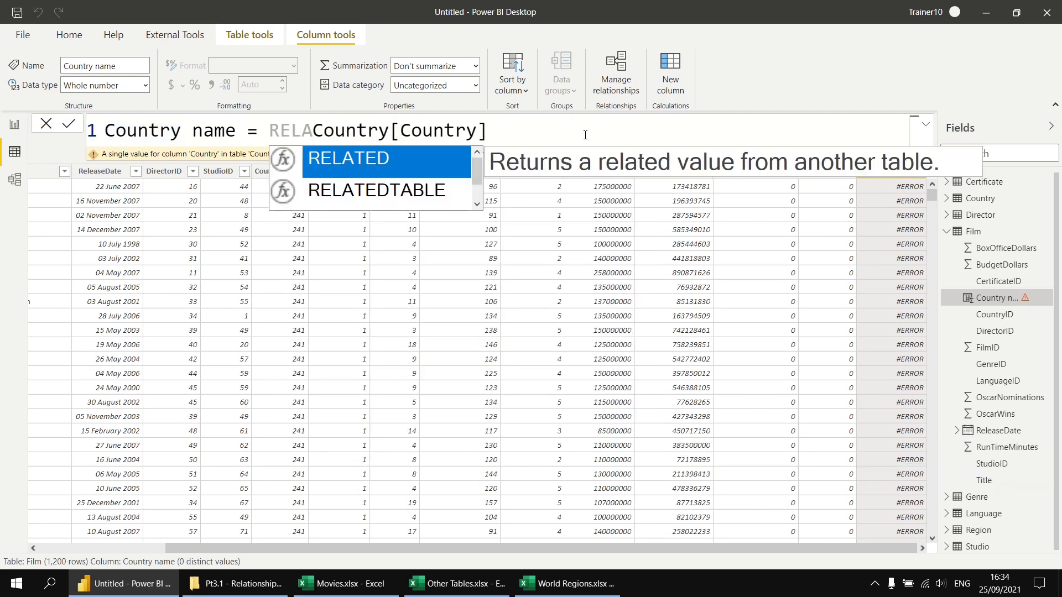
pyautogui.press('Tab')
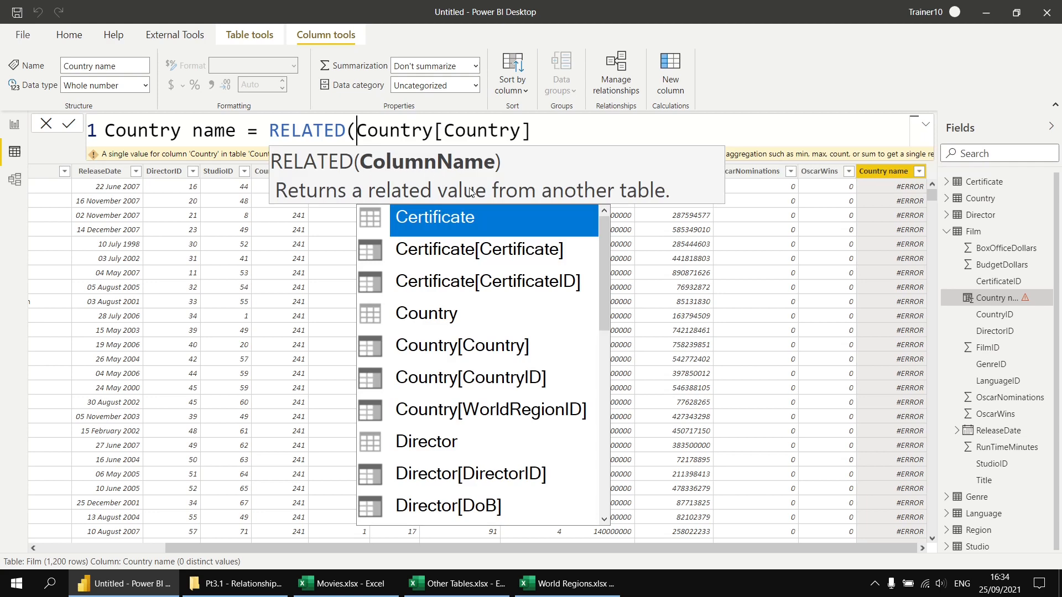
pyautogui.click(542, 134)
pyautogui.write(')')
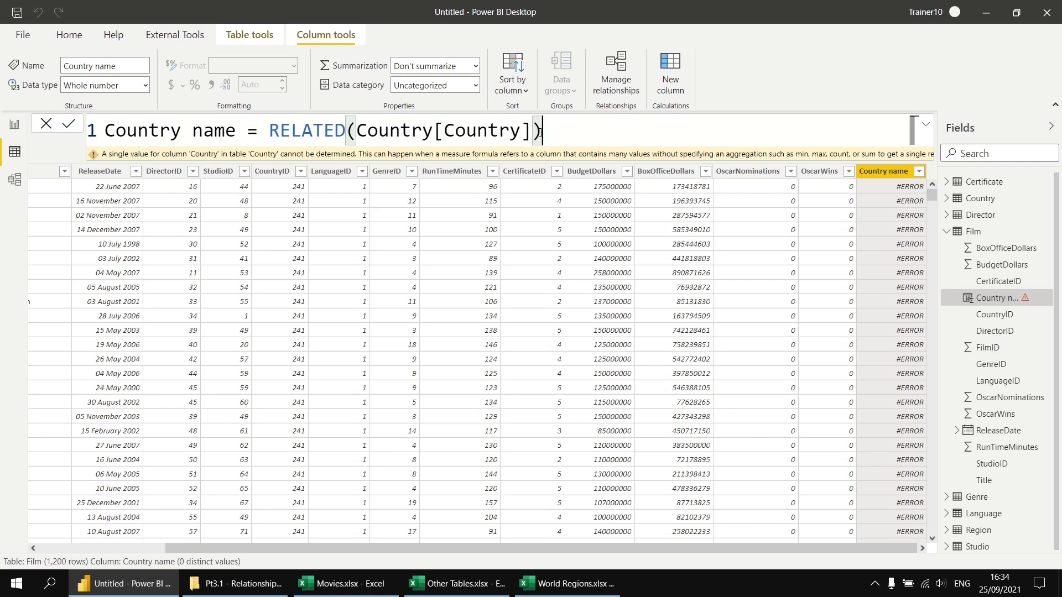
pyautogui.press('Return')
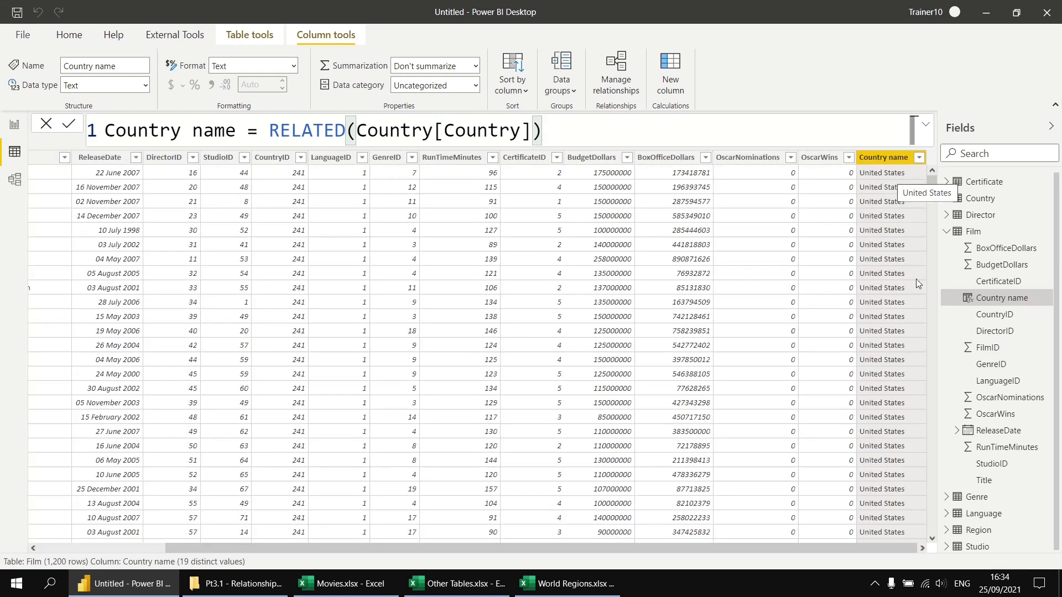
pyautogui.moveTo(932, 181)
pyautogui.mouseDown()
pyautogui.moveTo(928, 447)
pyautogui.moveTo(939, 165)
pyautogui.moveTo(929, 166)
pyautogui.mouseUp()
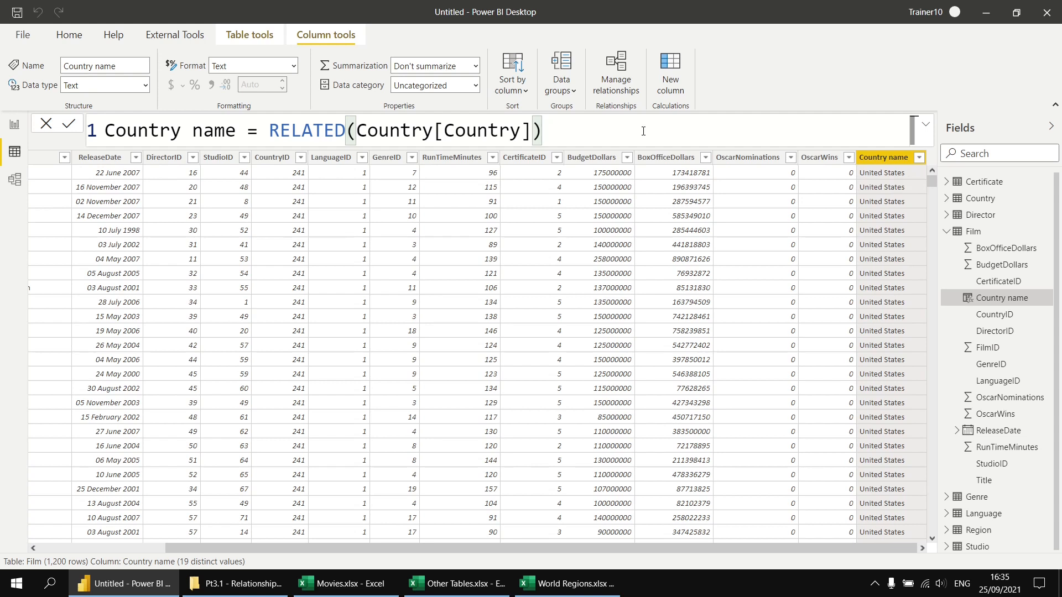
# Add another calculated column to the Film table with the formula Region name = RELATED(Region[Region])
pyautogui.click(670, 72)
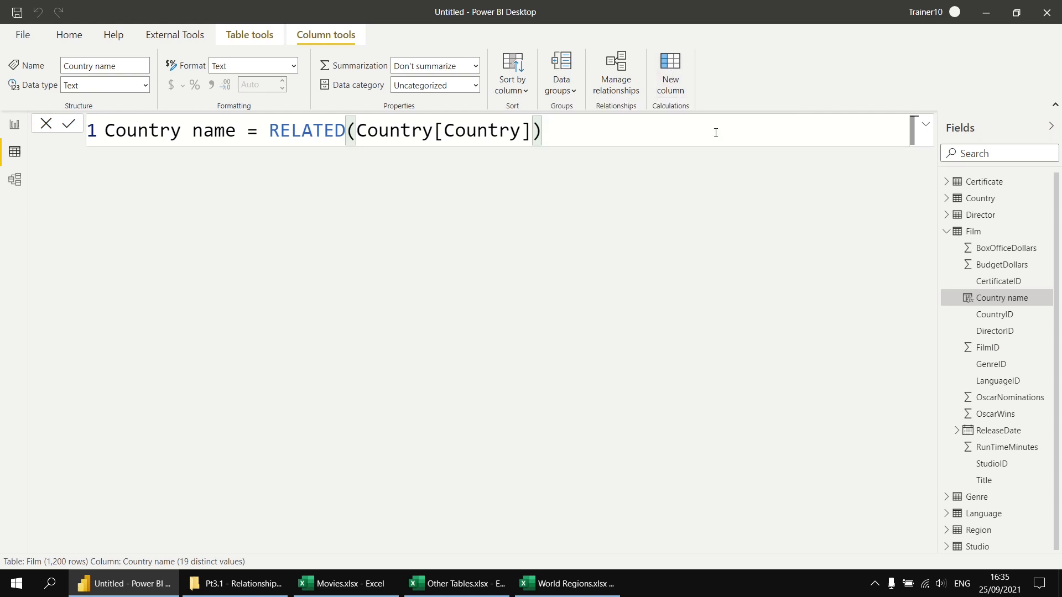
pyautogui.write('R')
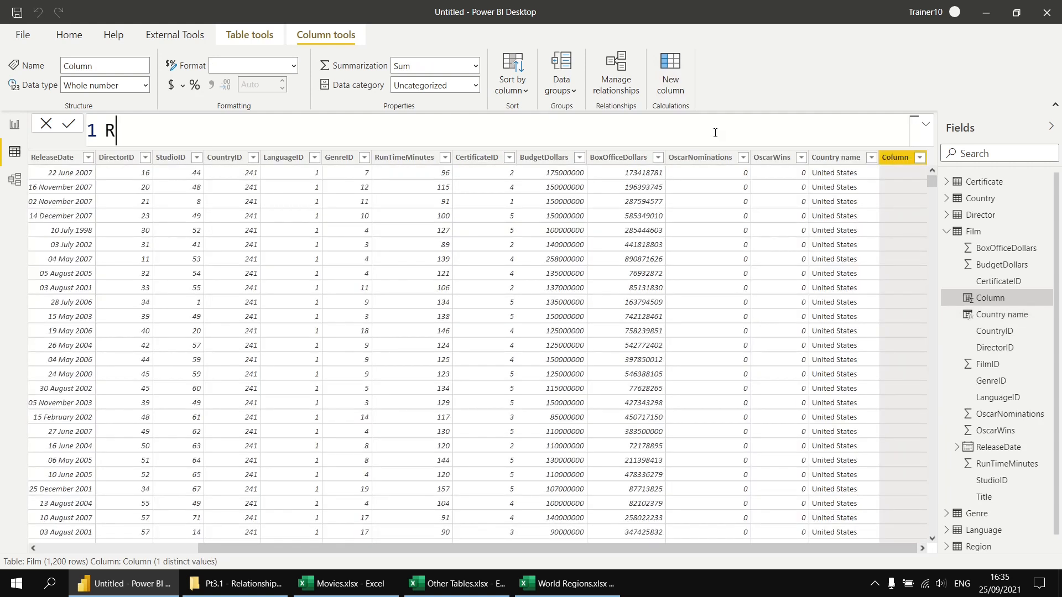
pyautogui.write('egion name = ')
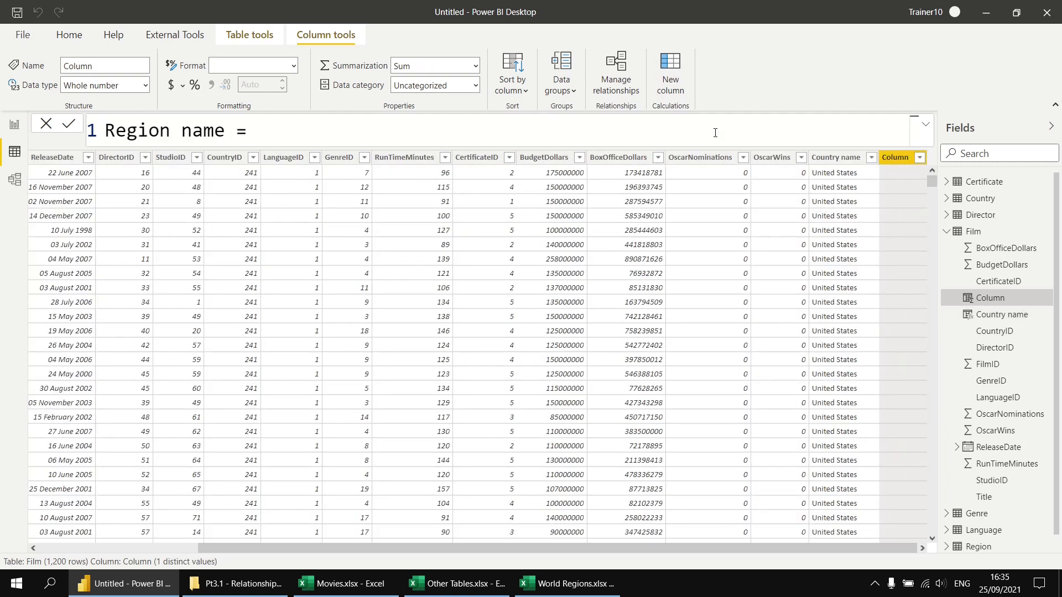
pyautogui.write('rel')
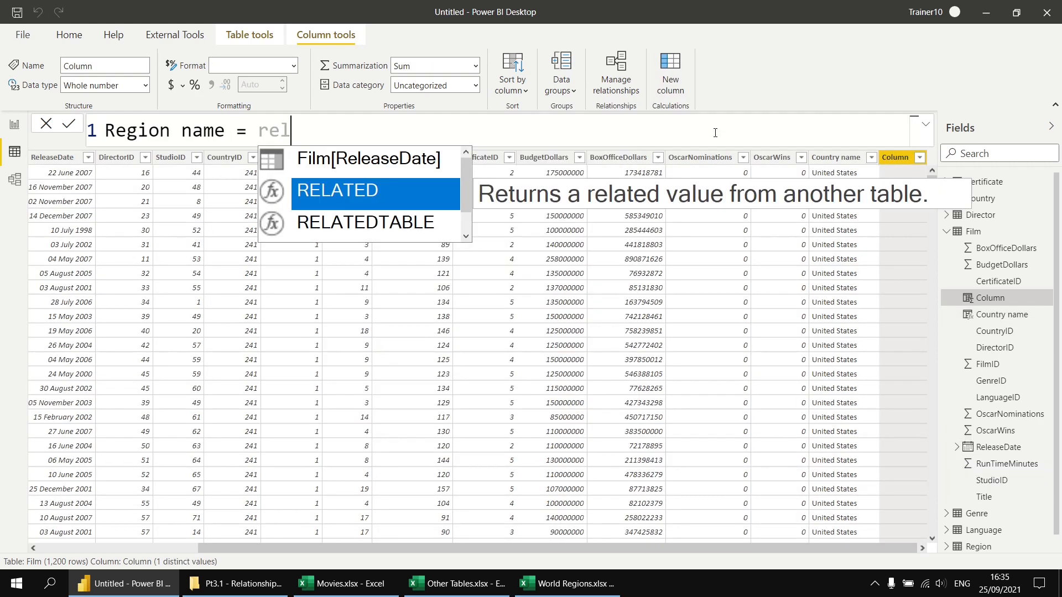
pyautogui.press('Tab')
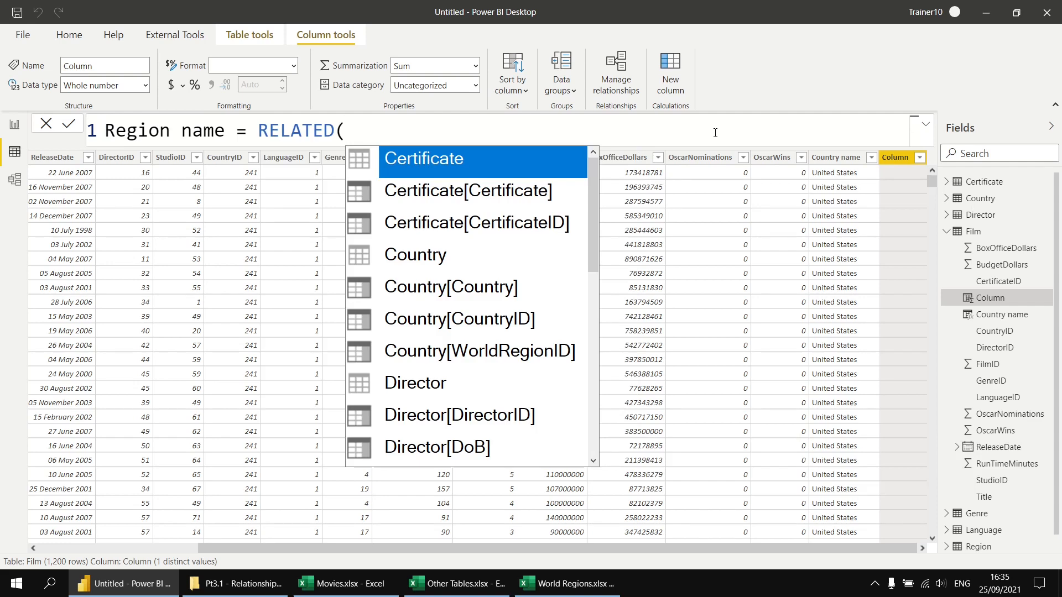
pyautogui.write('re')
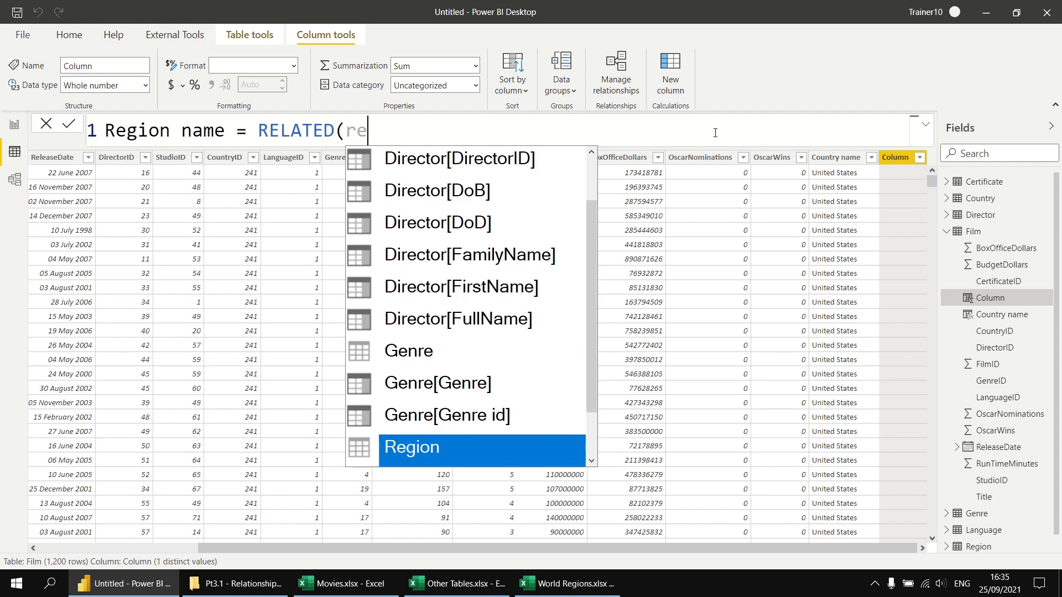
pyautogui.press('Tab')
pyautogui.press('Tab')
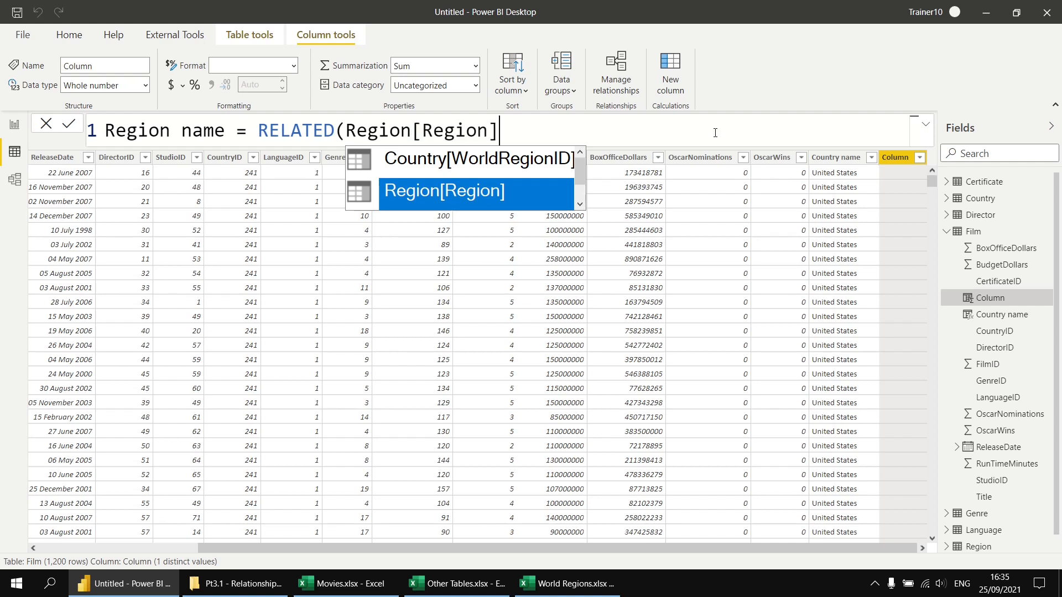
pyautogui.write(')')
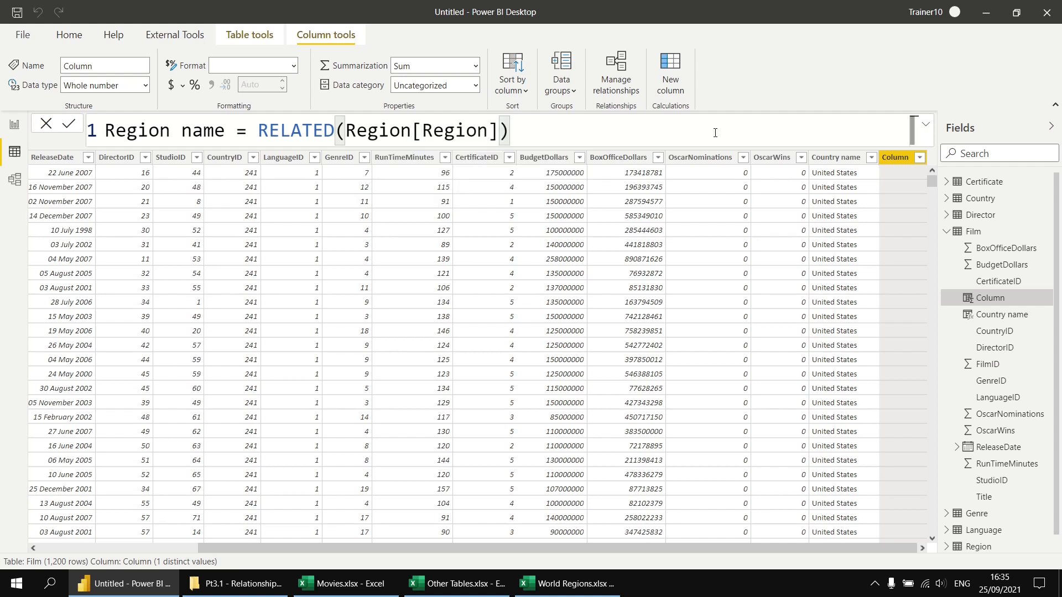
pyautogui.press('Return')
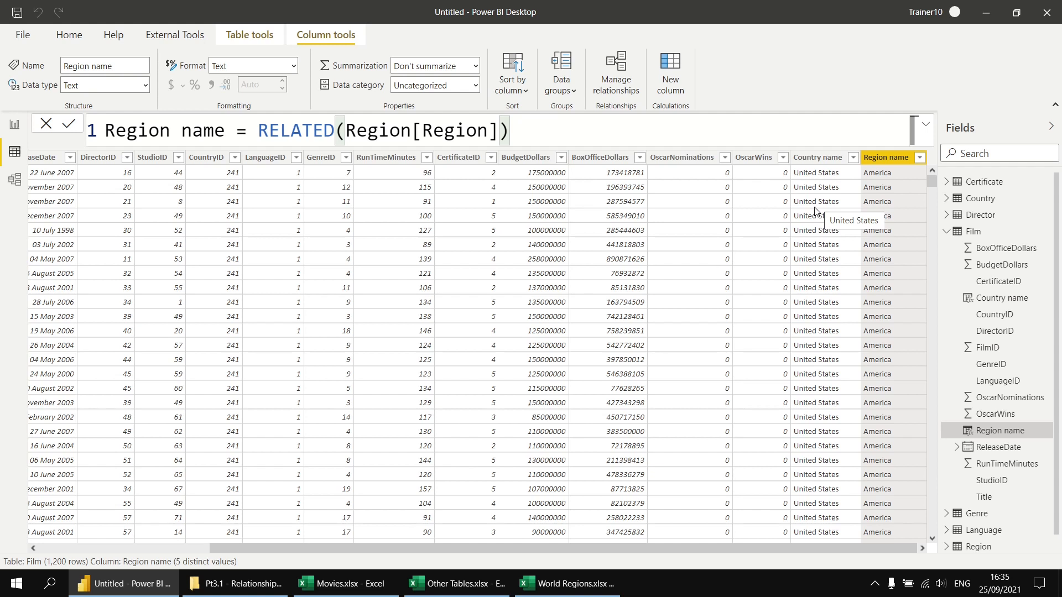
# Create a hierarchy from the Film table's Region name column and add Country name and Title as its lower levels
pyautogui.rightClick(979, 435)
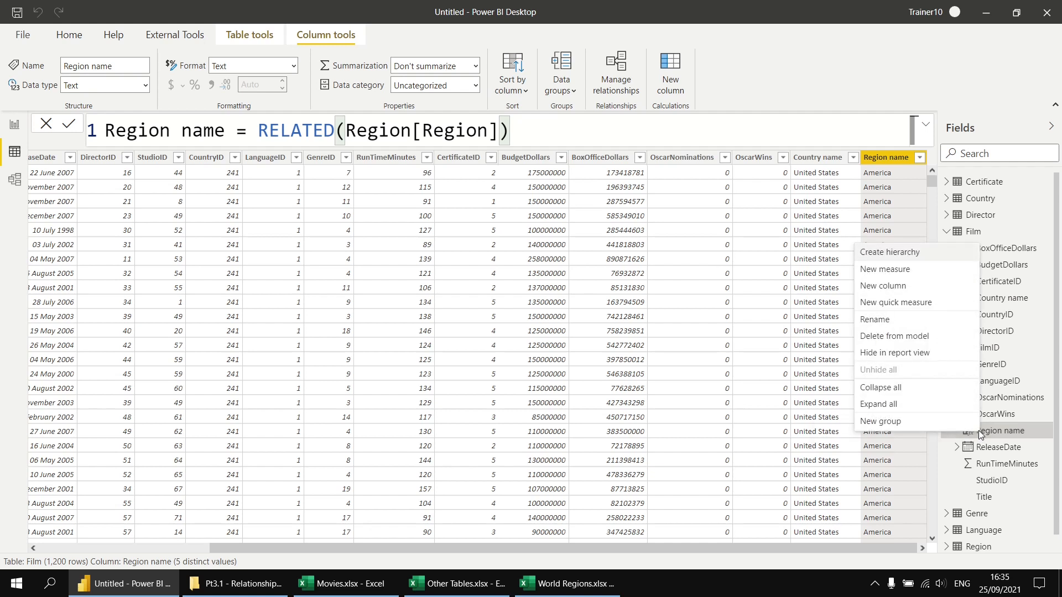
pyautogui.click(889, 252)
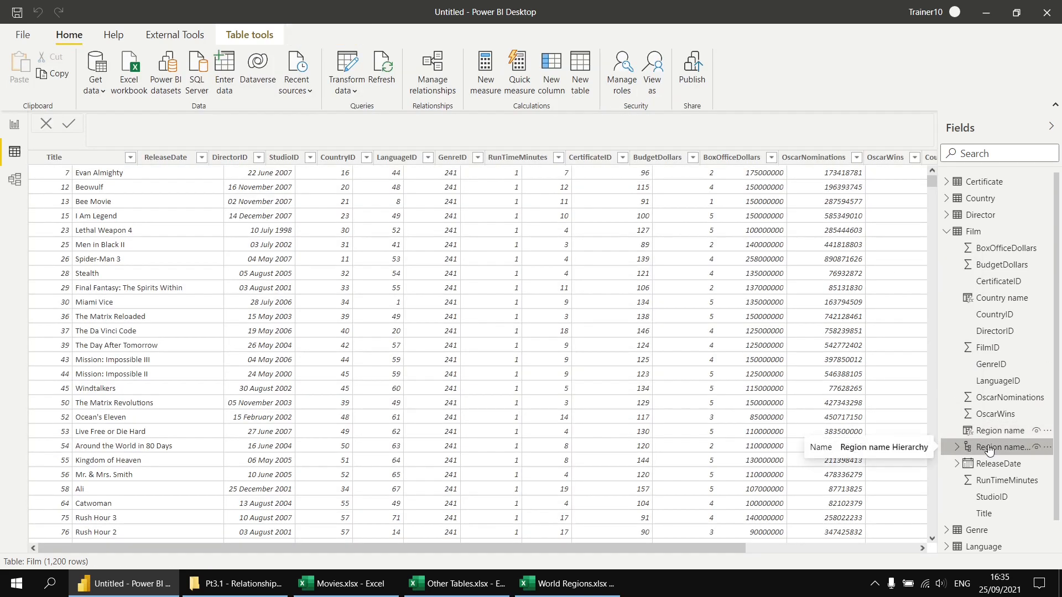
pyautogui.click(957, 449)
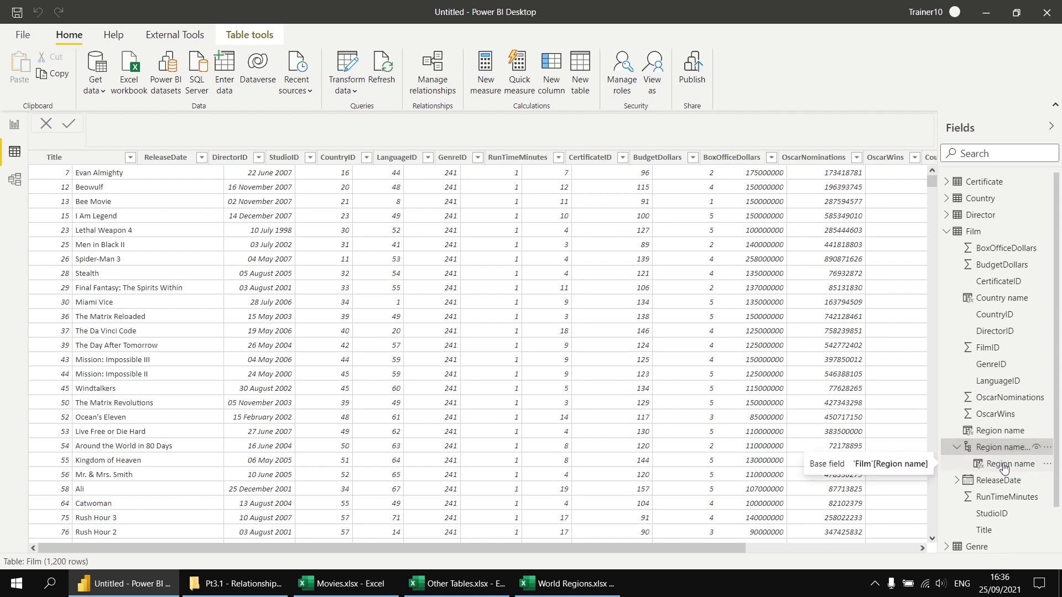
pyautogui.rightClick(990, 299)
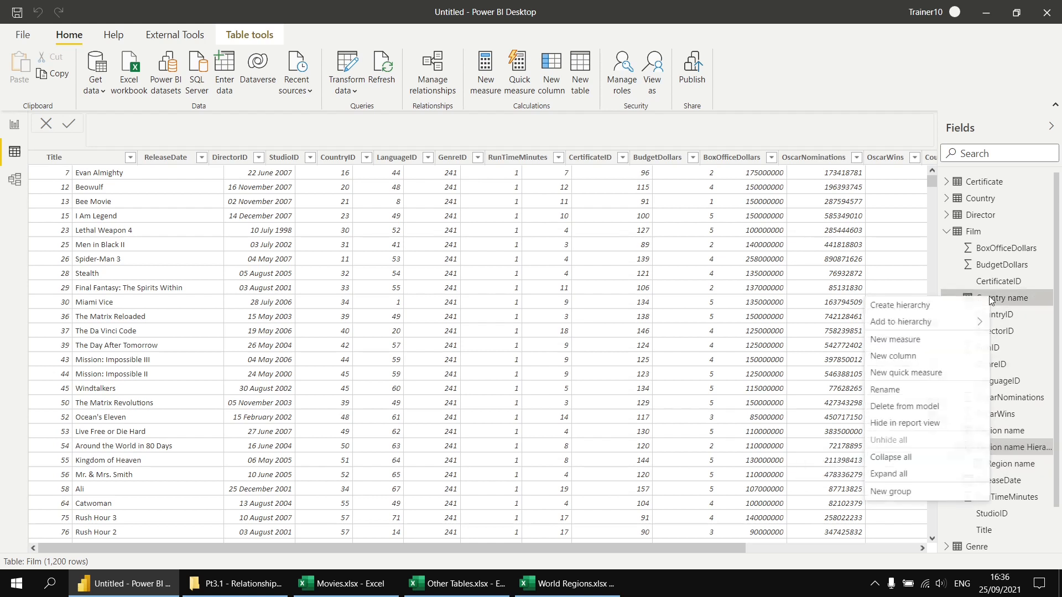
pyautogui.moveTo(943, 327)
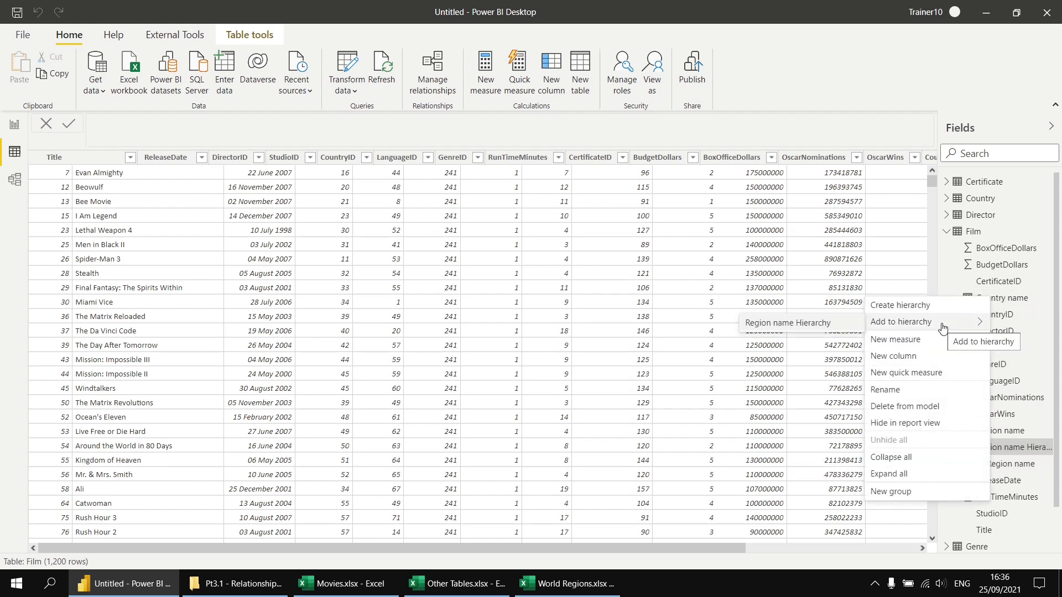
pyautogui.click(780, 330)
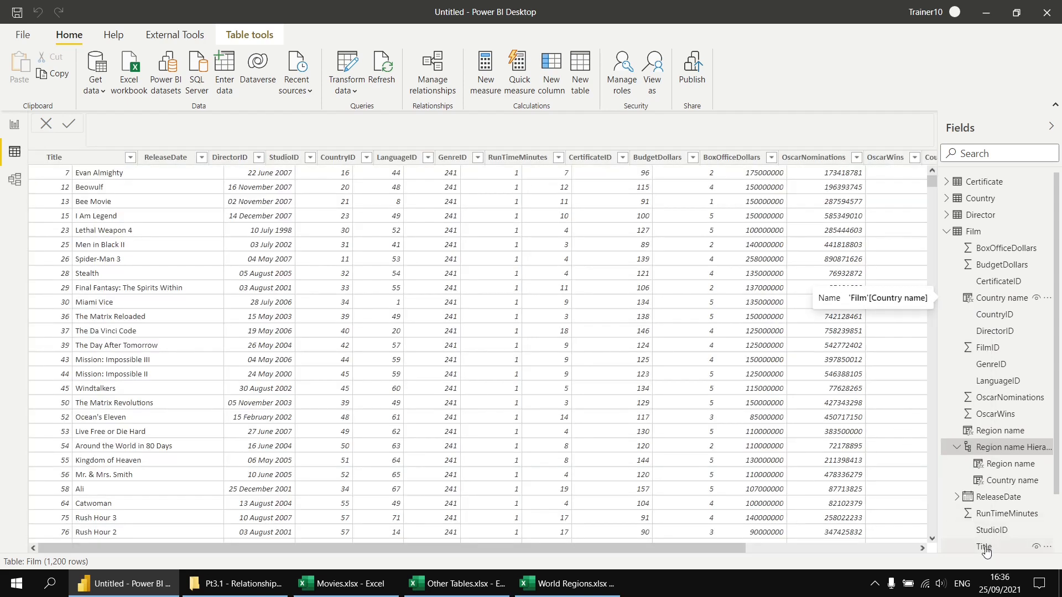
pyautogui.rightClick(985, 549)
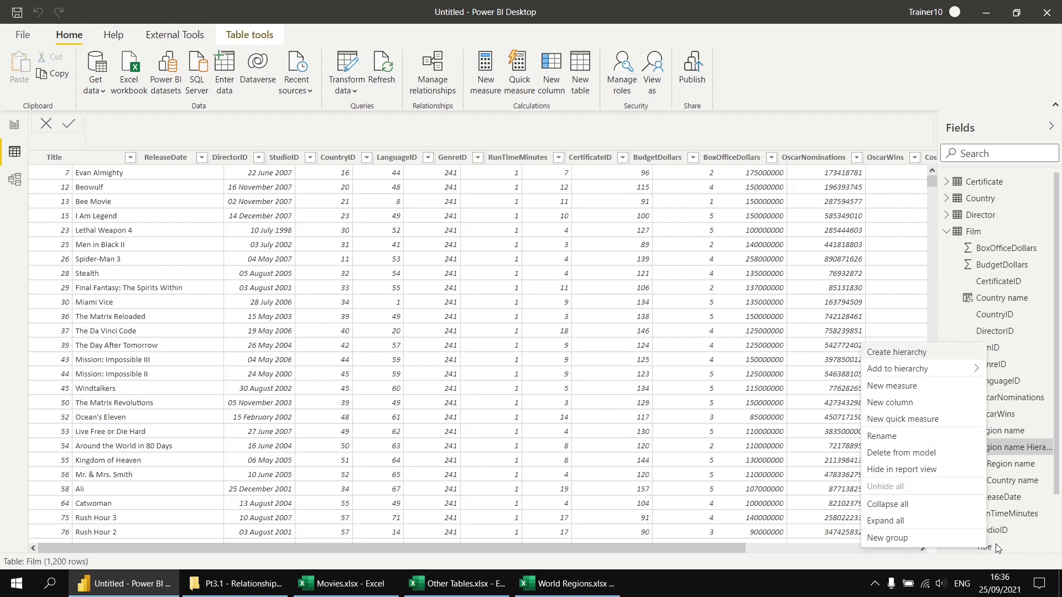
pyautogui.moveTo(910, 370)
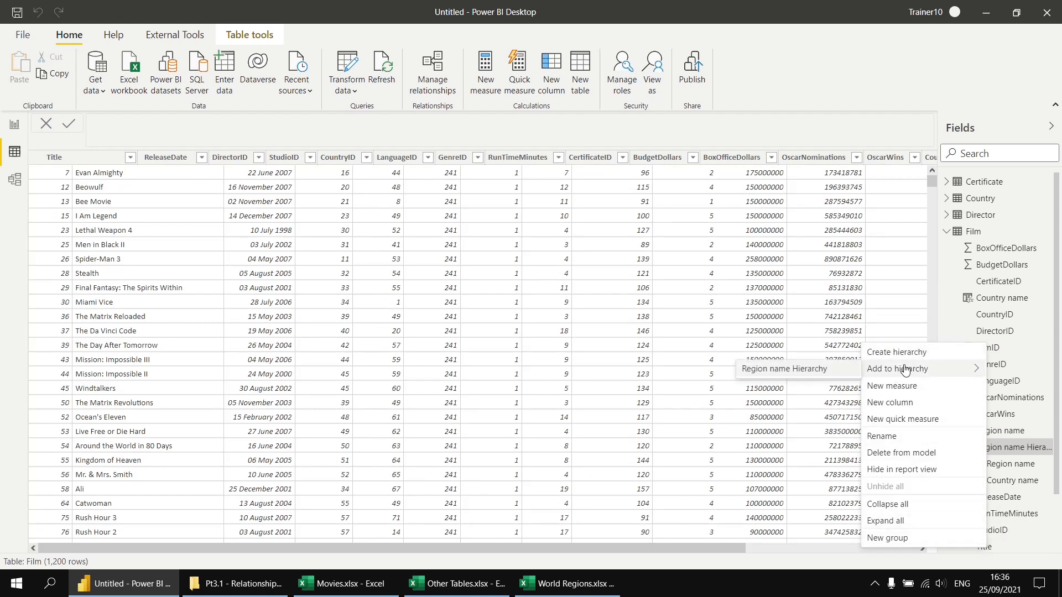
pyautogui.click(807, 370)
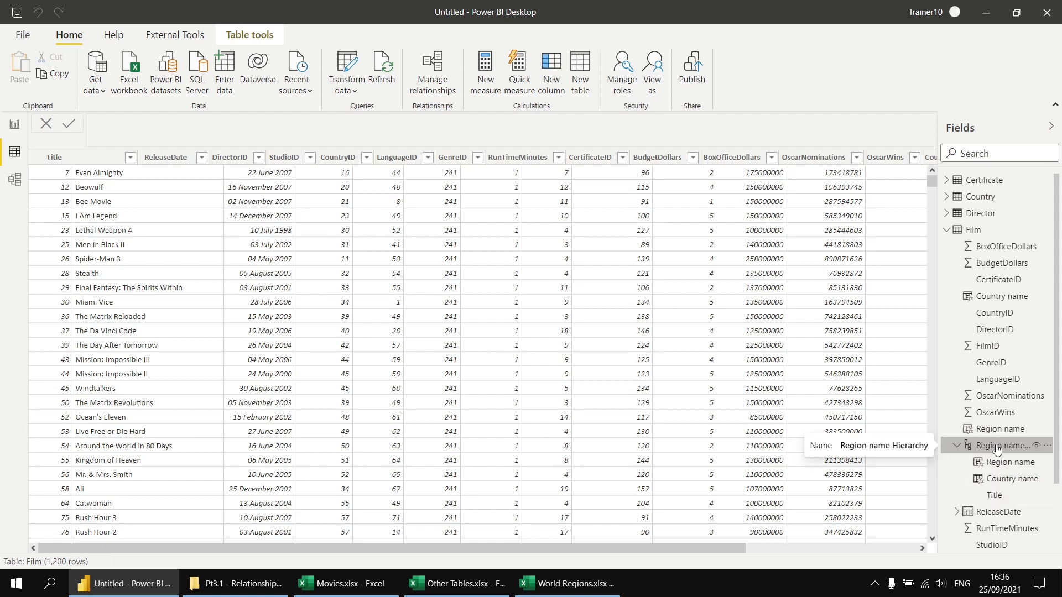
# Rename the Film table's Region name Hierarchy as Geography
pyautogui.rightClick(996, 450)
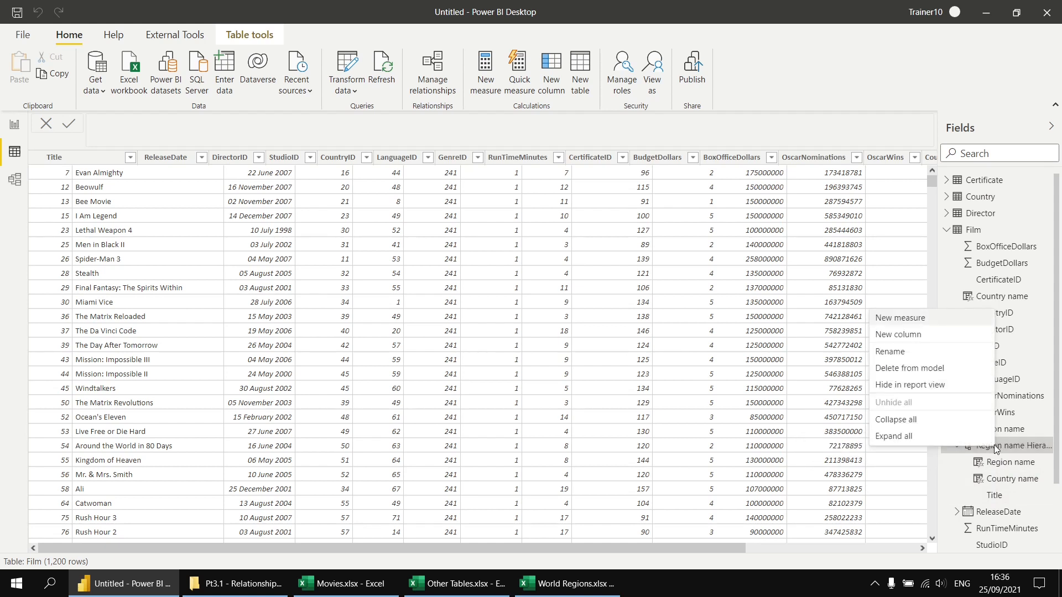
pyautogui.click(914, 352)
pyautogui.write('Geography')
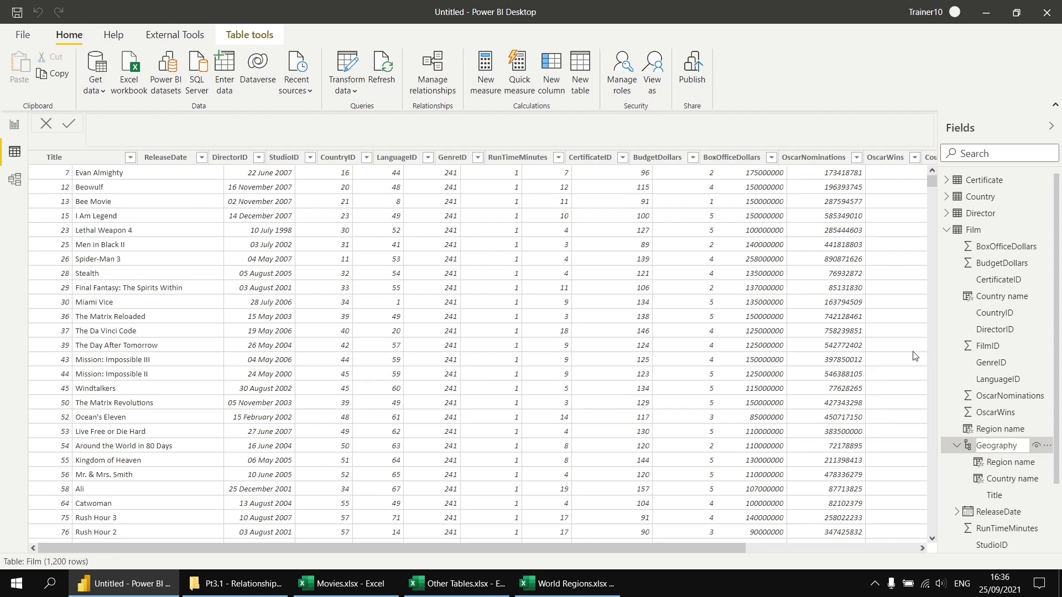
pyautogui.press('Return')
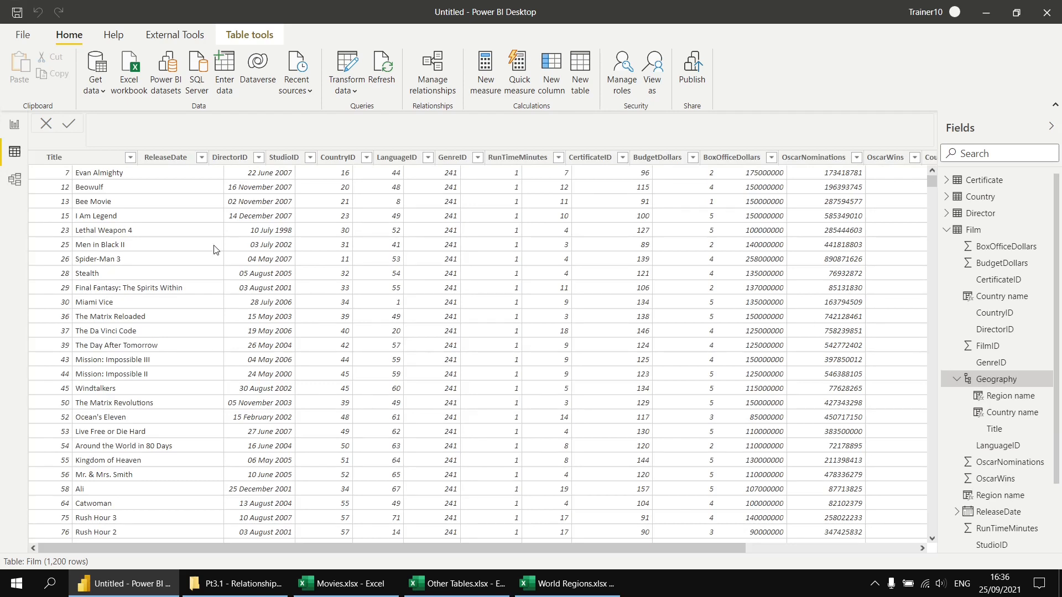
# Add a second matrix beside the one on Page 3, with the Geography hierarchy as its rows, and expand Asia and Japan
pyautogui.click(14, 126)
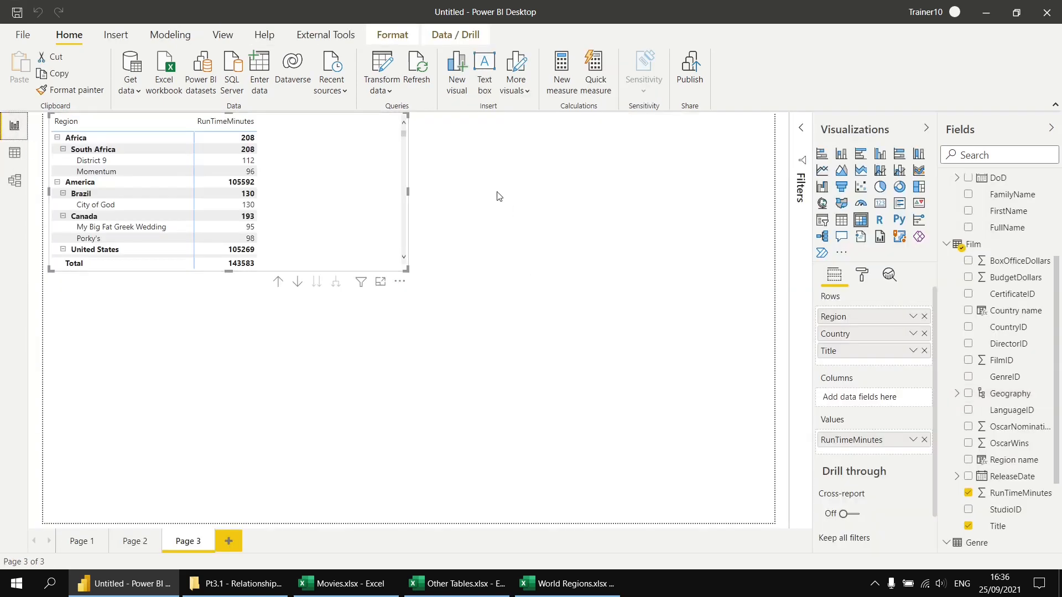
pyautogui.click(454, 189)
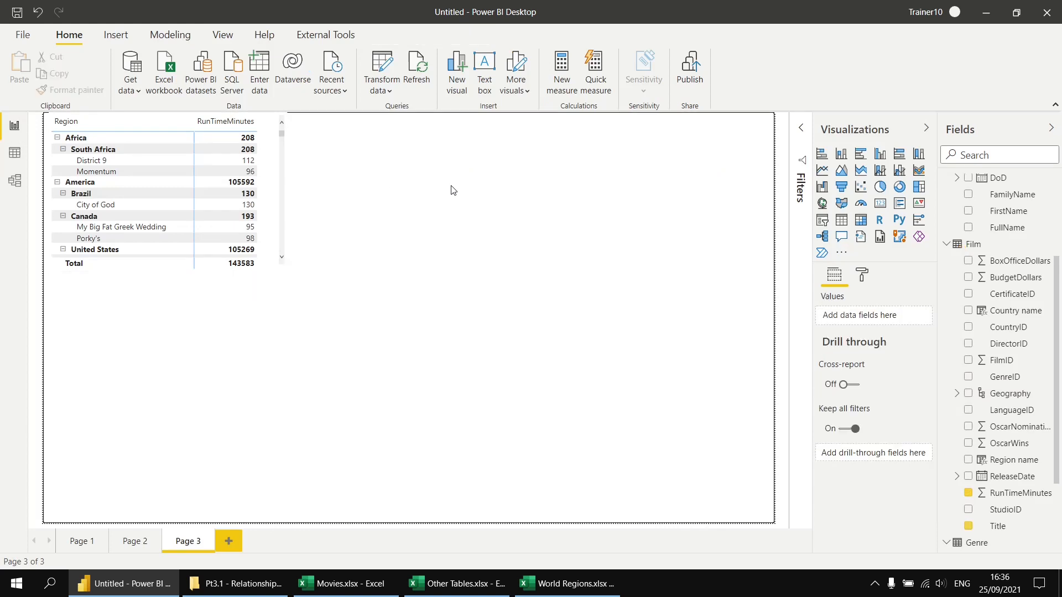
pyautogui.click(861, 220)
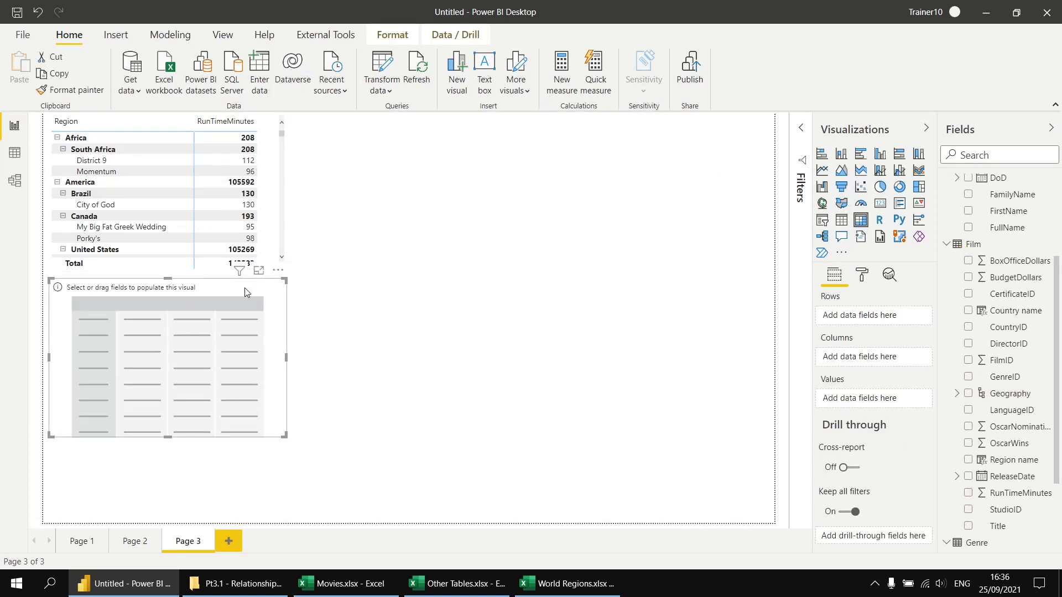
pyautogui.moveTo(244, 287); pyautogui.dragTo(535, 122)
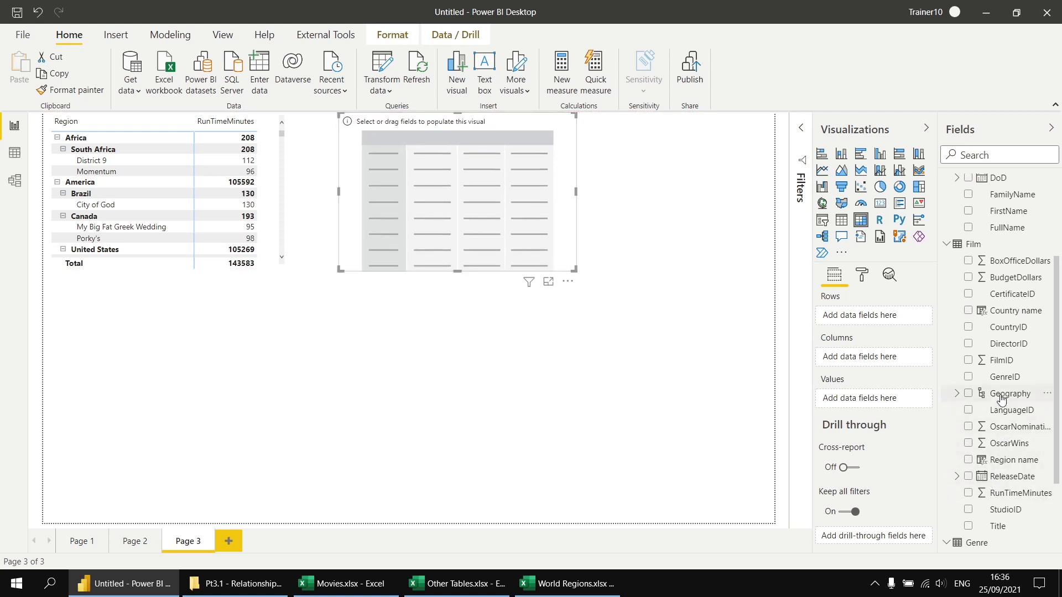
pyautogui.moveTo(1002, 398); pyautogui.dragTo(826, 317)
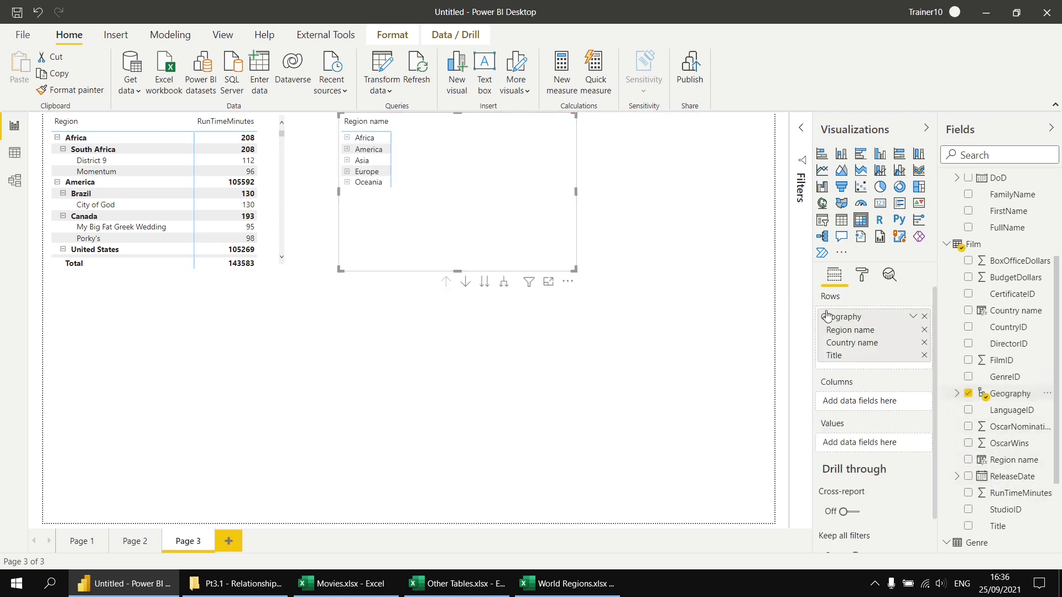
pyautogui.click(348, 161)
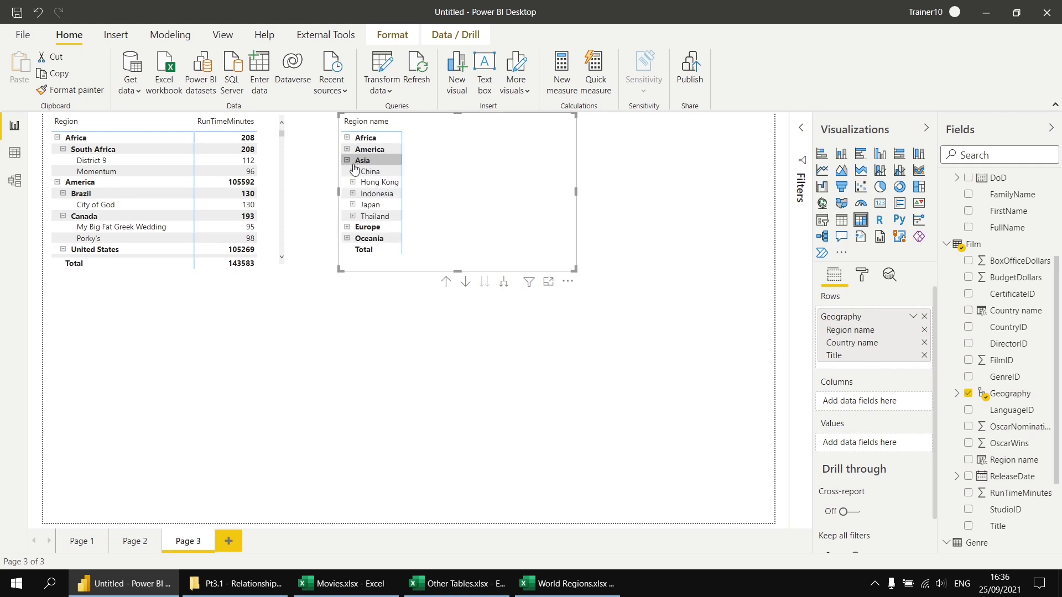
pyautogui.click(353, 205)
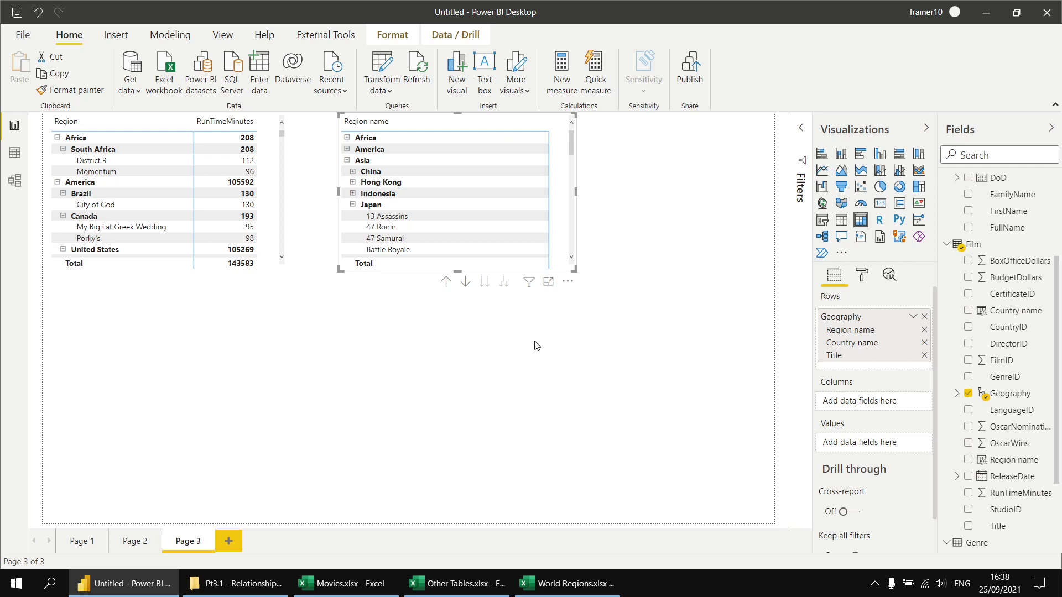
# Start a new calculated column in the Film table named Director age in year of film's release
pyautogui.click(14, 182)
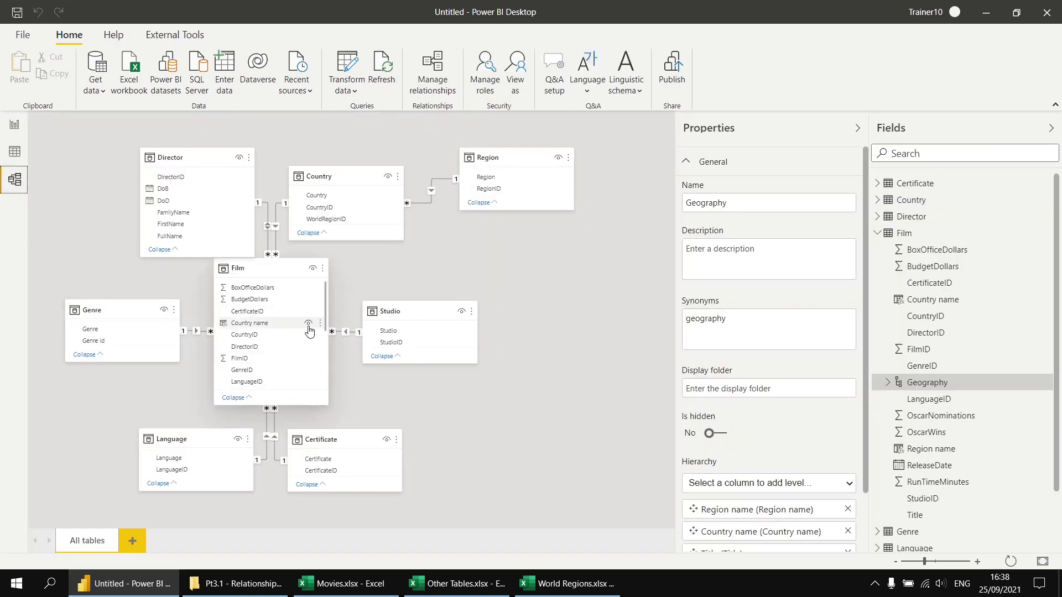
pyautogui.scroll(-3, 276, 382)
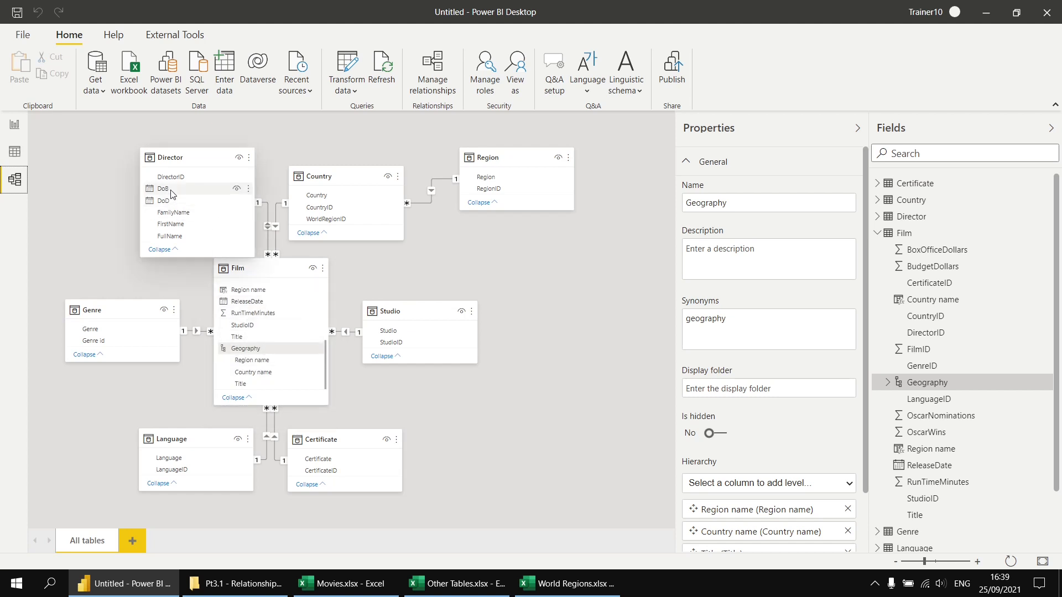
pyautogui.click(16, 155)
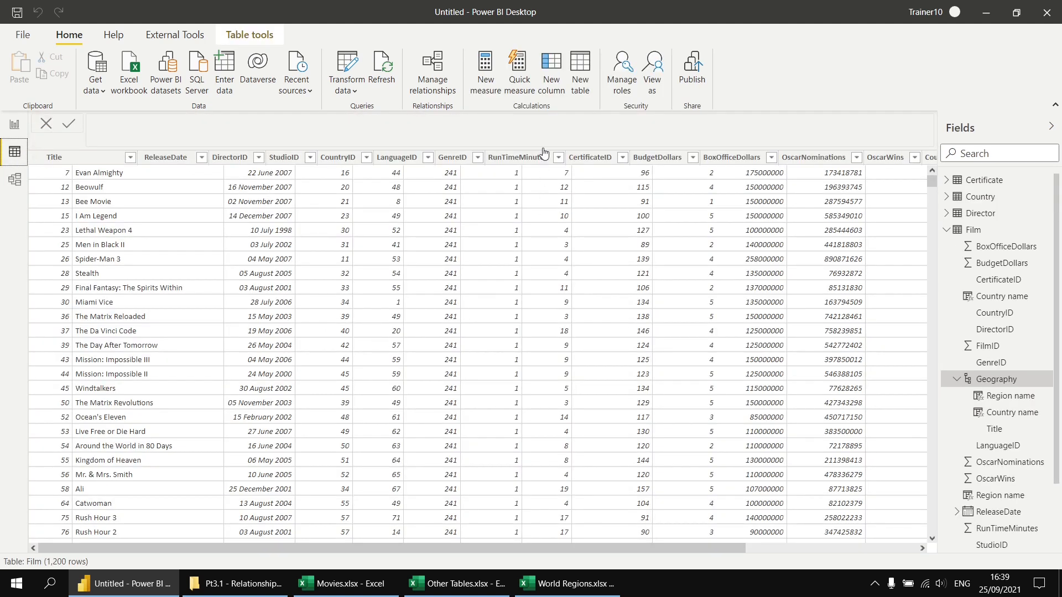
pyautogui.click(552, 69)
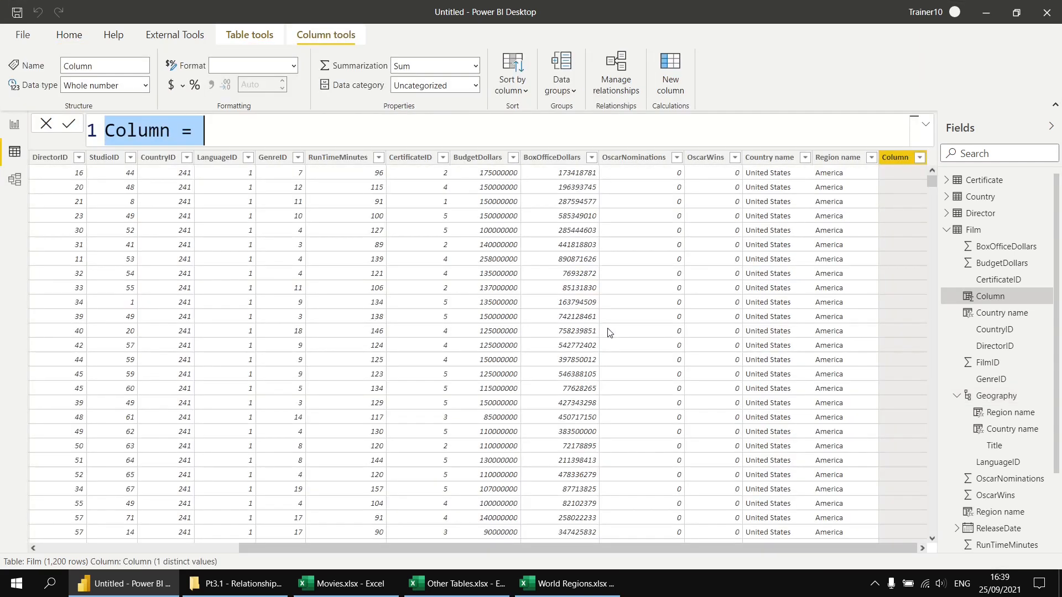
pyautogui.write('Di')
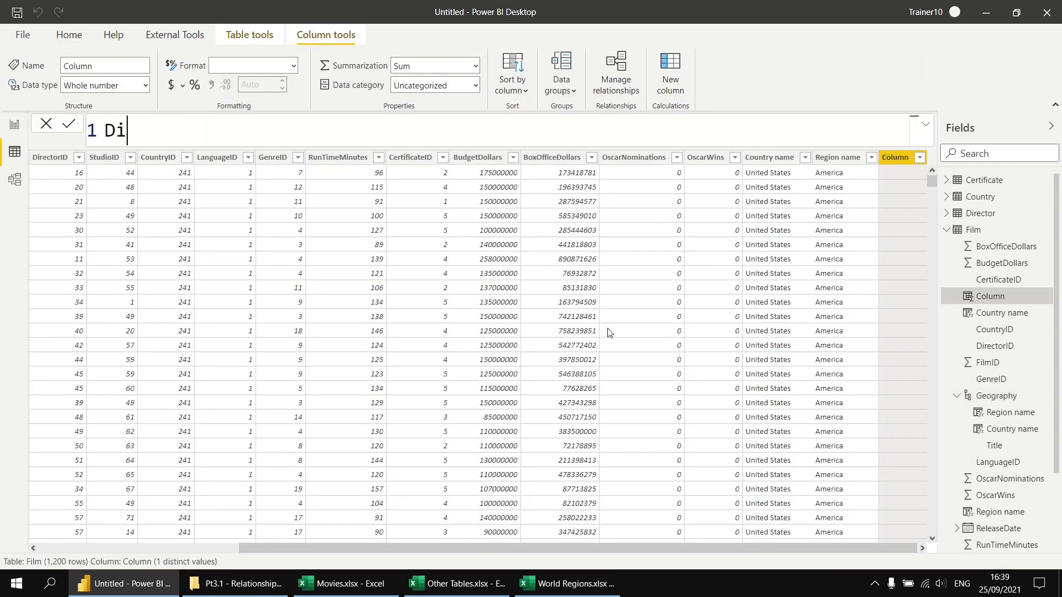
pyautogui.write('rector age in ear')
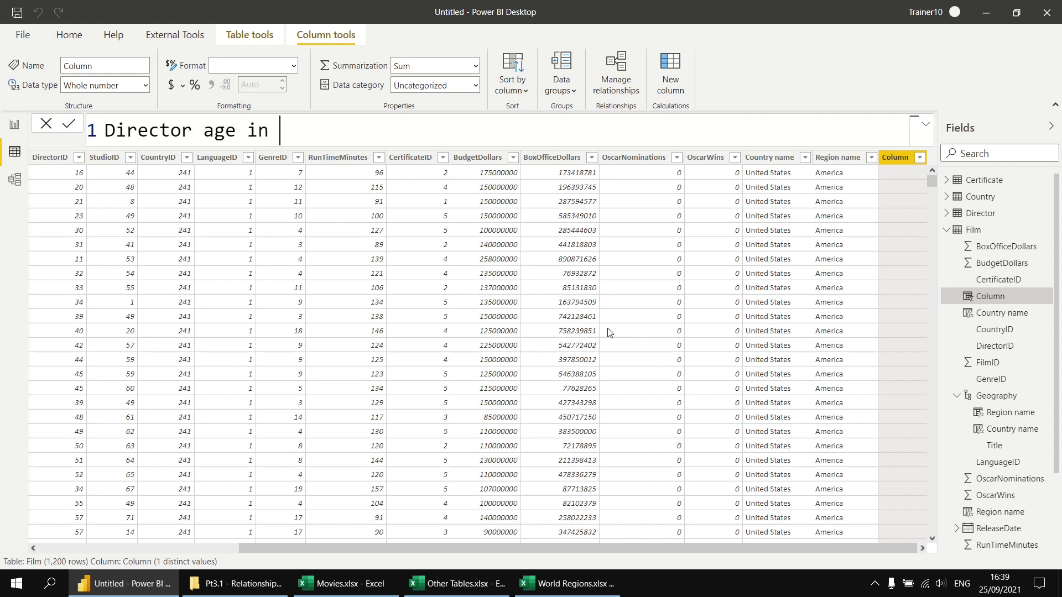
pyautogui.press('BackSpace')
pyautogui.press('BackSpace')
pyautogui.press('BackSpace')
pyautogui.write('year o ')
pyautogui.write('fi')
pyautogui.press('BackSpace')
pyautogui.press('BackSpace')
pyautogui.press('BackSpace')
pyautogui.press('BackSpace')
pyautogui.write("of film's rel")
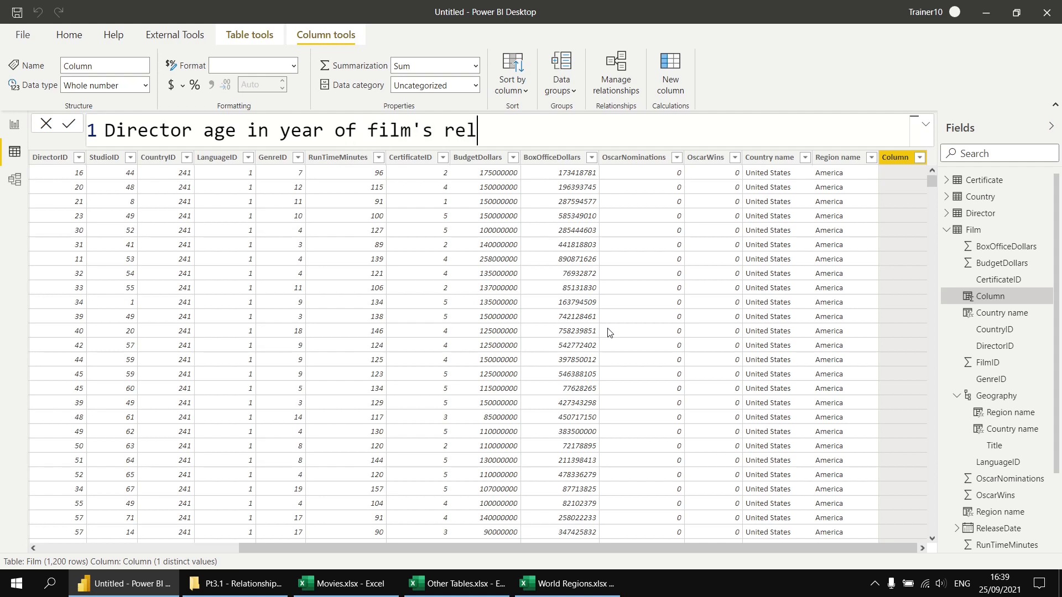
pyautogui.write('ease = date')
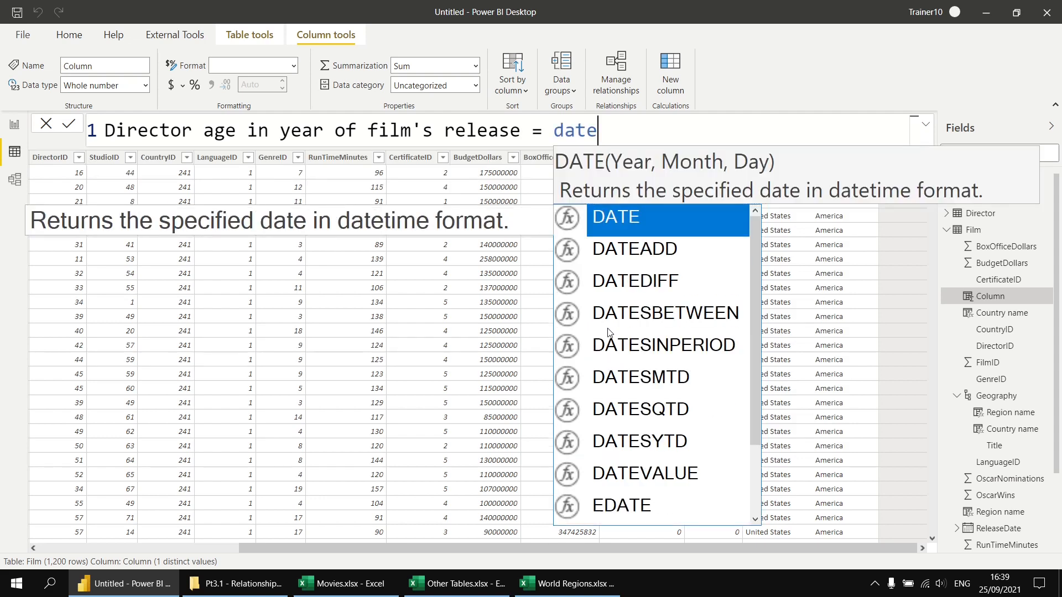
pyautogui.write('d')
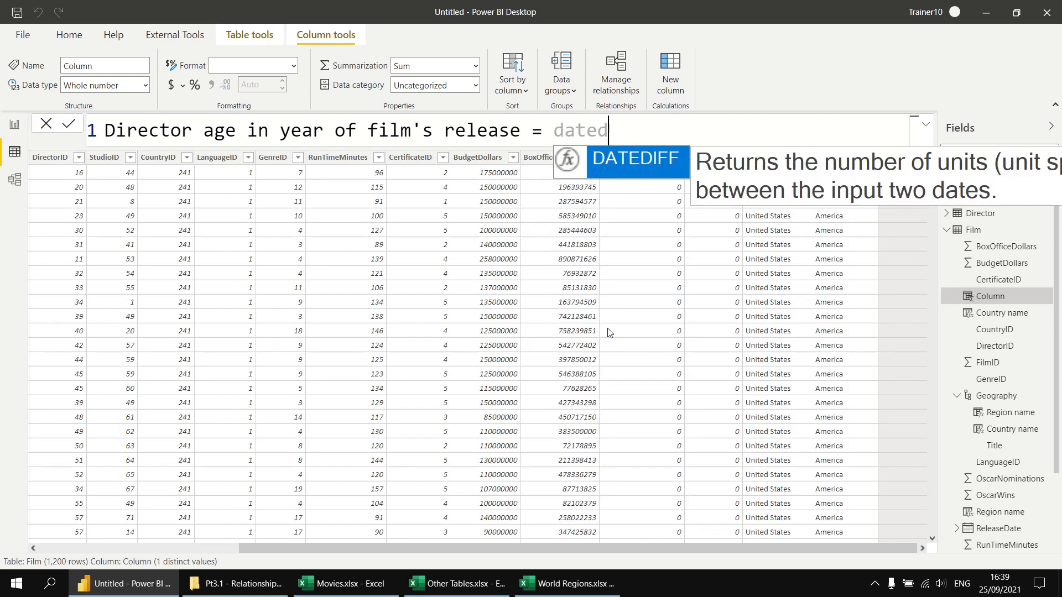
# Begin the column's formula with the DATEDIFF function and start a new line for its arguments
pyautogui.press('Tab')
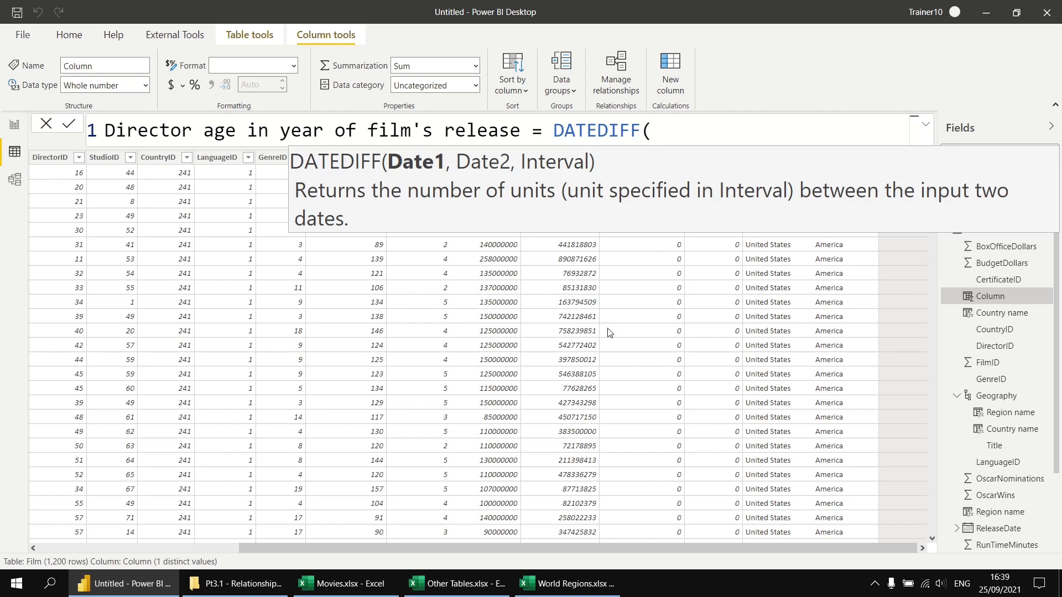
pyautogui.hotkey('shift', 'Return')
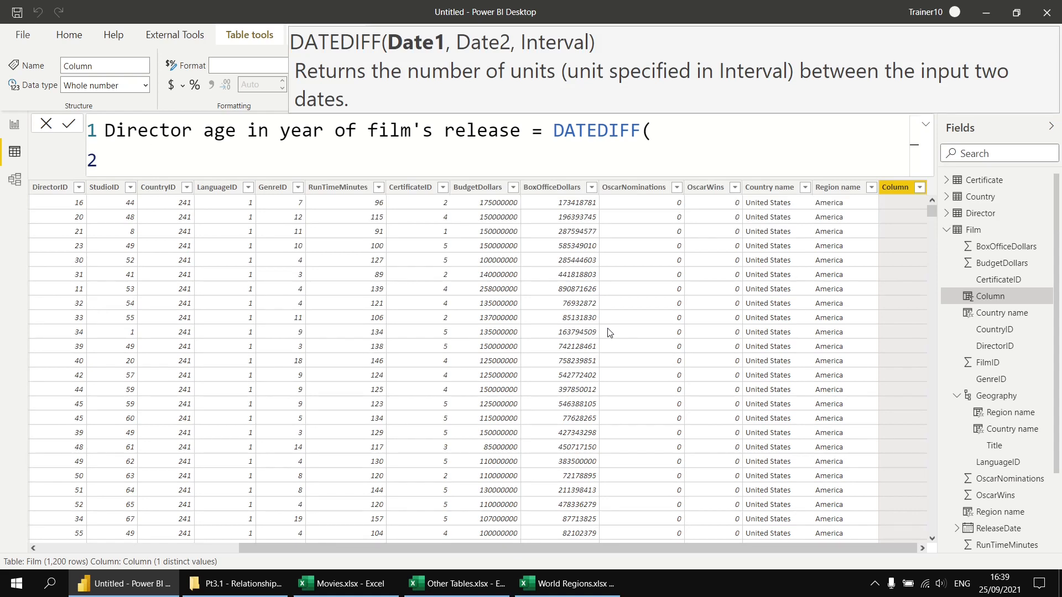
# Supply RELATED(Director[DoB]) as the first date argument of DATEDIFF
pyautogui.write('Dire')
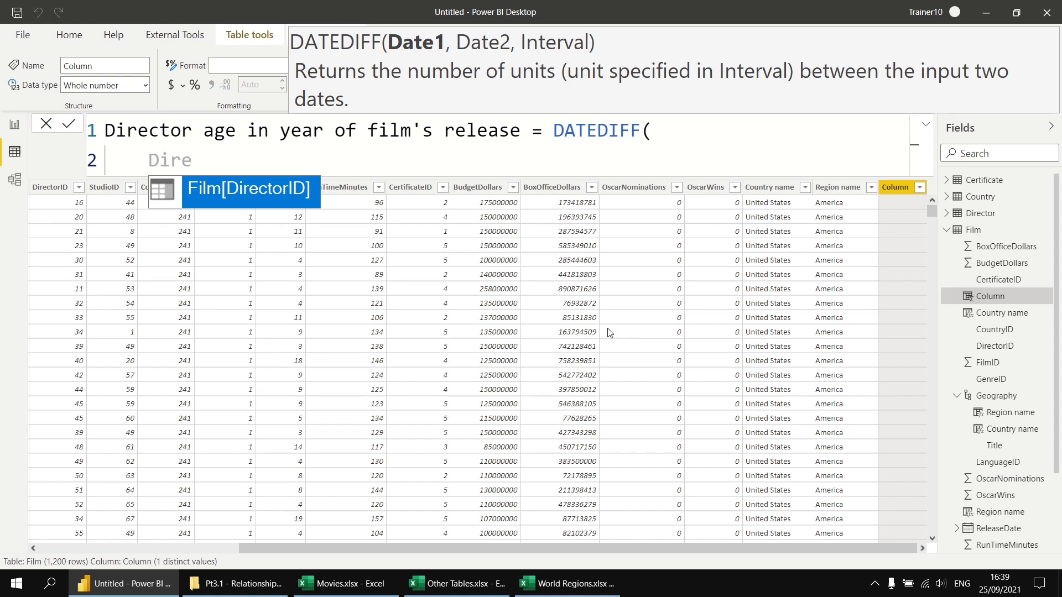
pyautogui.press('BackSpace')
pyautogui.press('BackSpace')
pyautogui.press('BackSpace')
pyautogui.press('BackSpace')
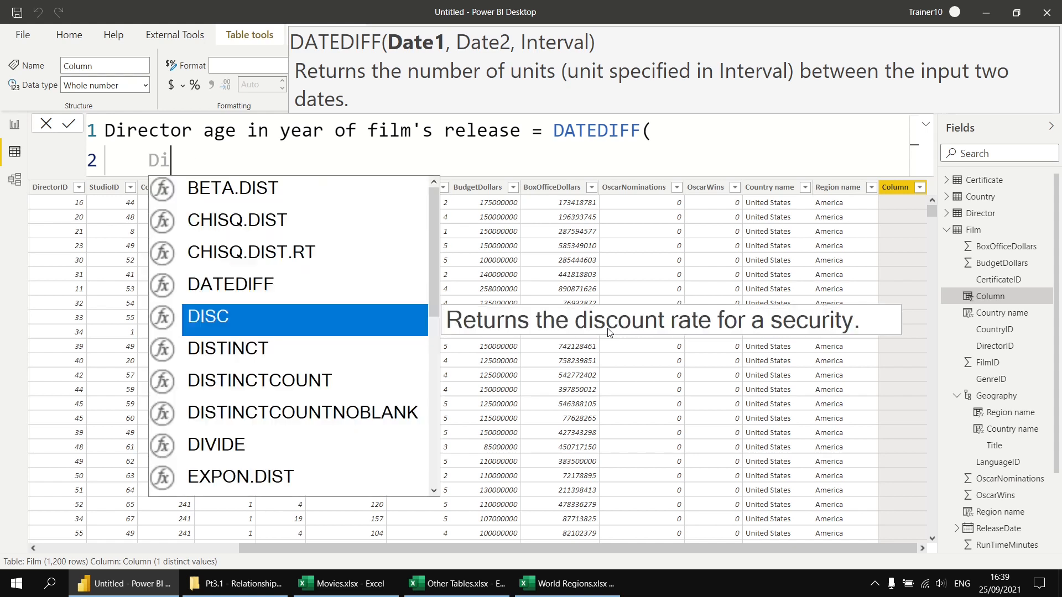
pyautogui.write('rel')
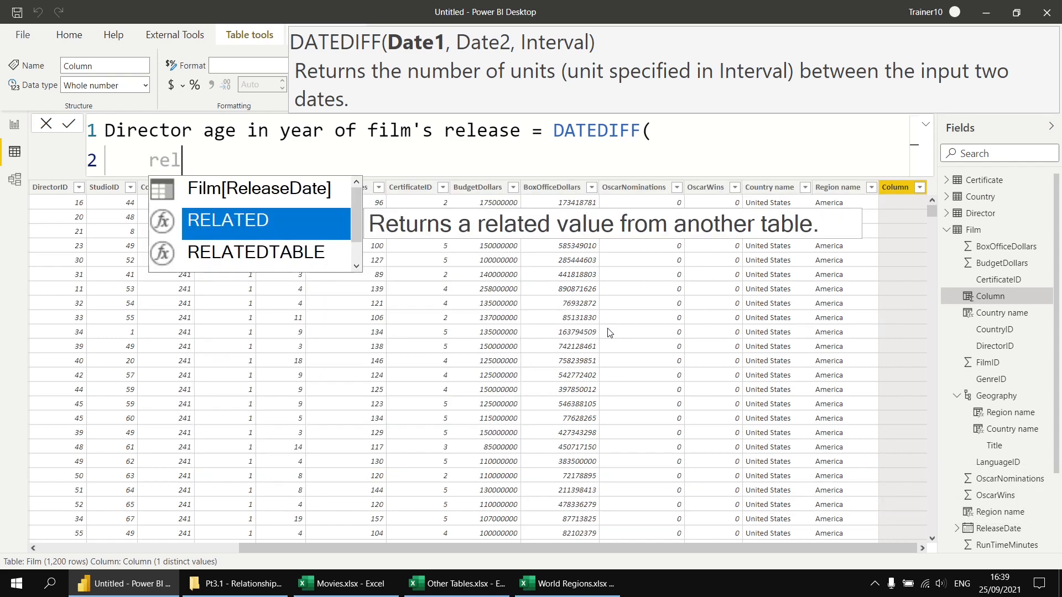
pyautogui.press('Tab')
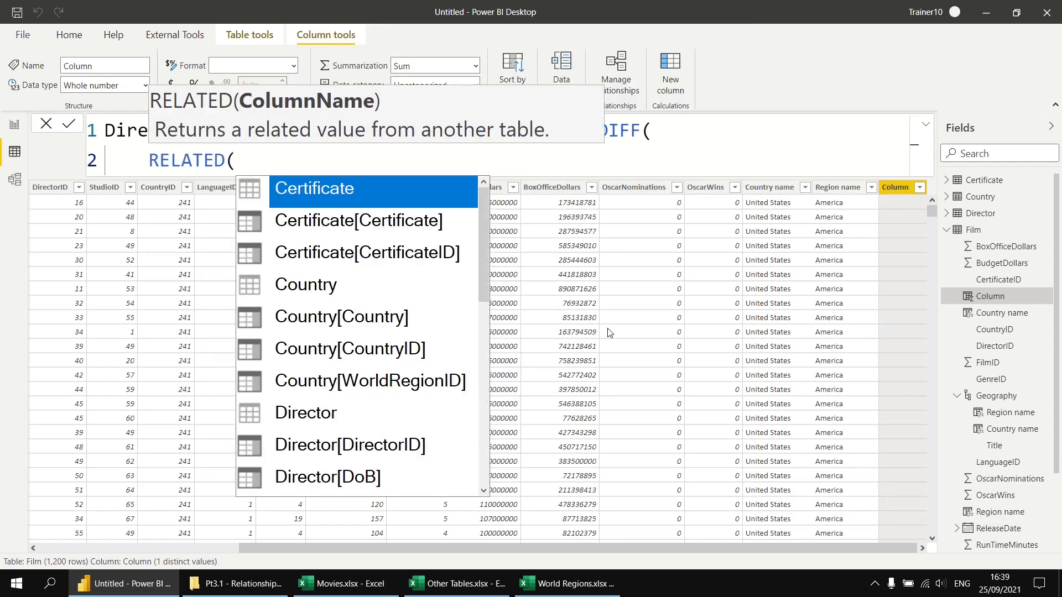
pyautogui.press('Down')
pyautogui.press('Down')
pyautogui.press('Down')
pyautogui.press('Down')
pyautogui.press('Down')
pyautogui.press('Down')
pyautogui.press('Down')
pyautogui.press('Down')
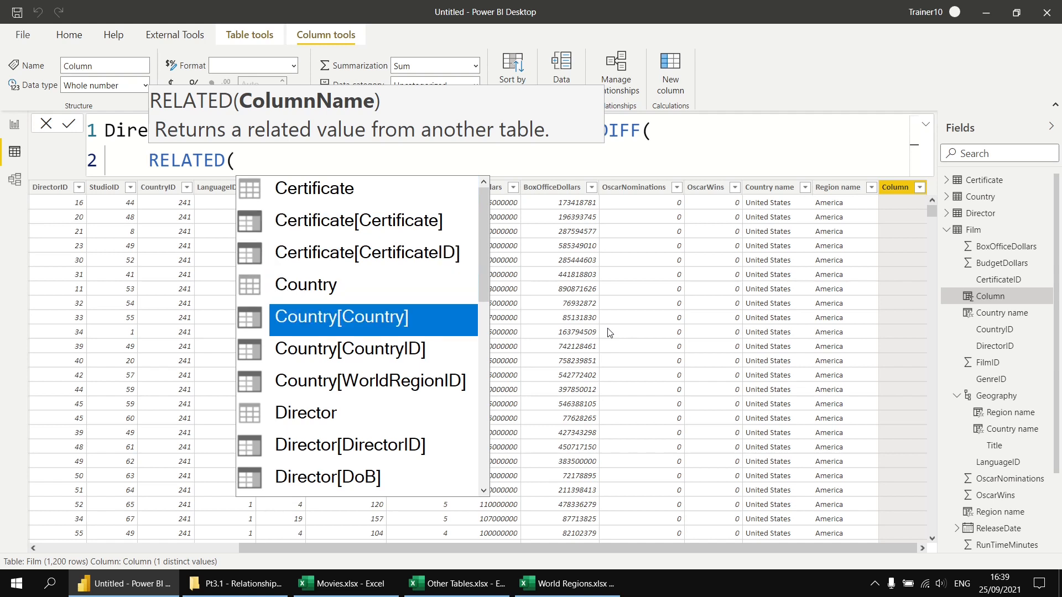
pyautogui.press('Down')
pyautogui.press('Down')
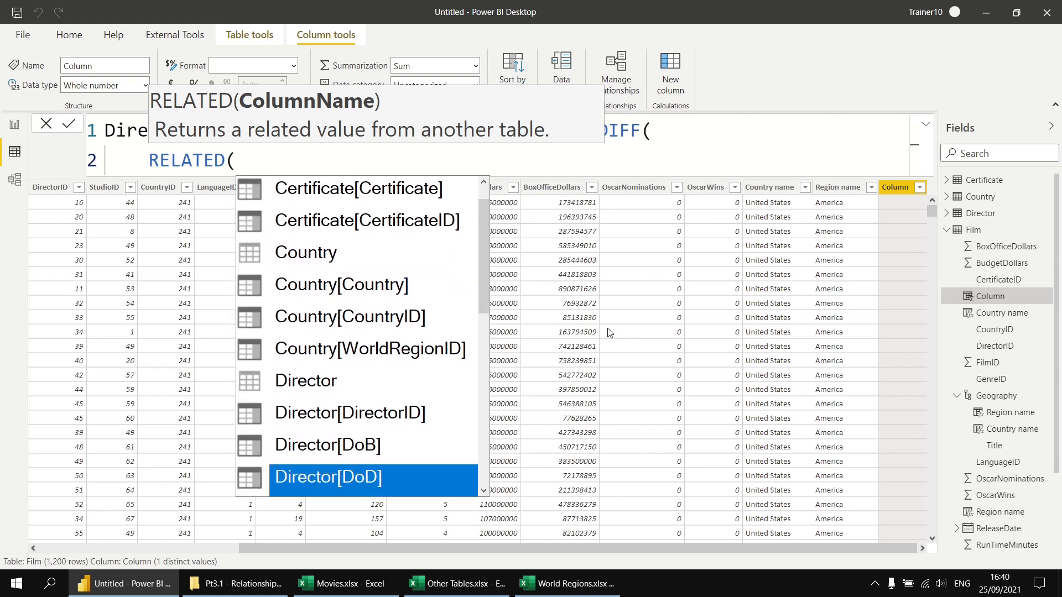
pyautogui.press('Up')
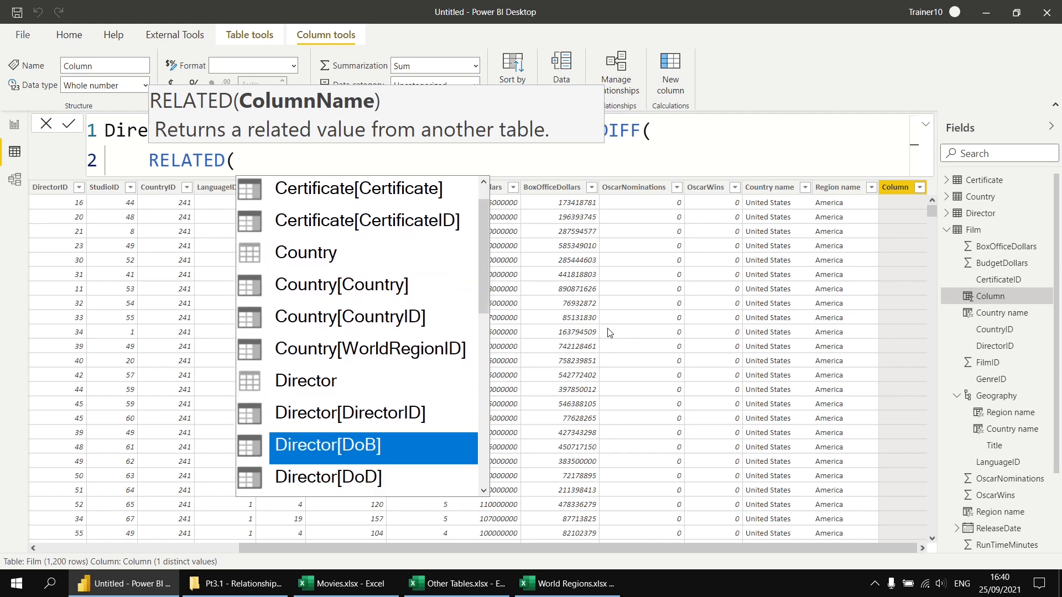
pyautogui.press('Tab')
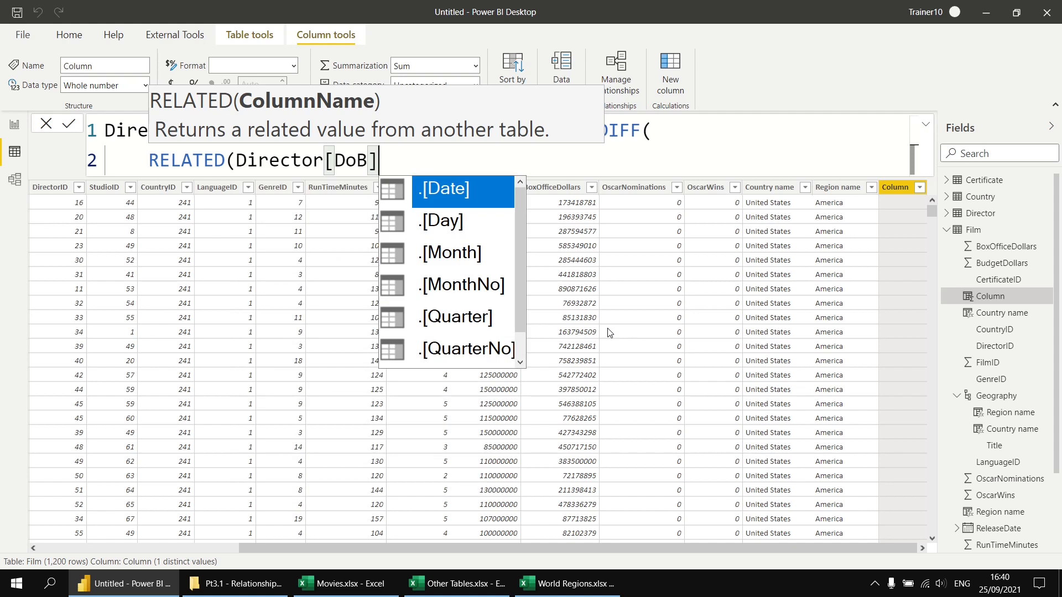
pyautogui.write('),')
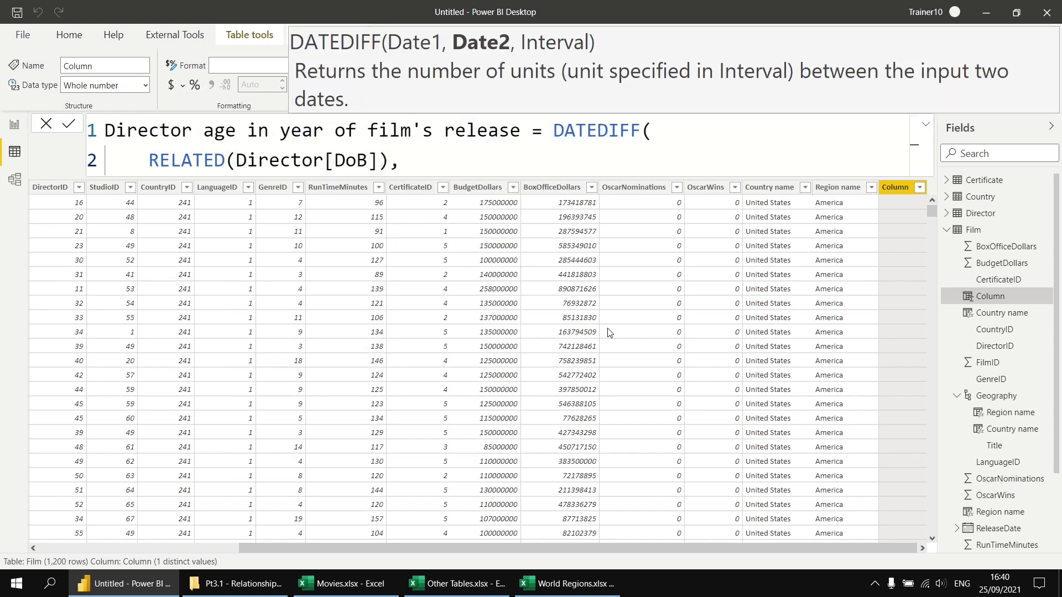
# Supply Film[ReleaseDate] on a new line as the second date argument of DATEDIFF
pyautogui.hotkey('shift', 'Return')
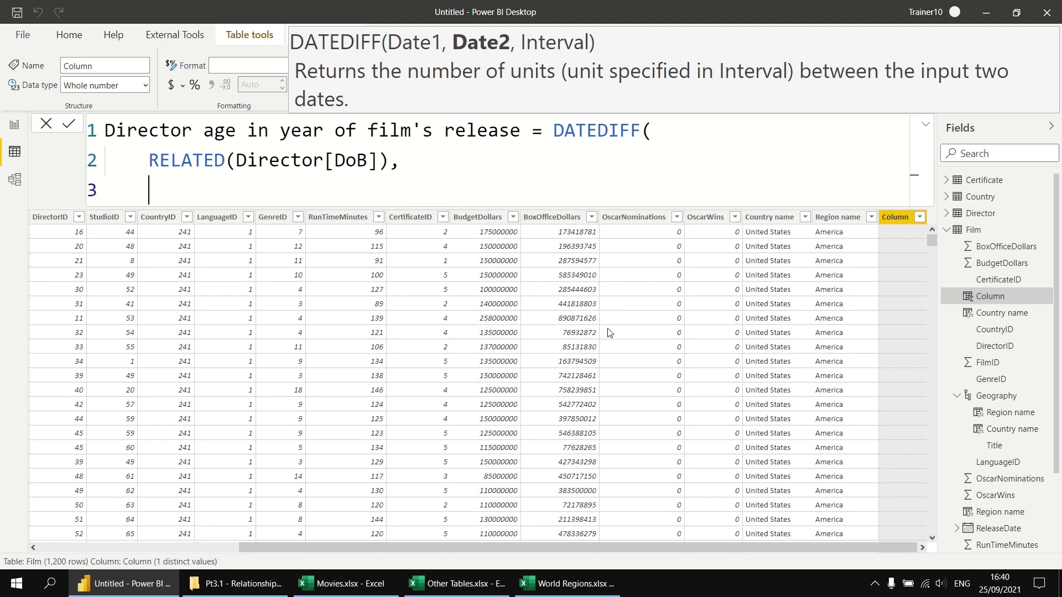
pyautogui.write('film')
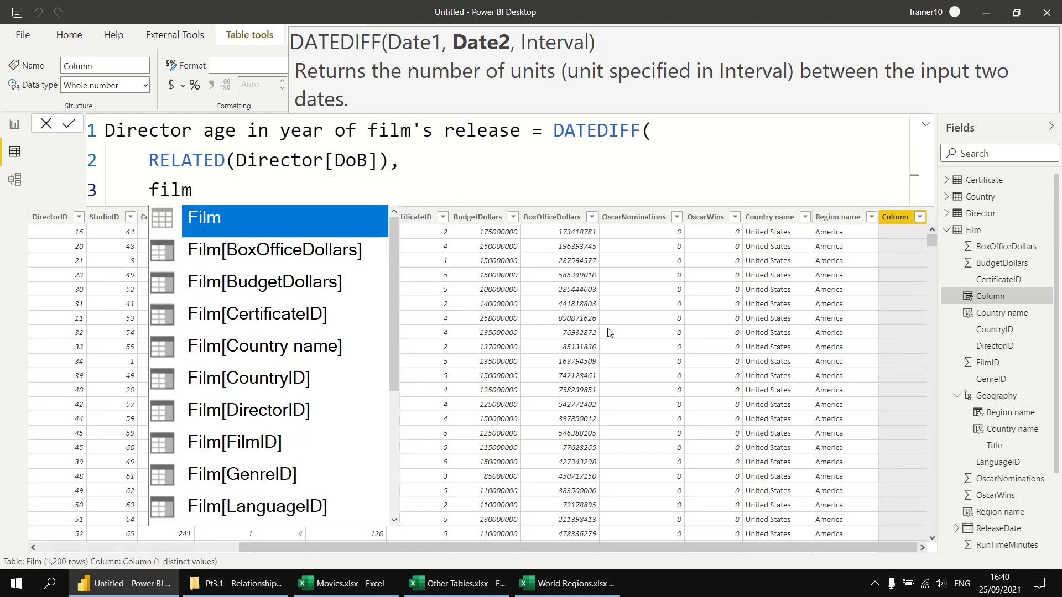
pyautogui.press('Down')
pyautogui.press('Down')
pyautogui.press('Down')
pyautogui.press('Down')
pyautogui.press('Down')
pyautogui.press('Down')
pyautogui.press('Down')
pyautogui.press('Down')
pyautogui.press('Down')
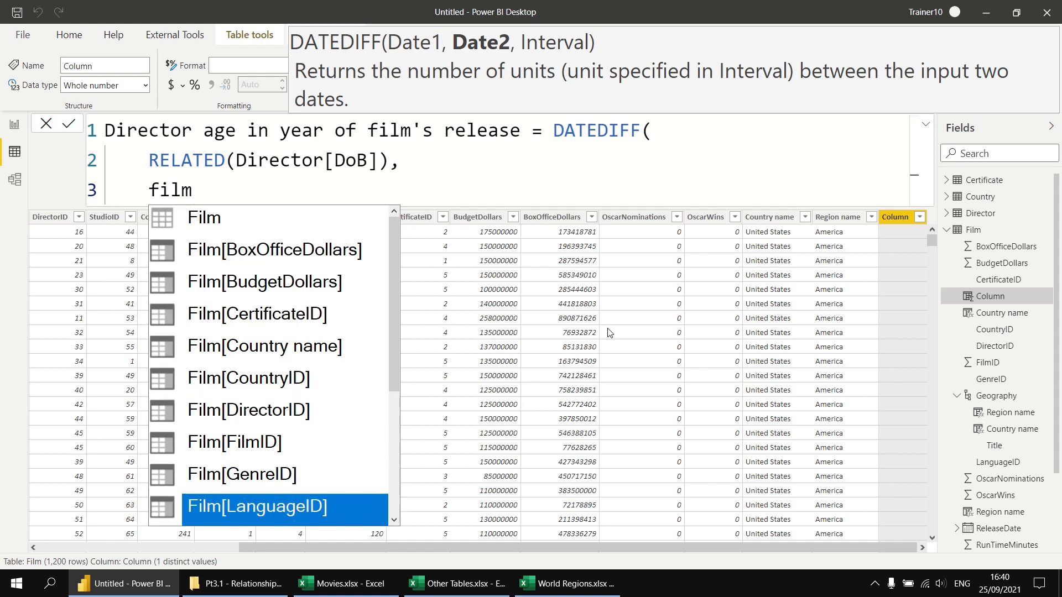
pyautogui.press('Down')
pyautogui.press('Down')
pyautogui.press('Down')
pyautogui.press('Down')
pyautogui.press('Tab')
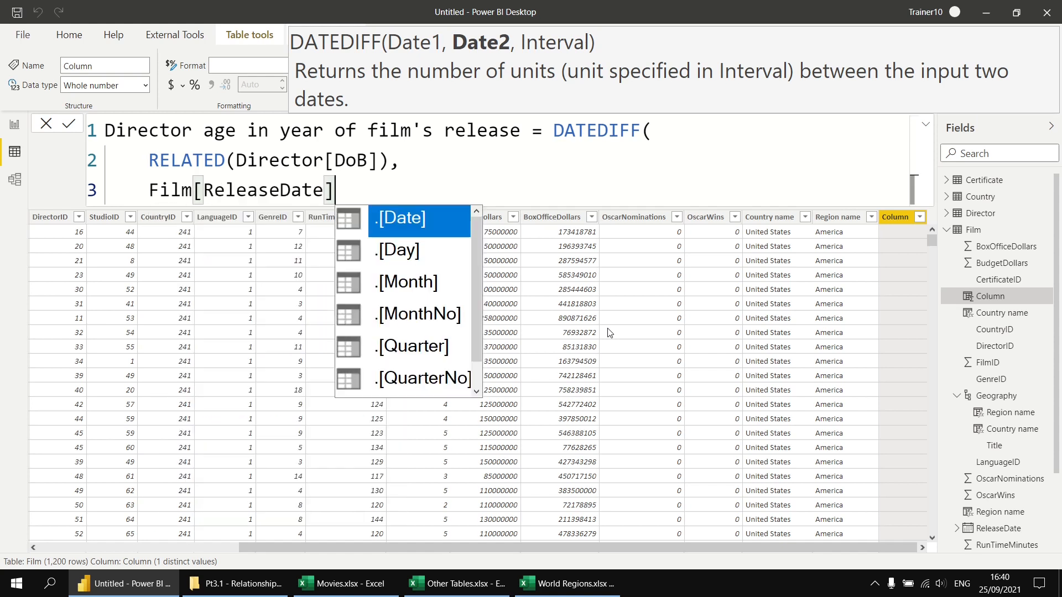
pyautogui.write(',')
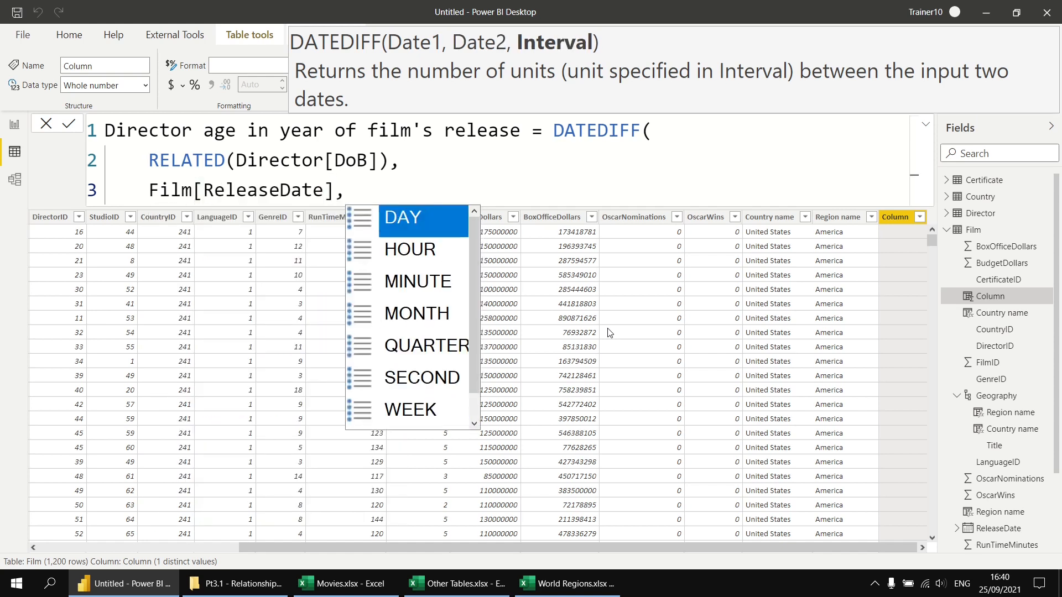
# Supply YEAR on a new line as the DATEDIFF interval, close the function on its own line and commit the calculated column
pyautogui.hotkey('shift', 'Return')
pyautogui.press('Down')
pyautogui.press('Down')
pyautogui.press('Down')
pyautogui.press('Down')
pyautogui.press('Down')
pyautogui.press('Down')
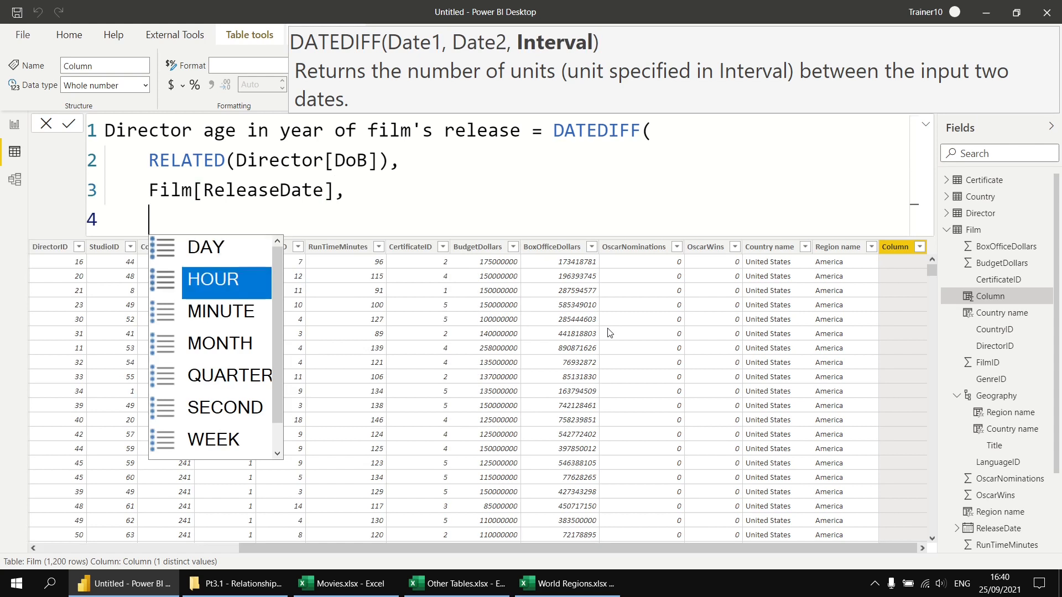
pyautogui.press('Down')
pyautogui.press('Tab')
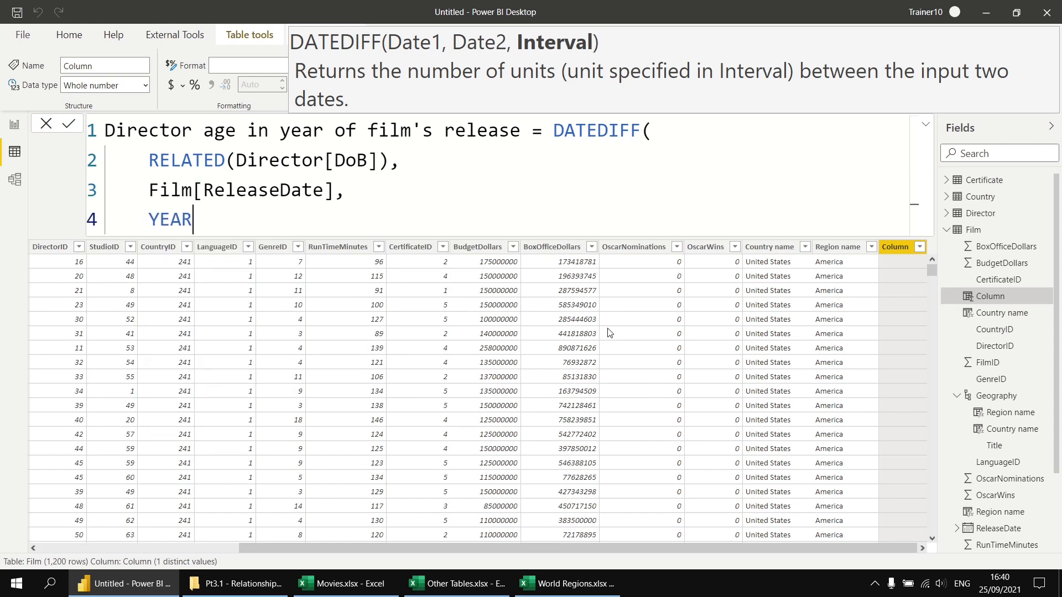
pyautogui.hotkey('shift', 'Return')
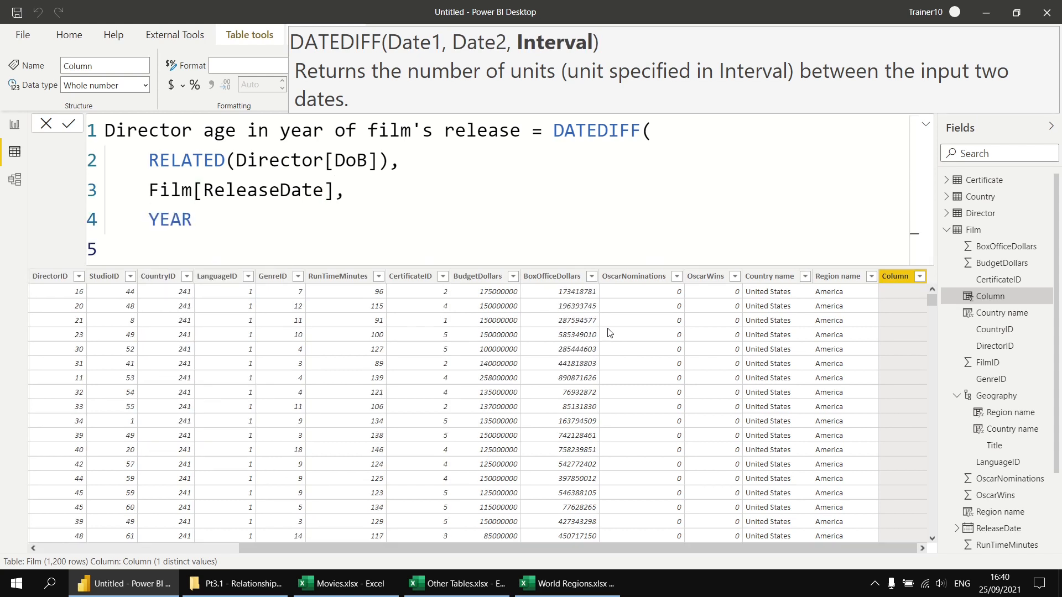
pyautogui.write(')')
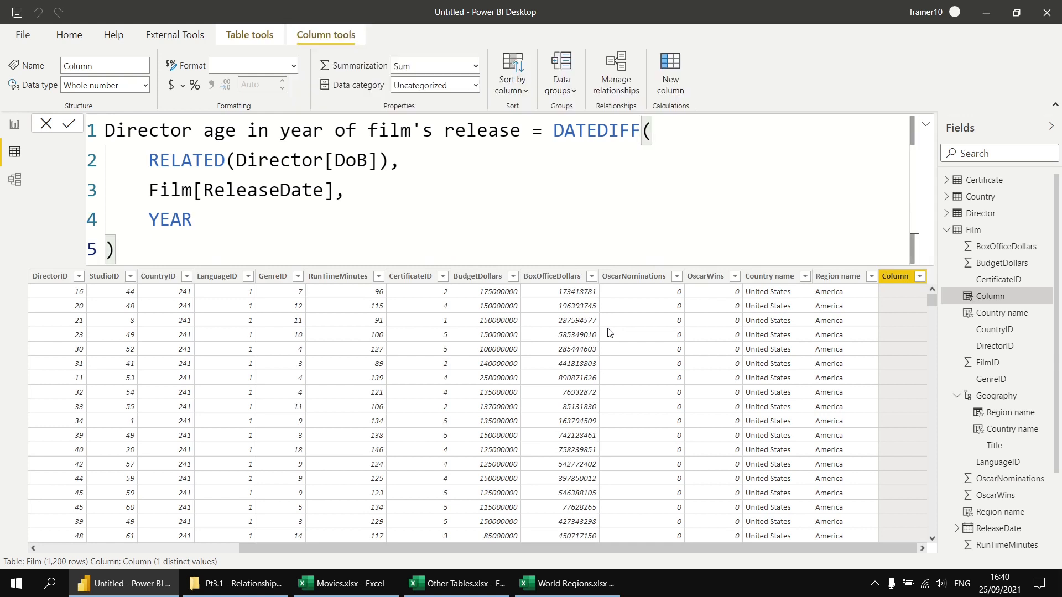
pyautogui.press('Return')
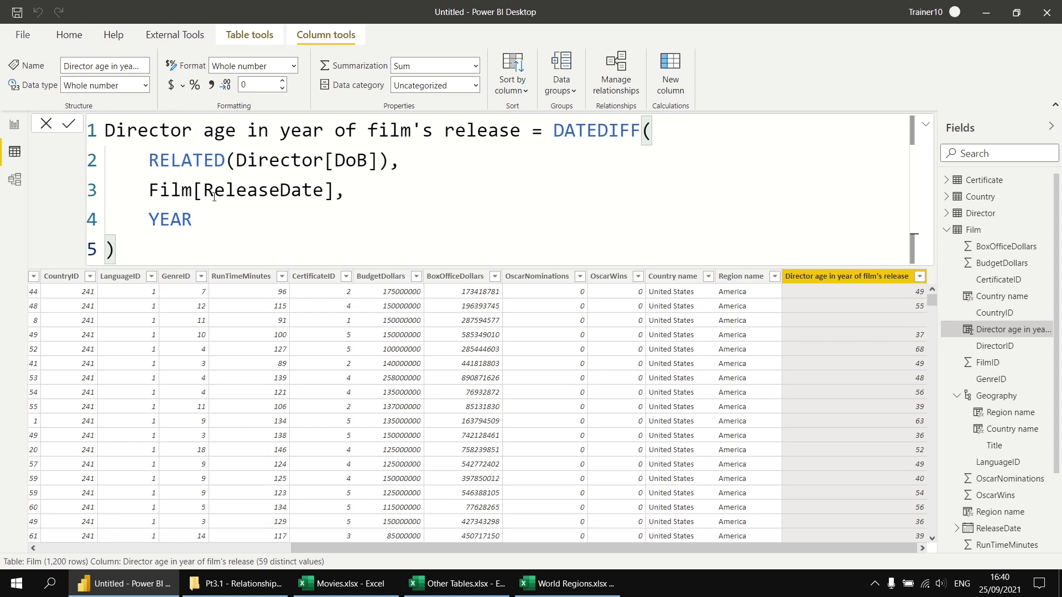
# On a new report page, build an enlarged table of film Title, Director age in year of film's release and the director's FullName
pyautogui.click(14, 128)
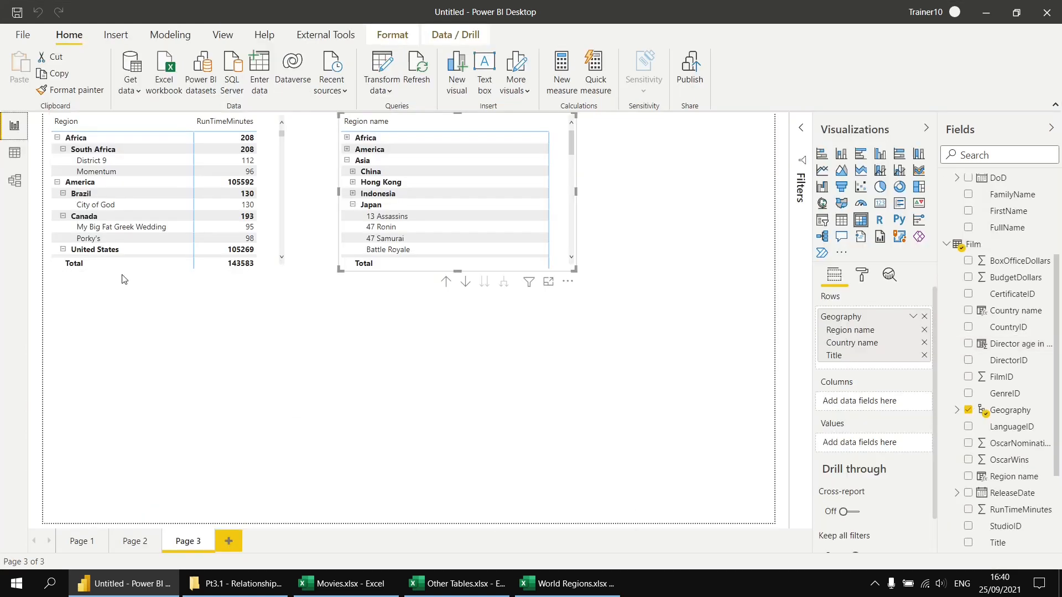
pyautogui.click(228, 542)
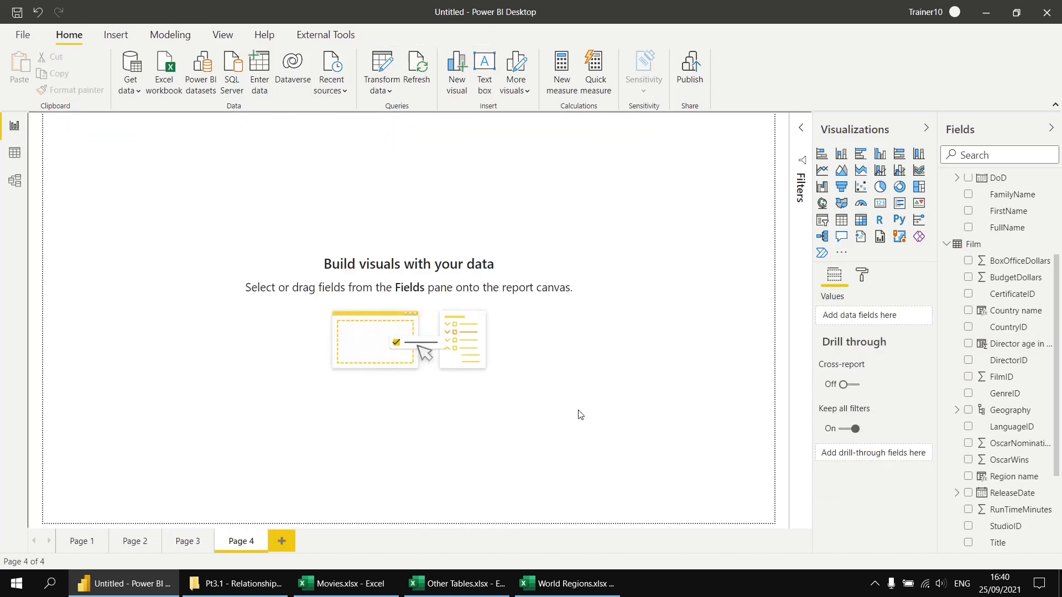
pyautogui.click(841, 220)
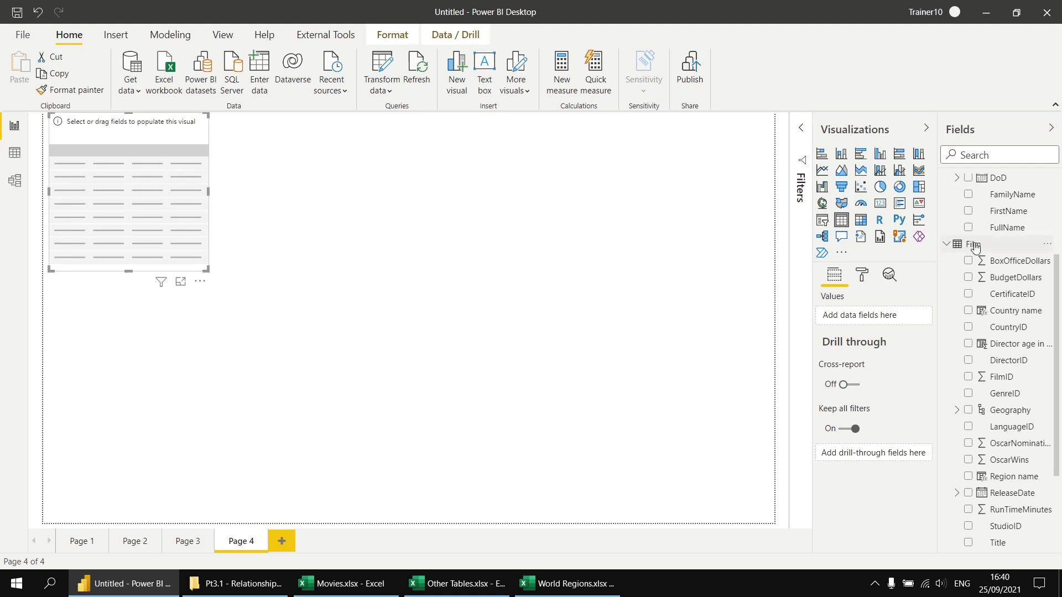
pyautogui.click(968, 543)
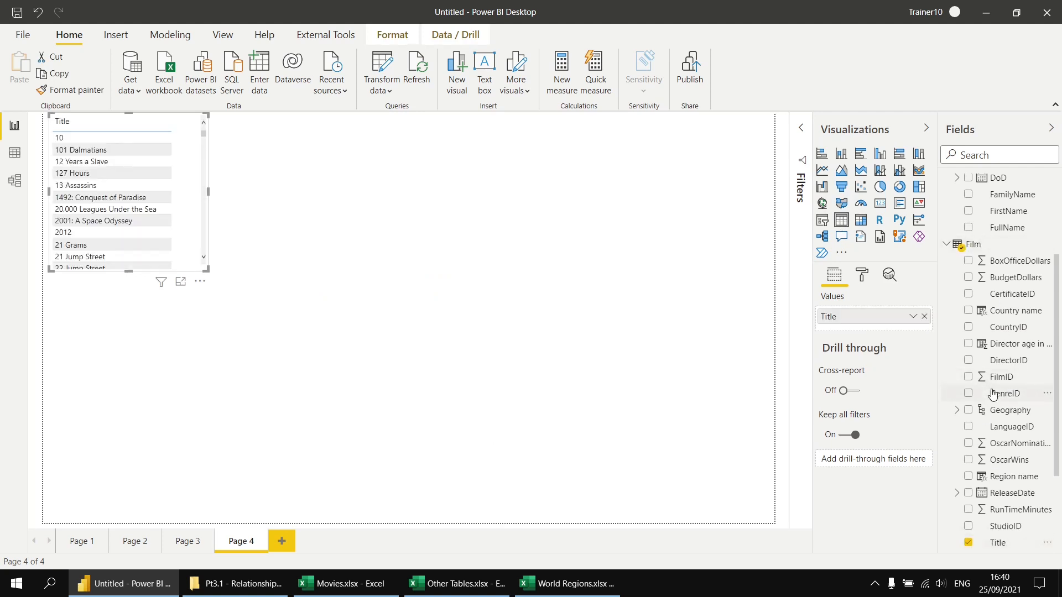
pyautogui.click(969, 344)
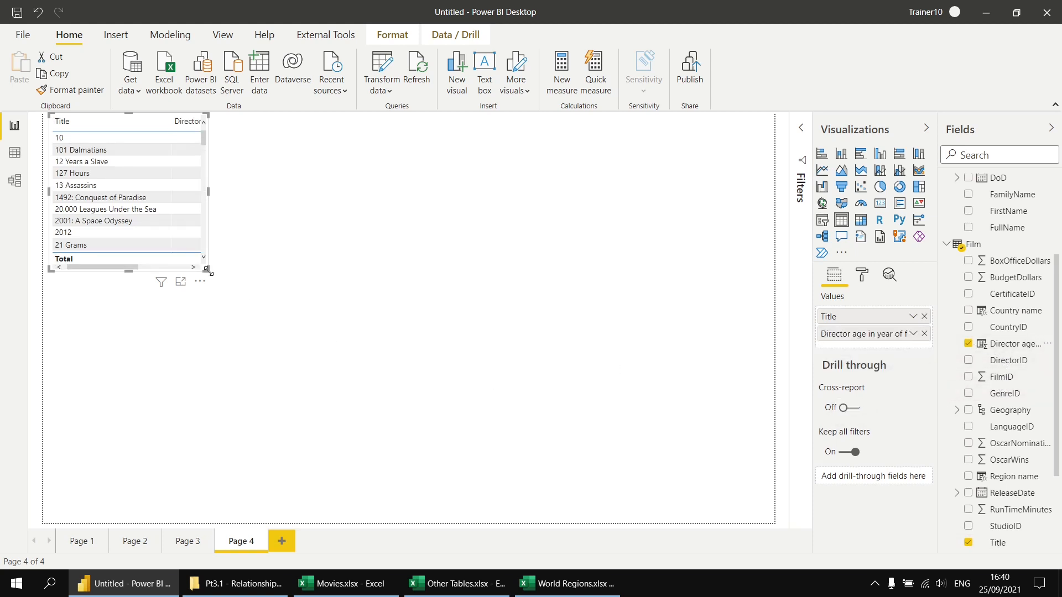
pyautogui.moveTo(376, 356); pyautogui.dragTo(436, 476)
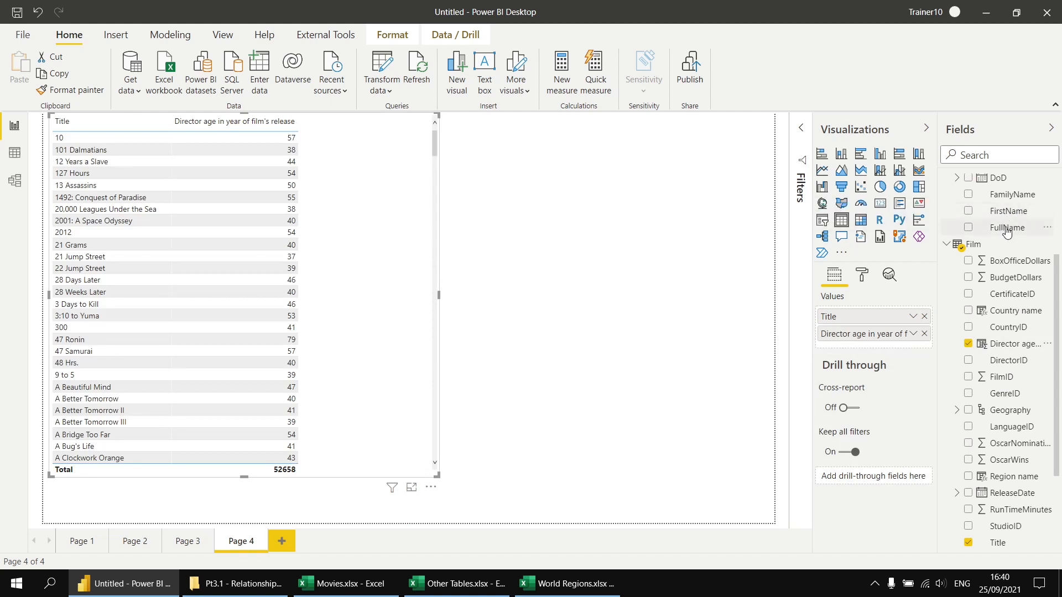
pyautogui.moveTo(1007, 233); pyautogui.dragTo(360, 280)
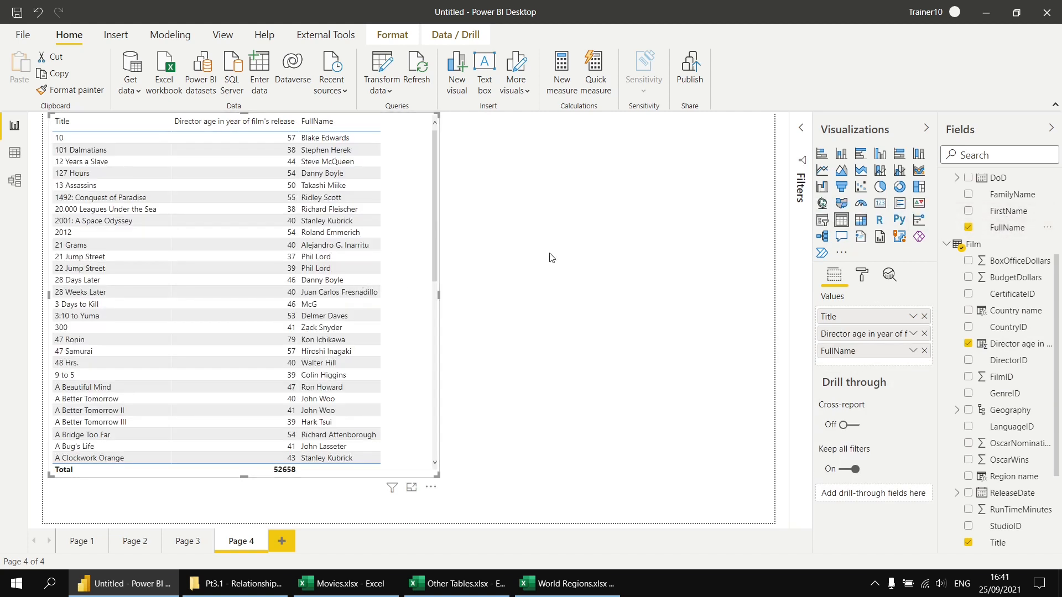
# Add a slicer on Director age in year of film's release beside the table, shorten it and limit its upper age to 30
pyautogui.click(616, 240)
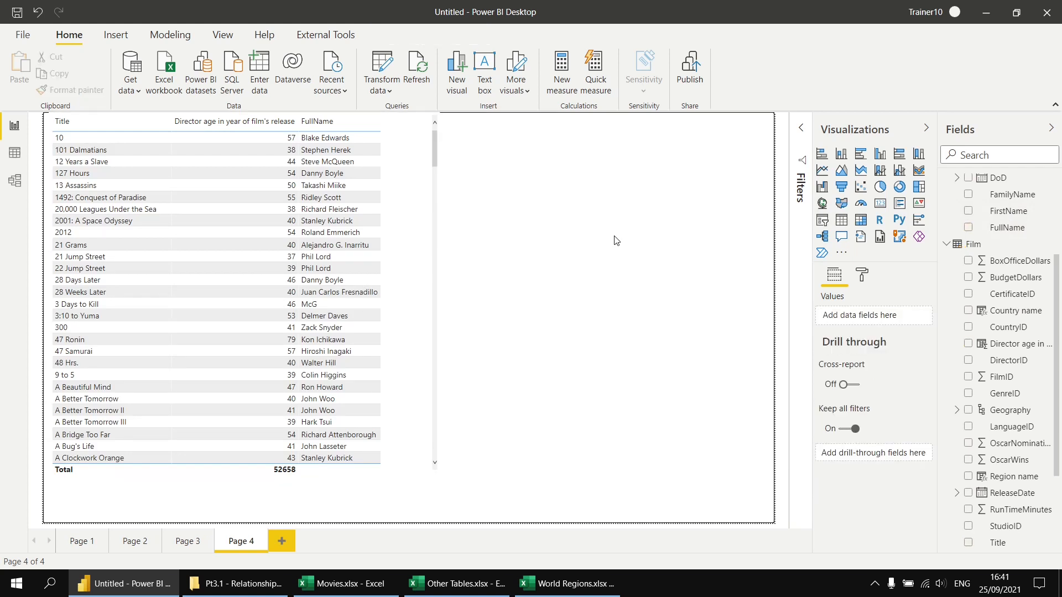
pyautogui.click(822, 221)
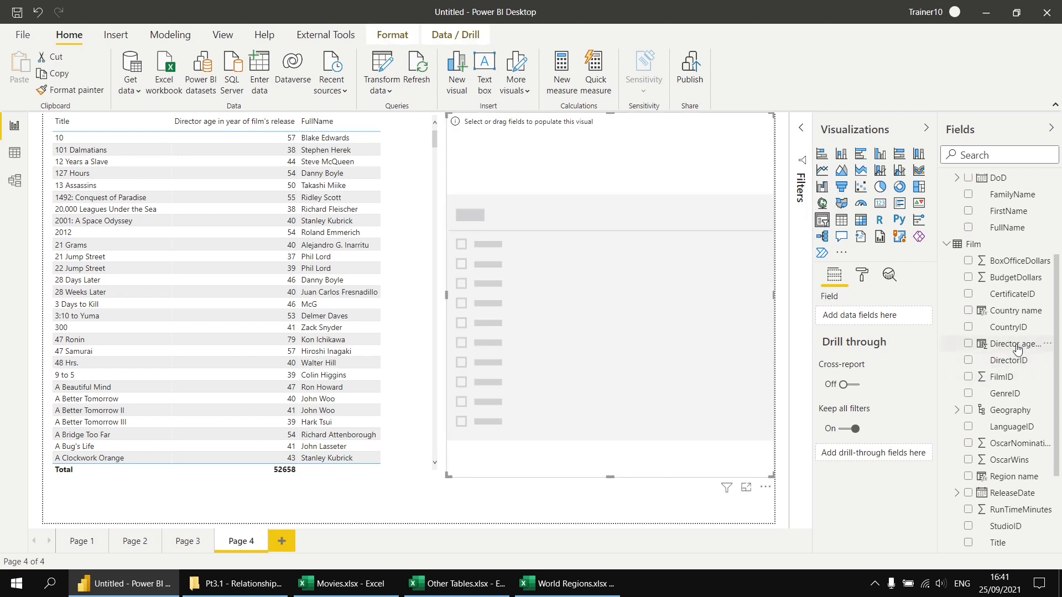
pyautogui.click(968, 345)
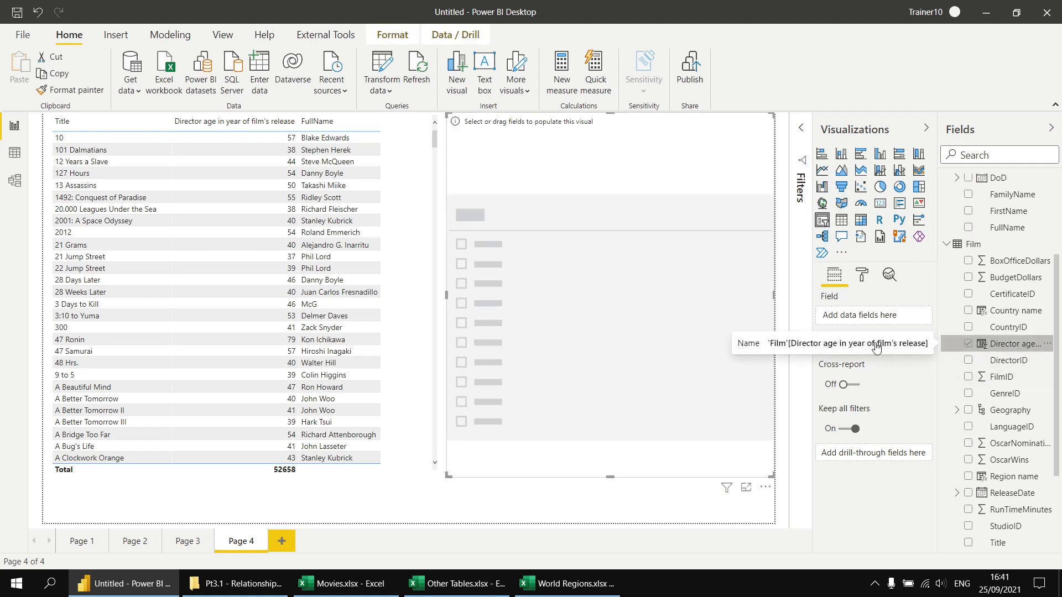
pyautogui.moveTo(610, 479); pyautogui.dragTo(597, 187)
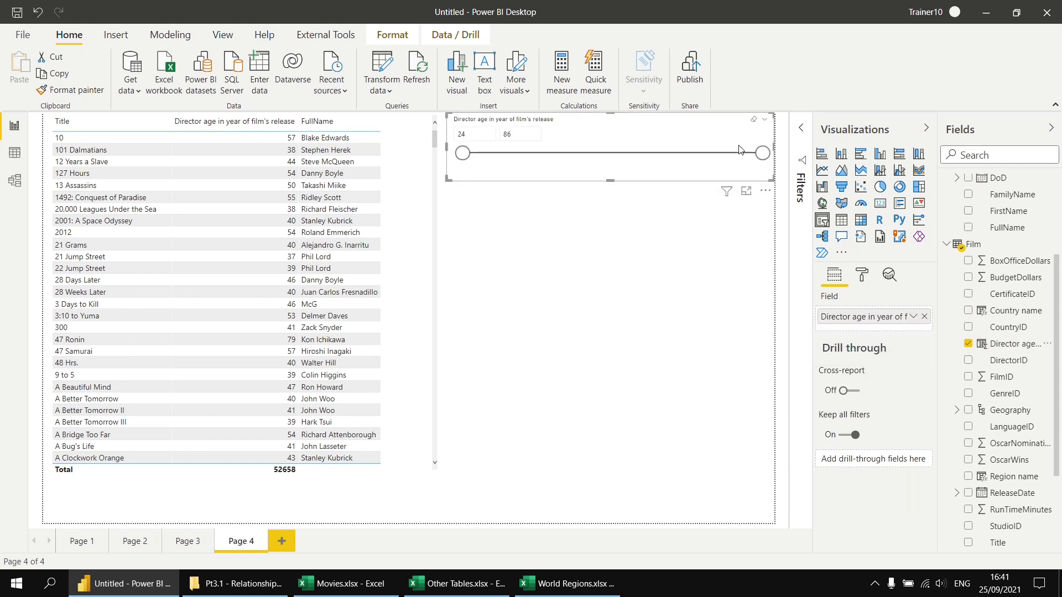
pyautogui.moveTo(462, 153)
pyautogui.mouseDown()
pyautogui.moveTo(729, 157)
pyautogui.moveTo(451, 150)
pyautogui.mouseUp()
pyautogui.moveTo(763, 155); pyautogui.dragTo(492, 153)
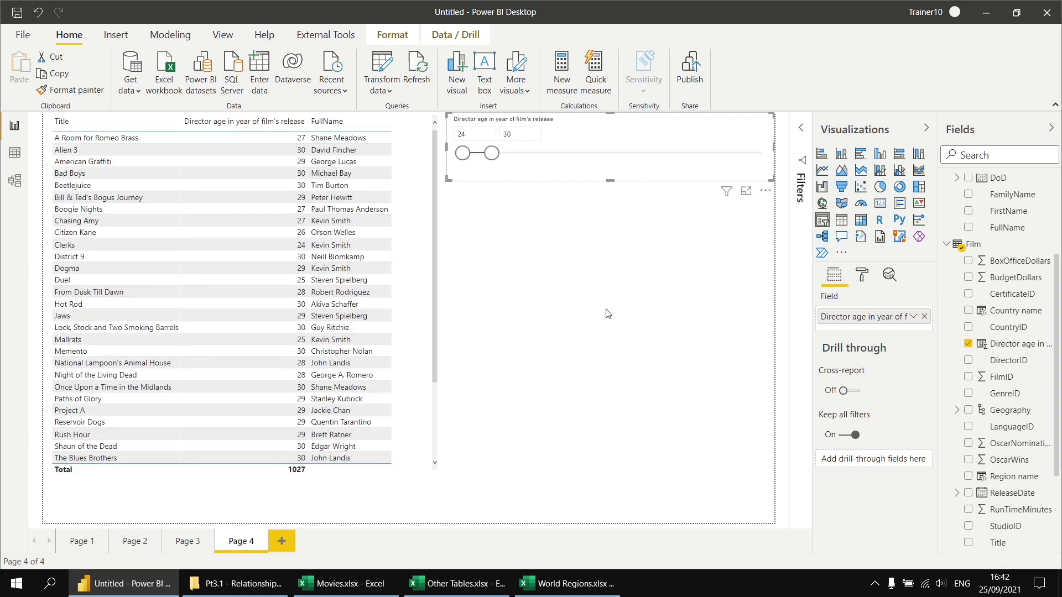
# Show the model diagram to examine the relationships between the tables
pyautogui.click(15, 180)
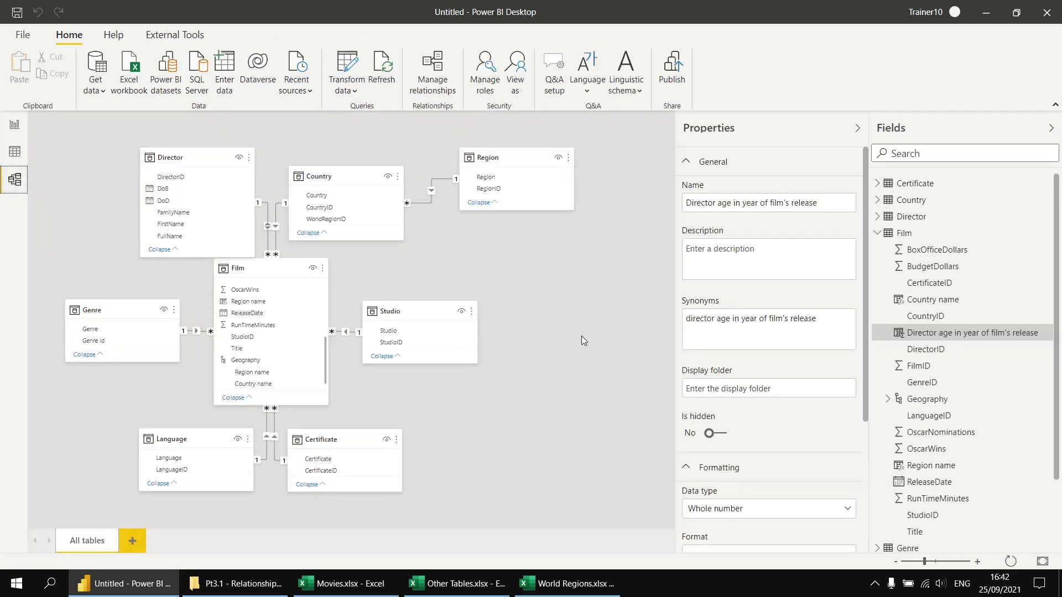